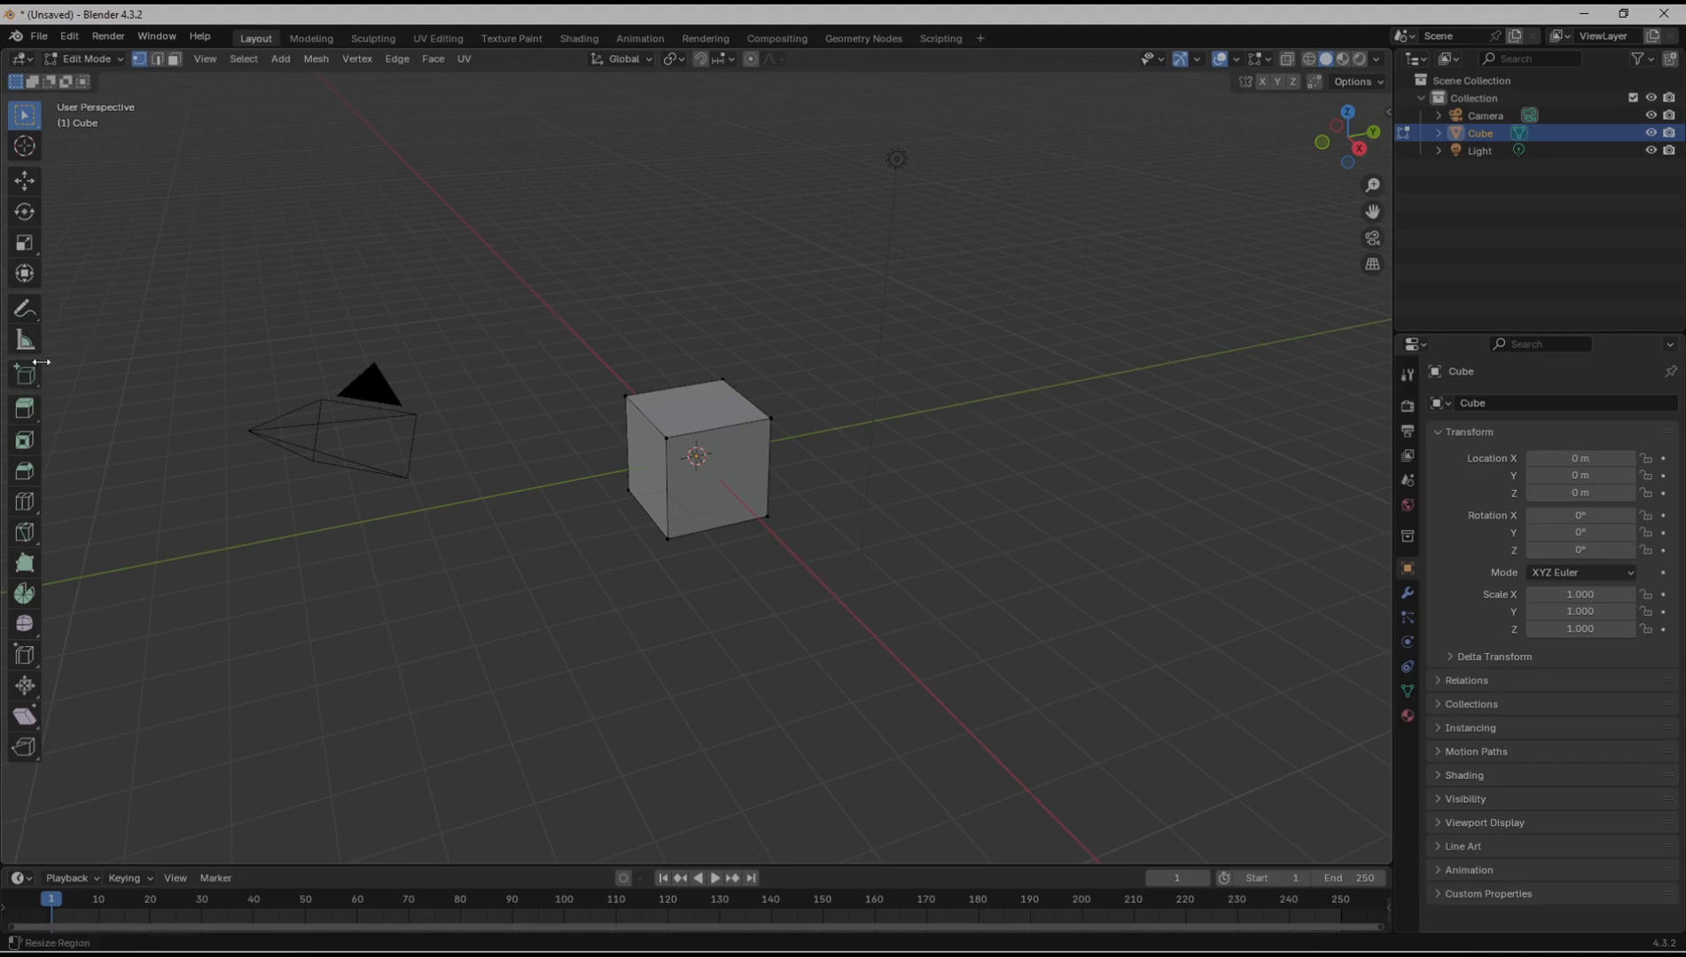
Step: Widen the toolbar to show the tool names and activate the Extrude Region tool
drag(40, 368, 175, 367)
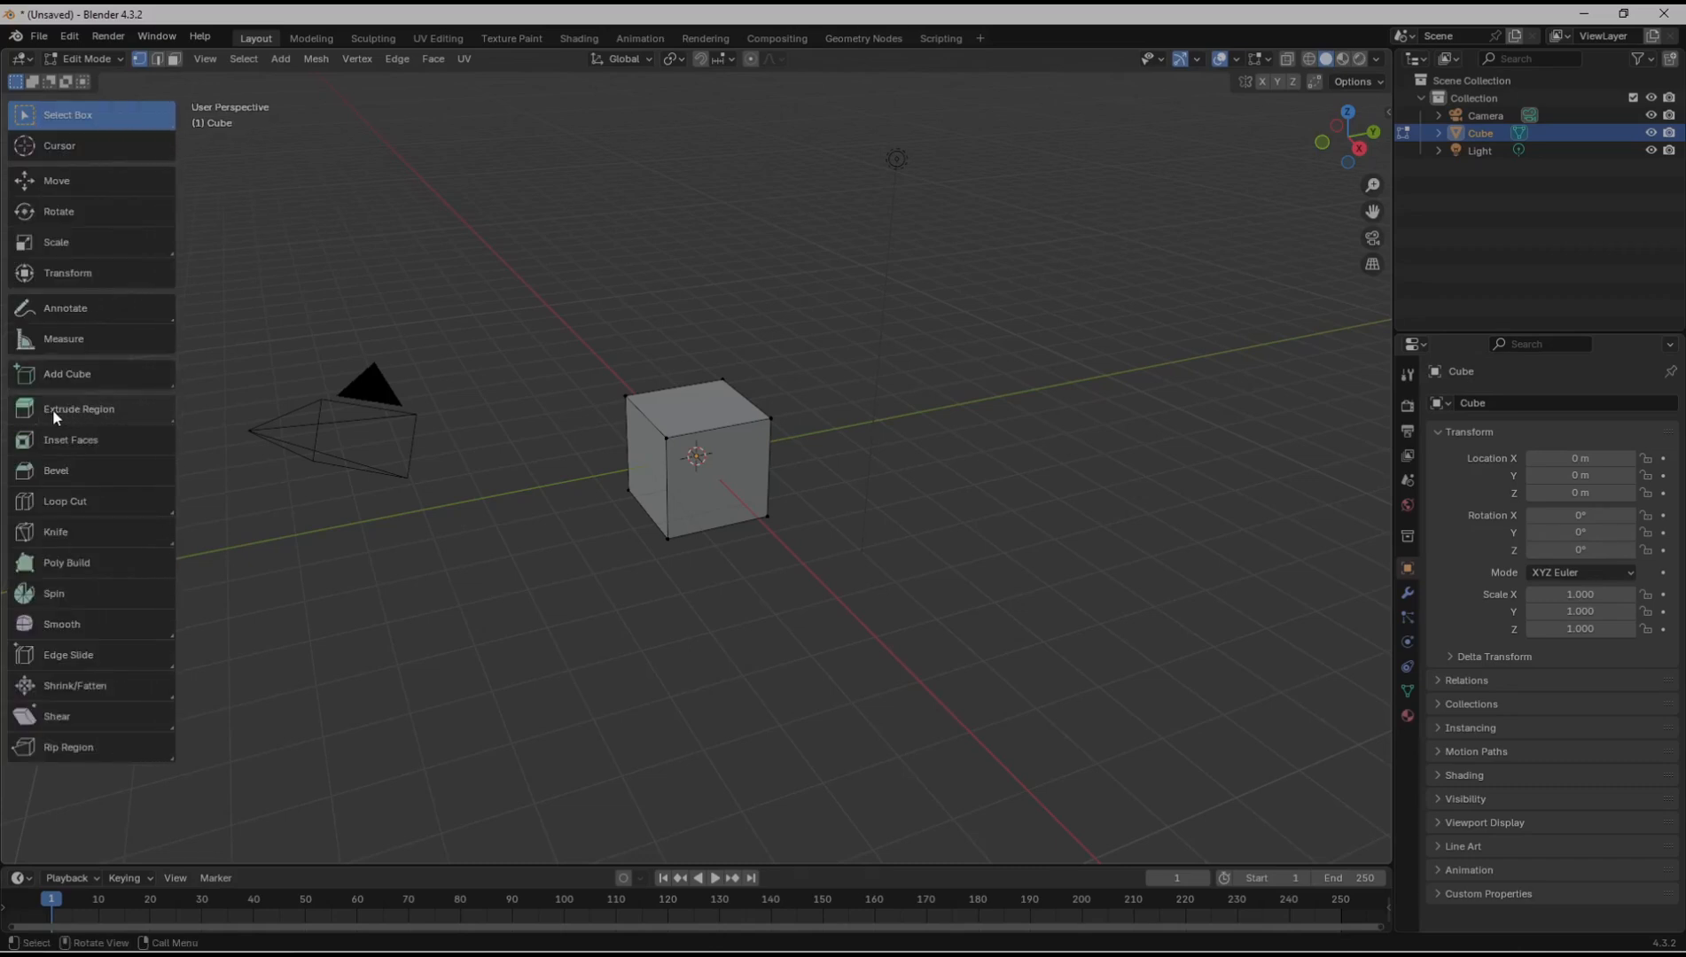
click(110, 412)
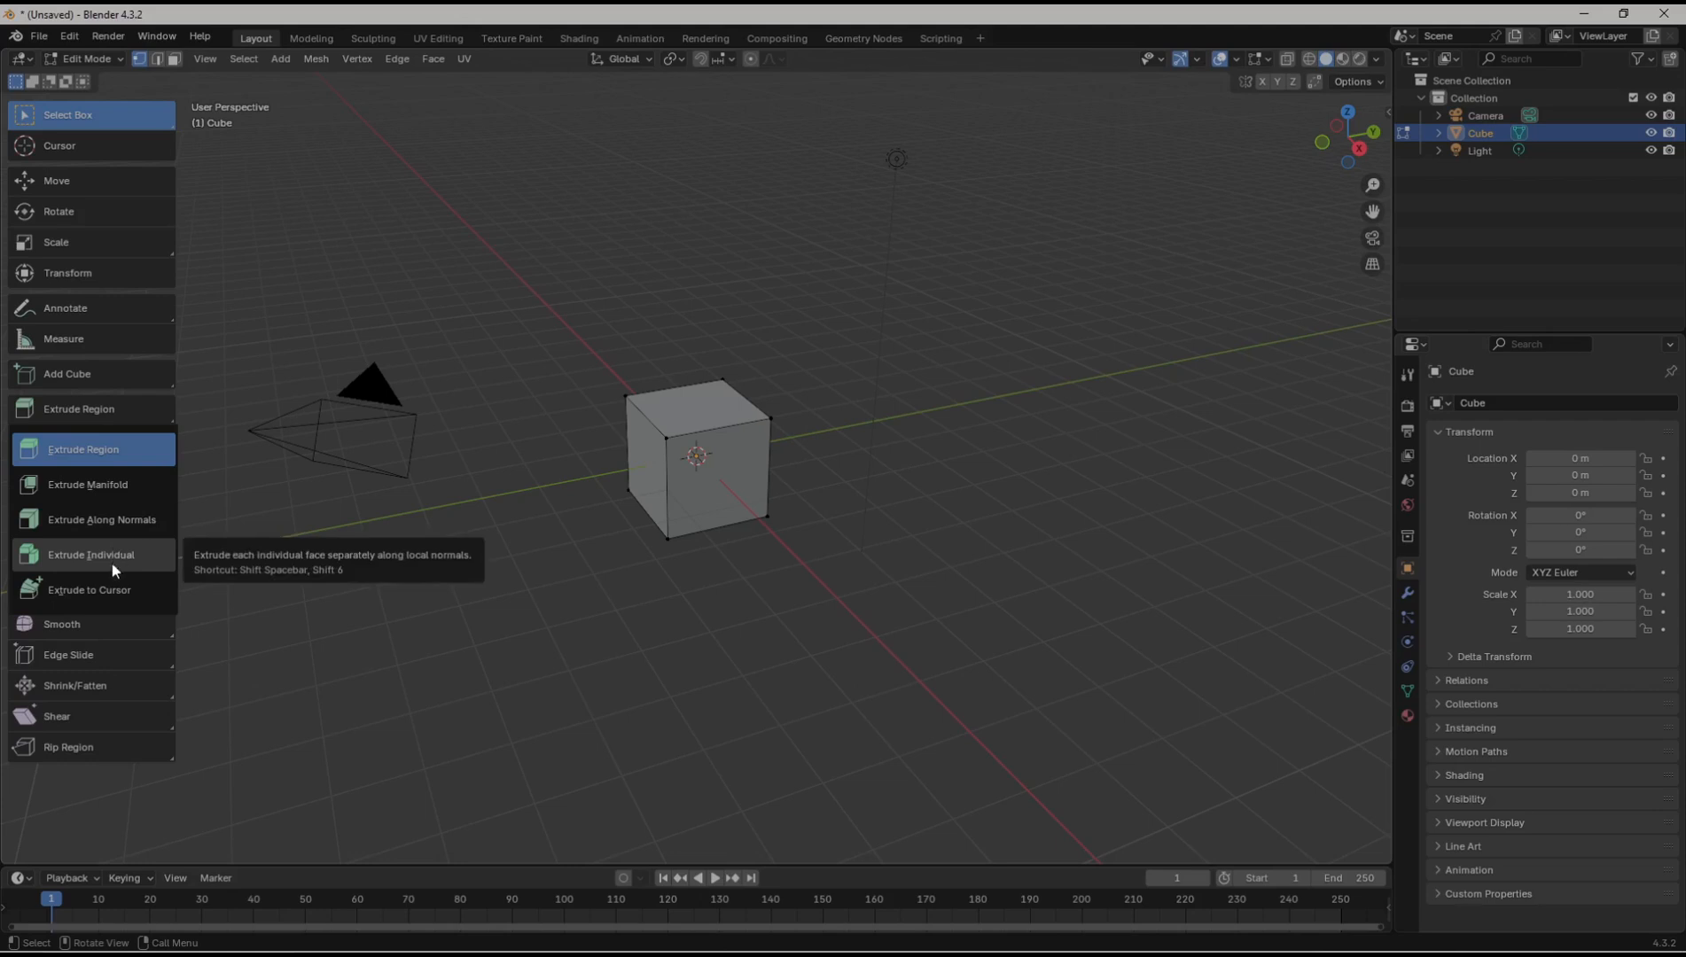
click(110, 449)
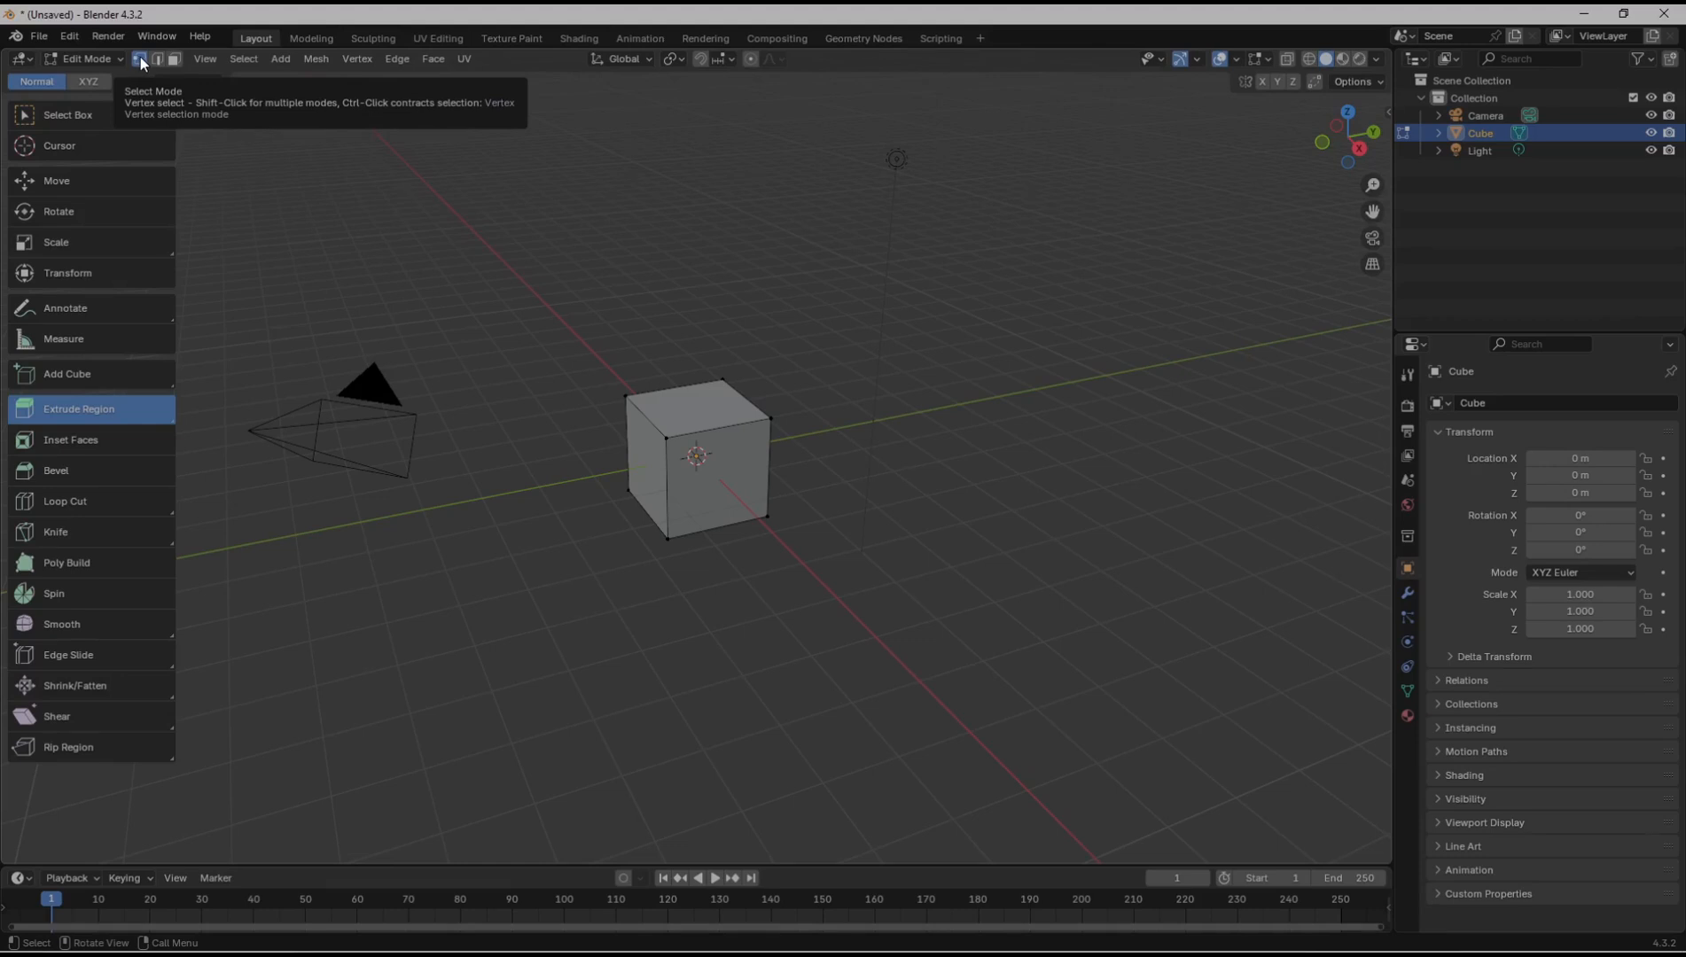
Step: Select one top corner vertex of the cube and, with XYZ extrude handles, extrude it along Z, Y and X into a chain of edges
drag(652, 358, 607, 391)
middle_drag(633, 420, 798, 317)
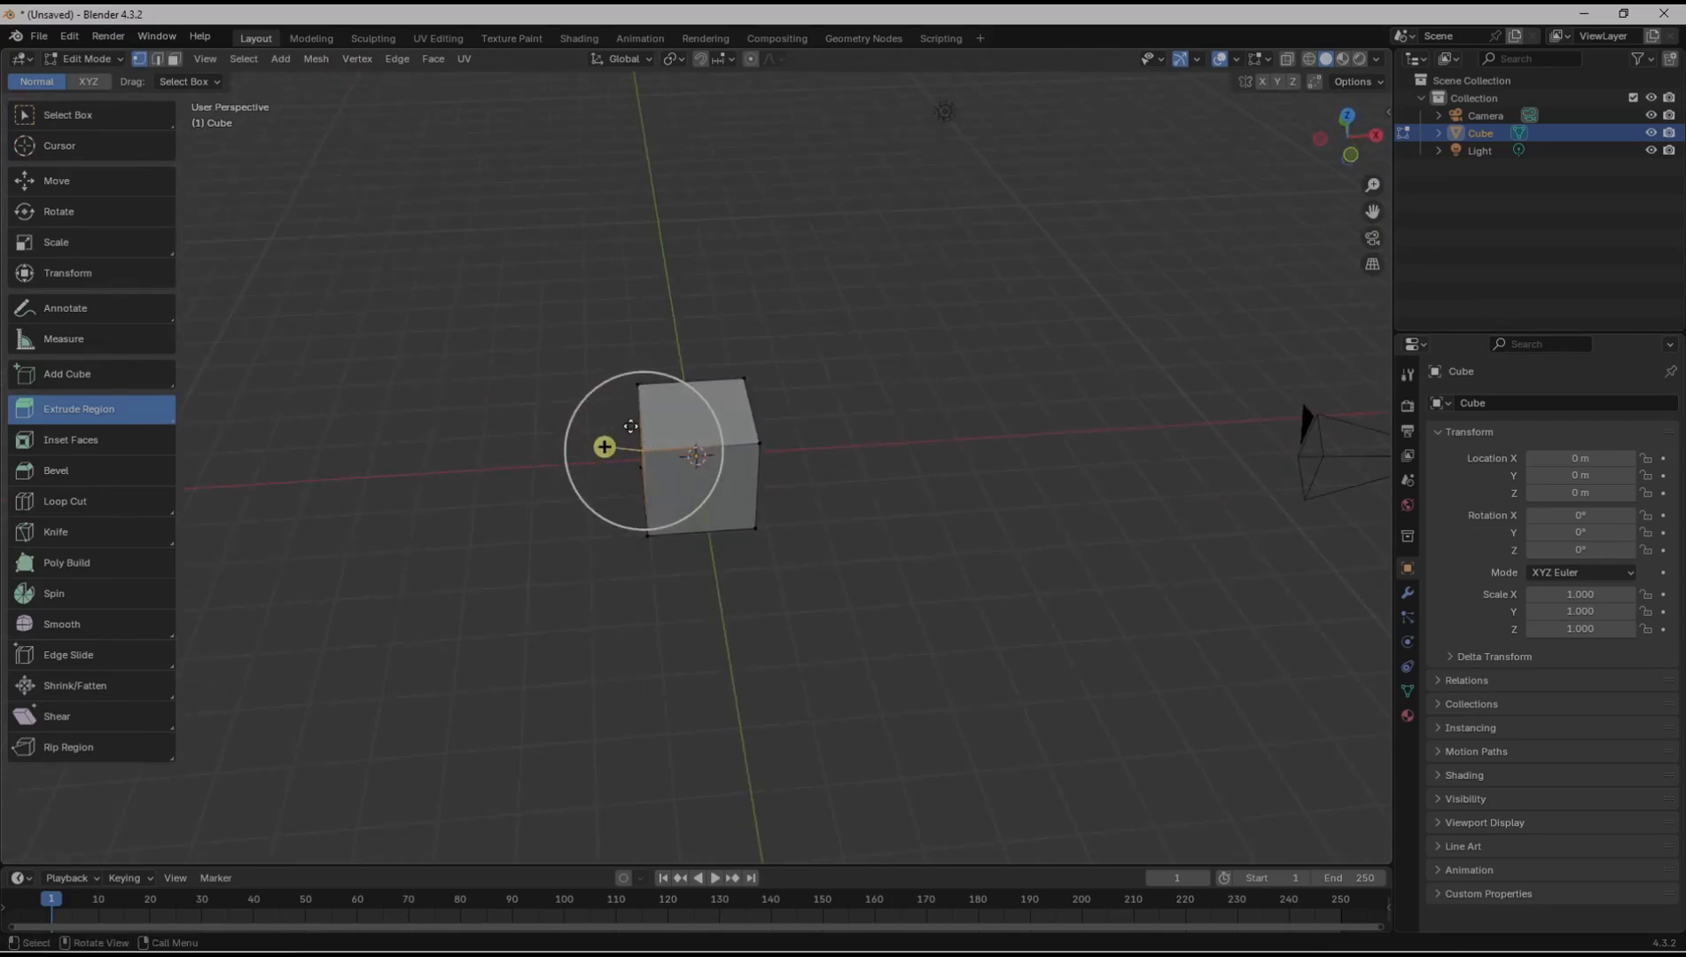
middle_drag(908, 330, 737, 324)
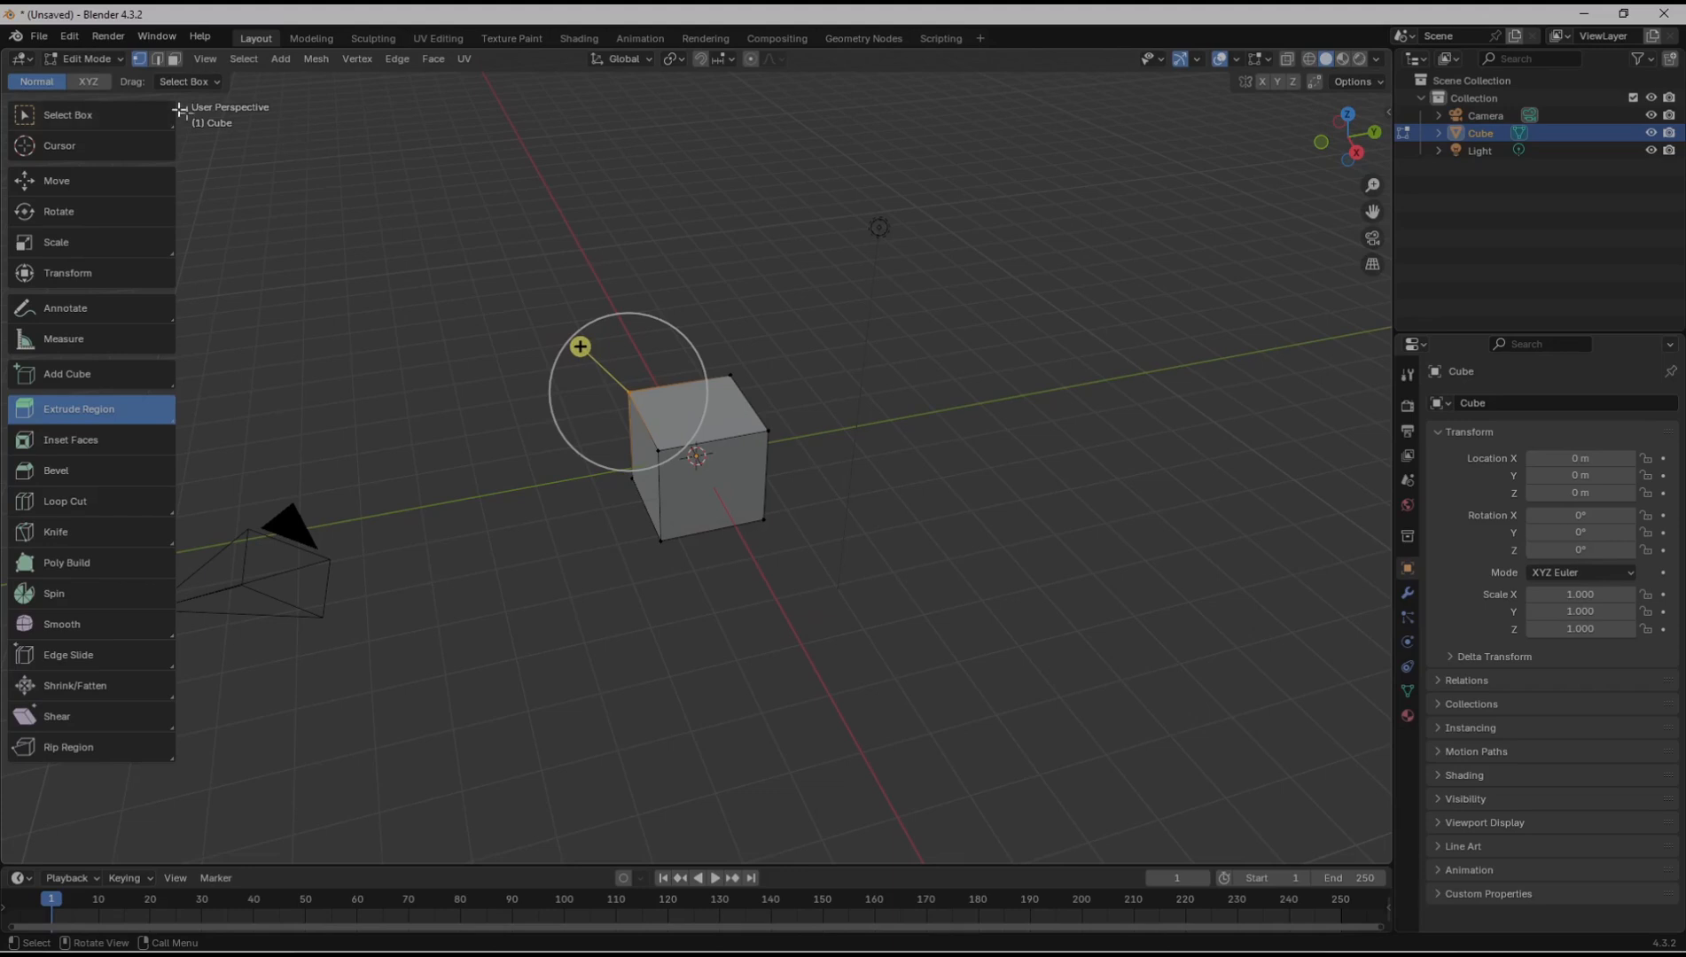
click(89, 82)
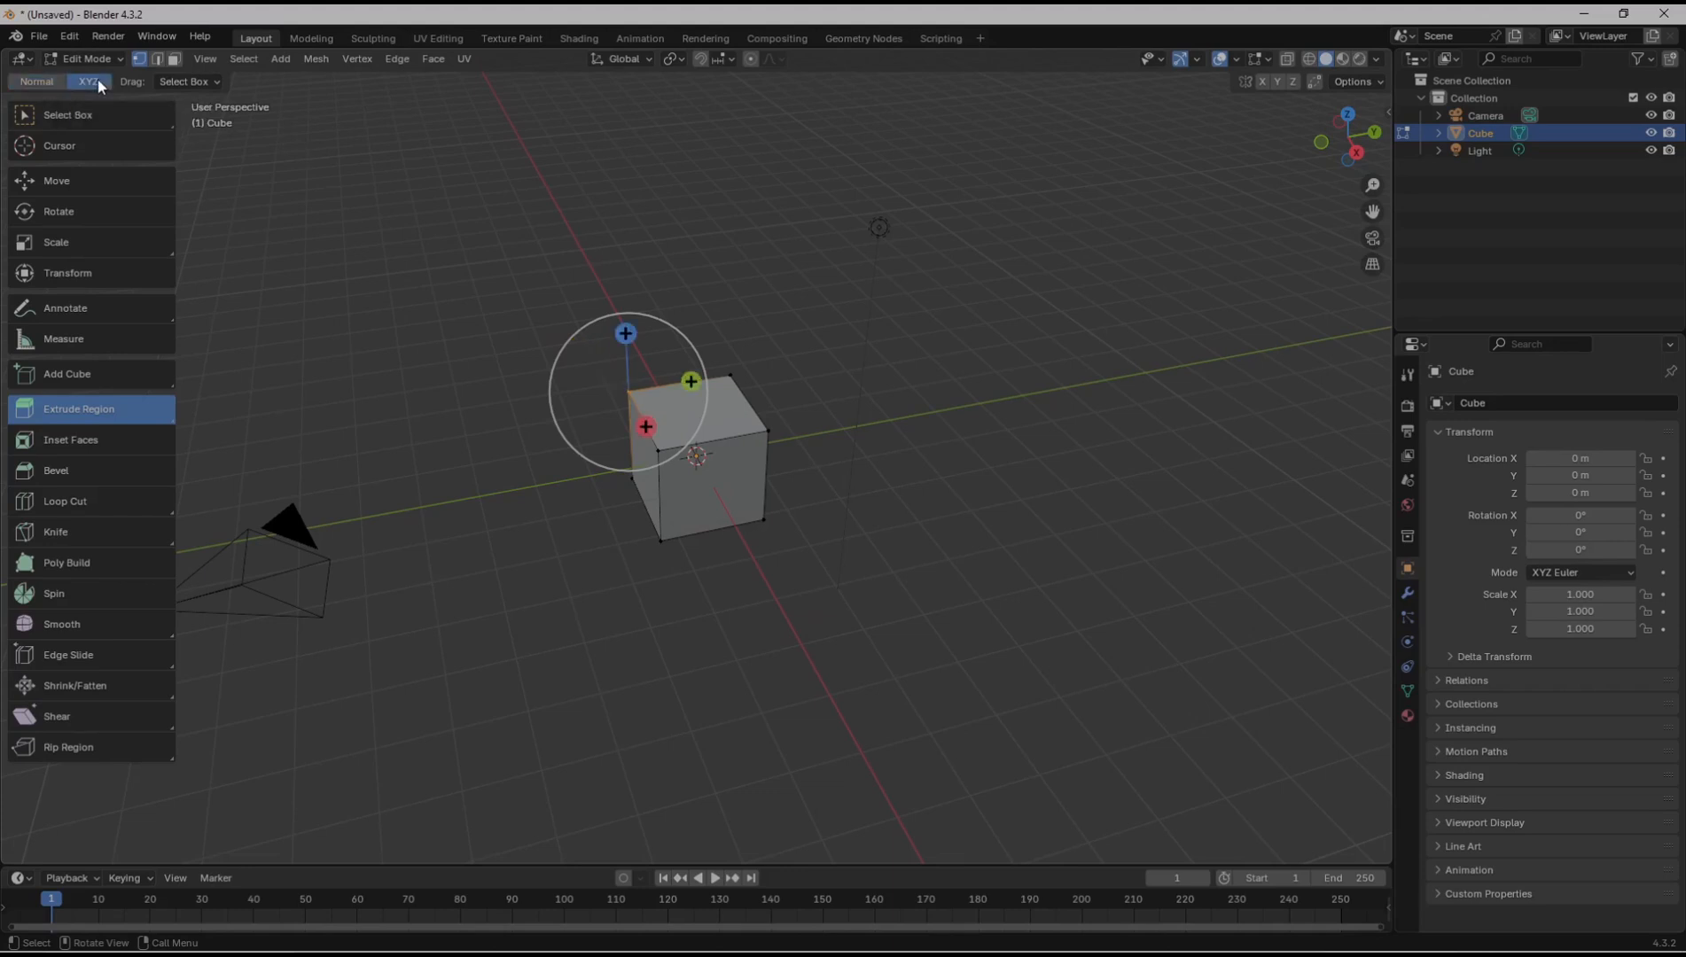
middle_drag(716, 346, 771, 357)
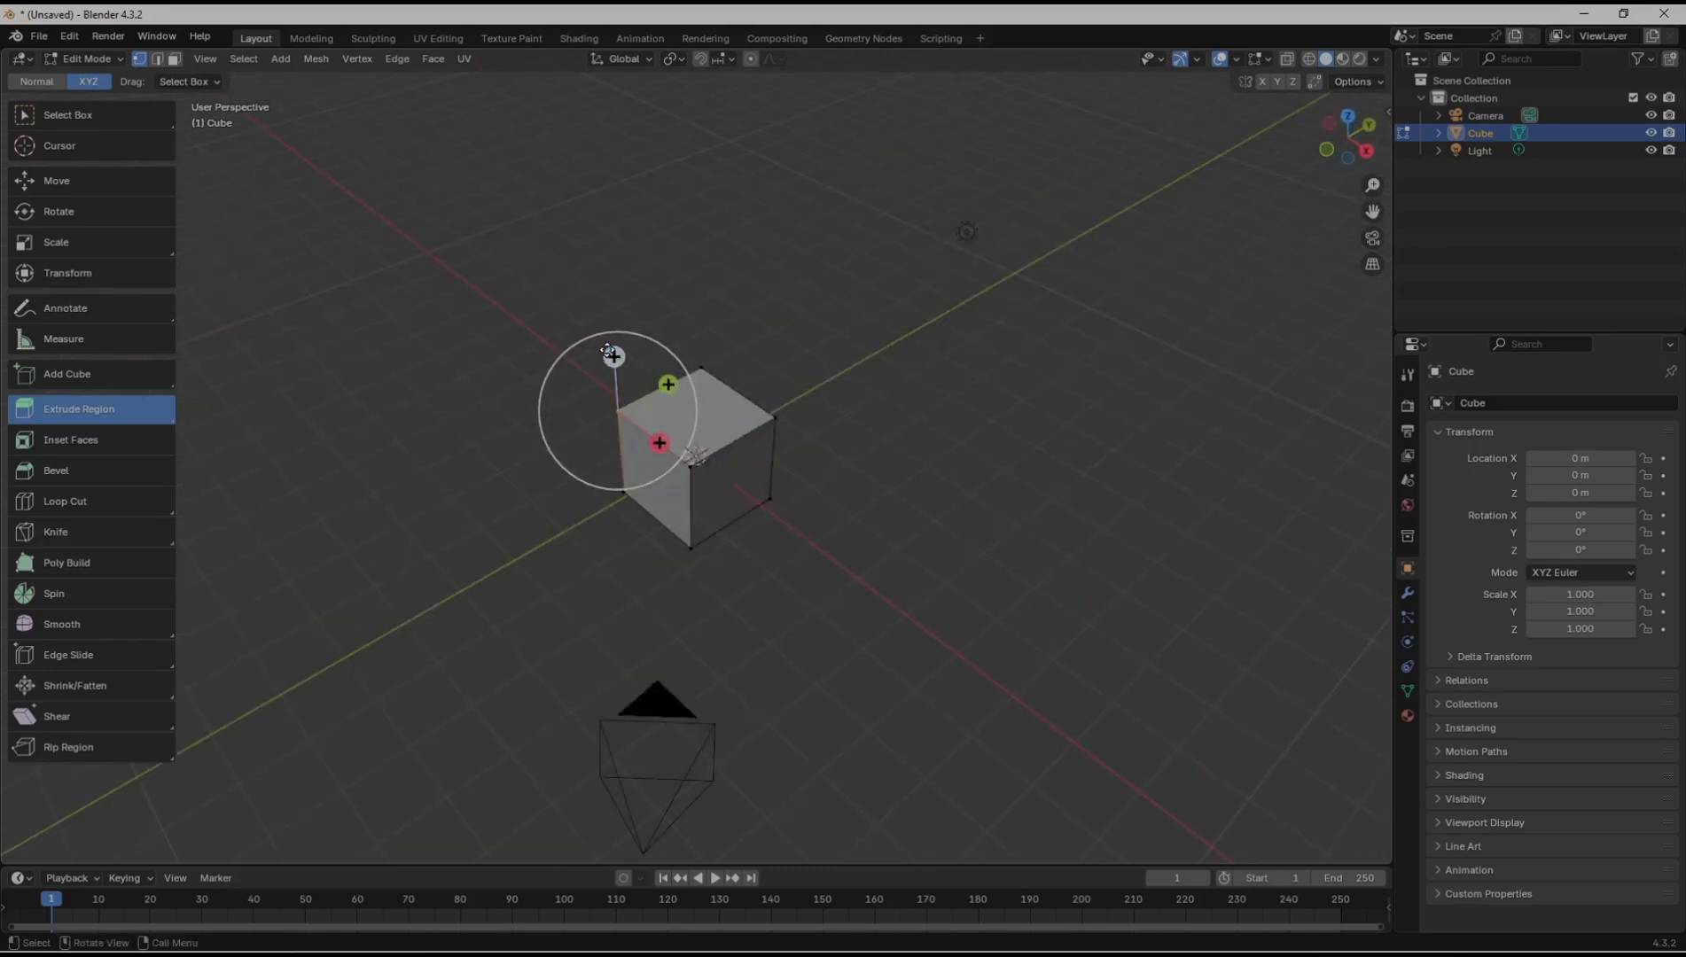
drag(611, 358, 603, 439)
click(936, 343)
middle_drag(847, 332, 753, 313)
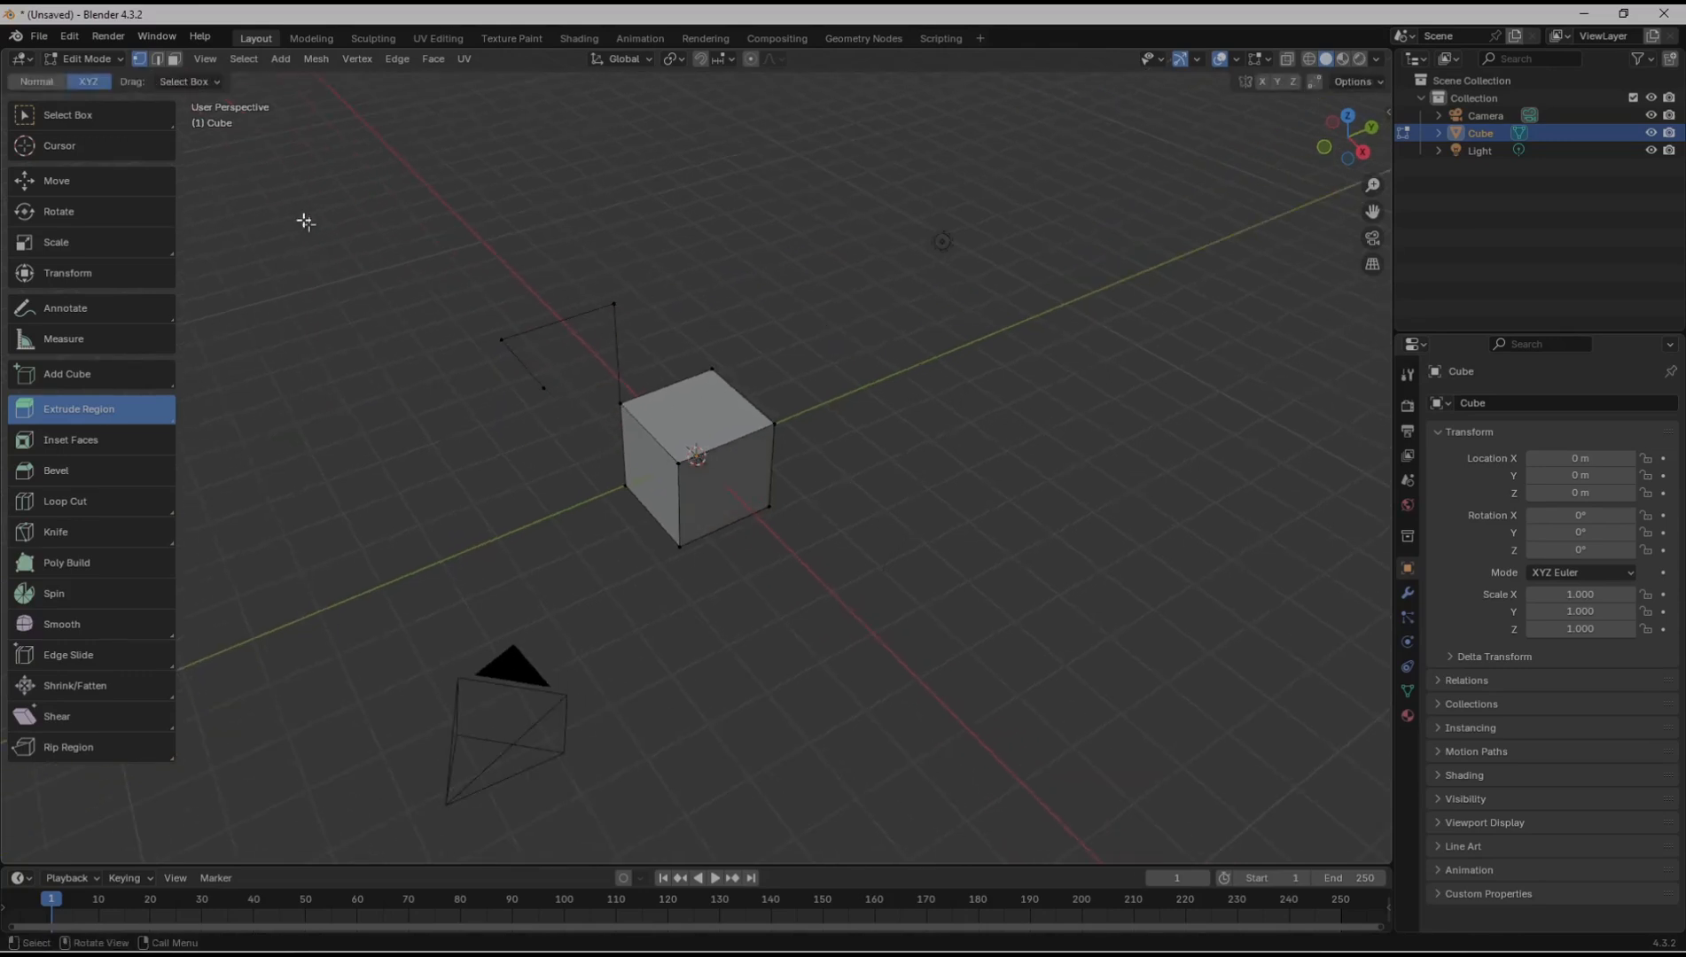
Step: In edge selection mode, extrude a top edge of the cube outward along Y, then extrude the new flap's rear edge upward along Z
click(156, 59)
click(742, 396)
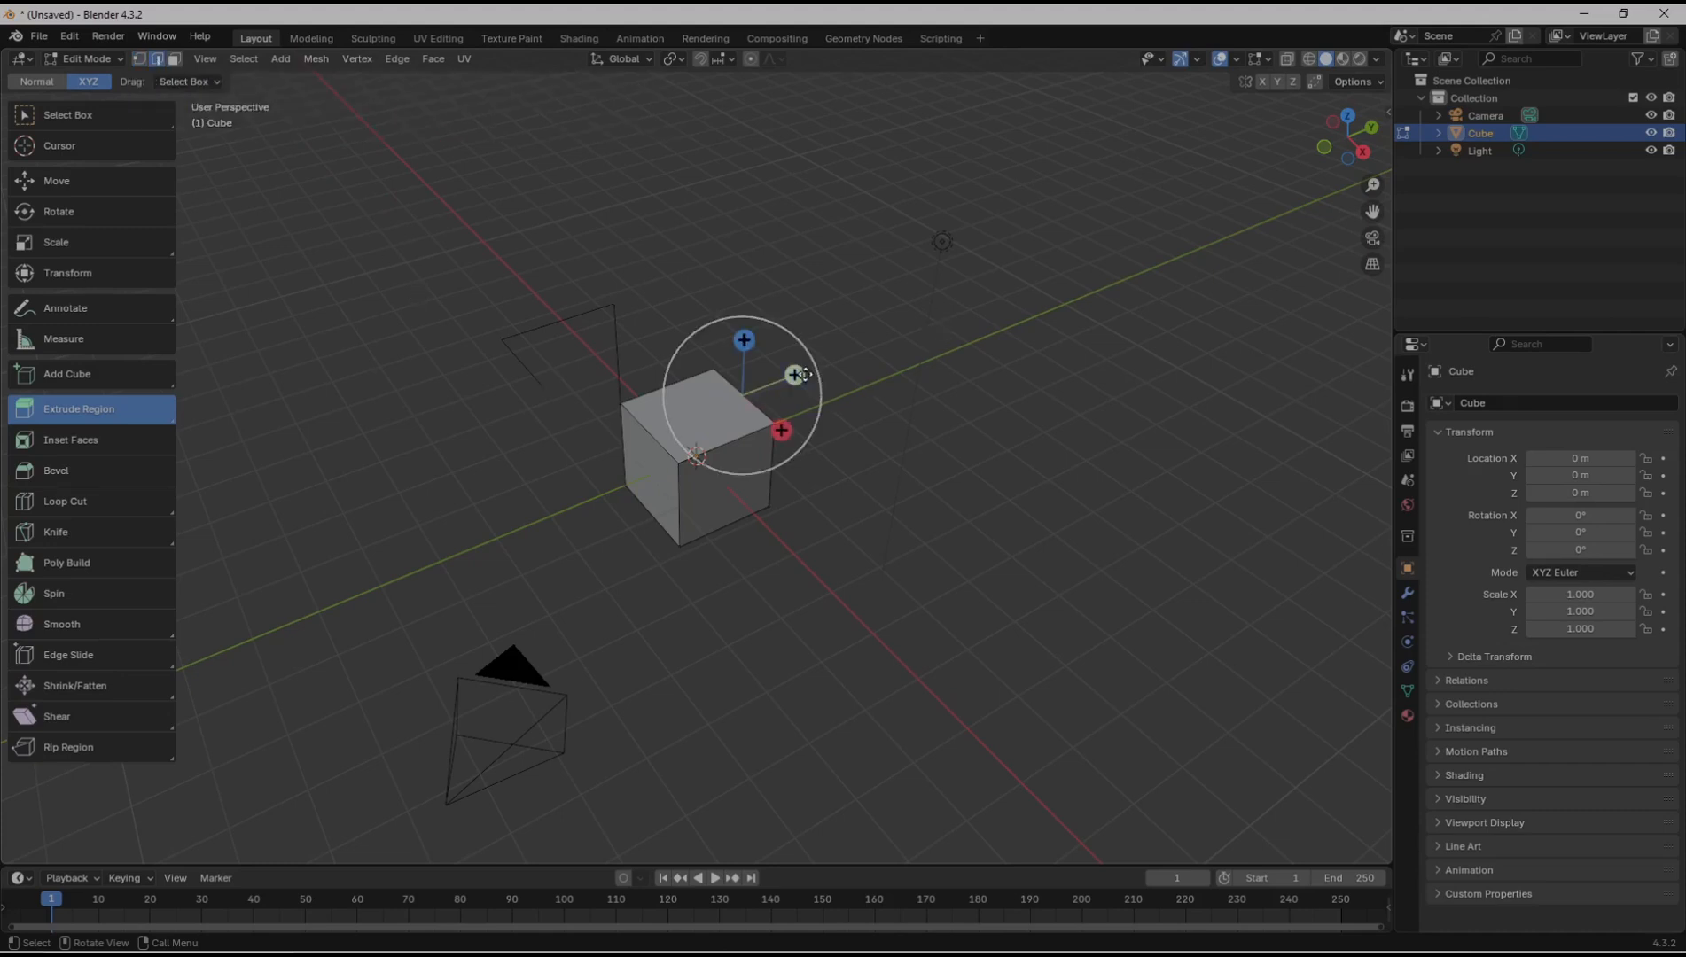
drag(806, 377, 887, 344)
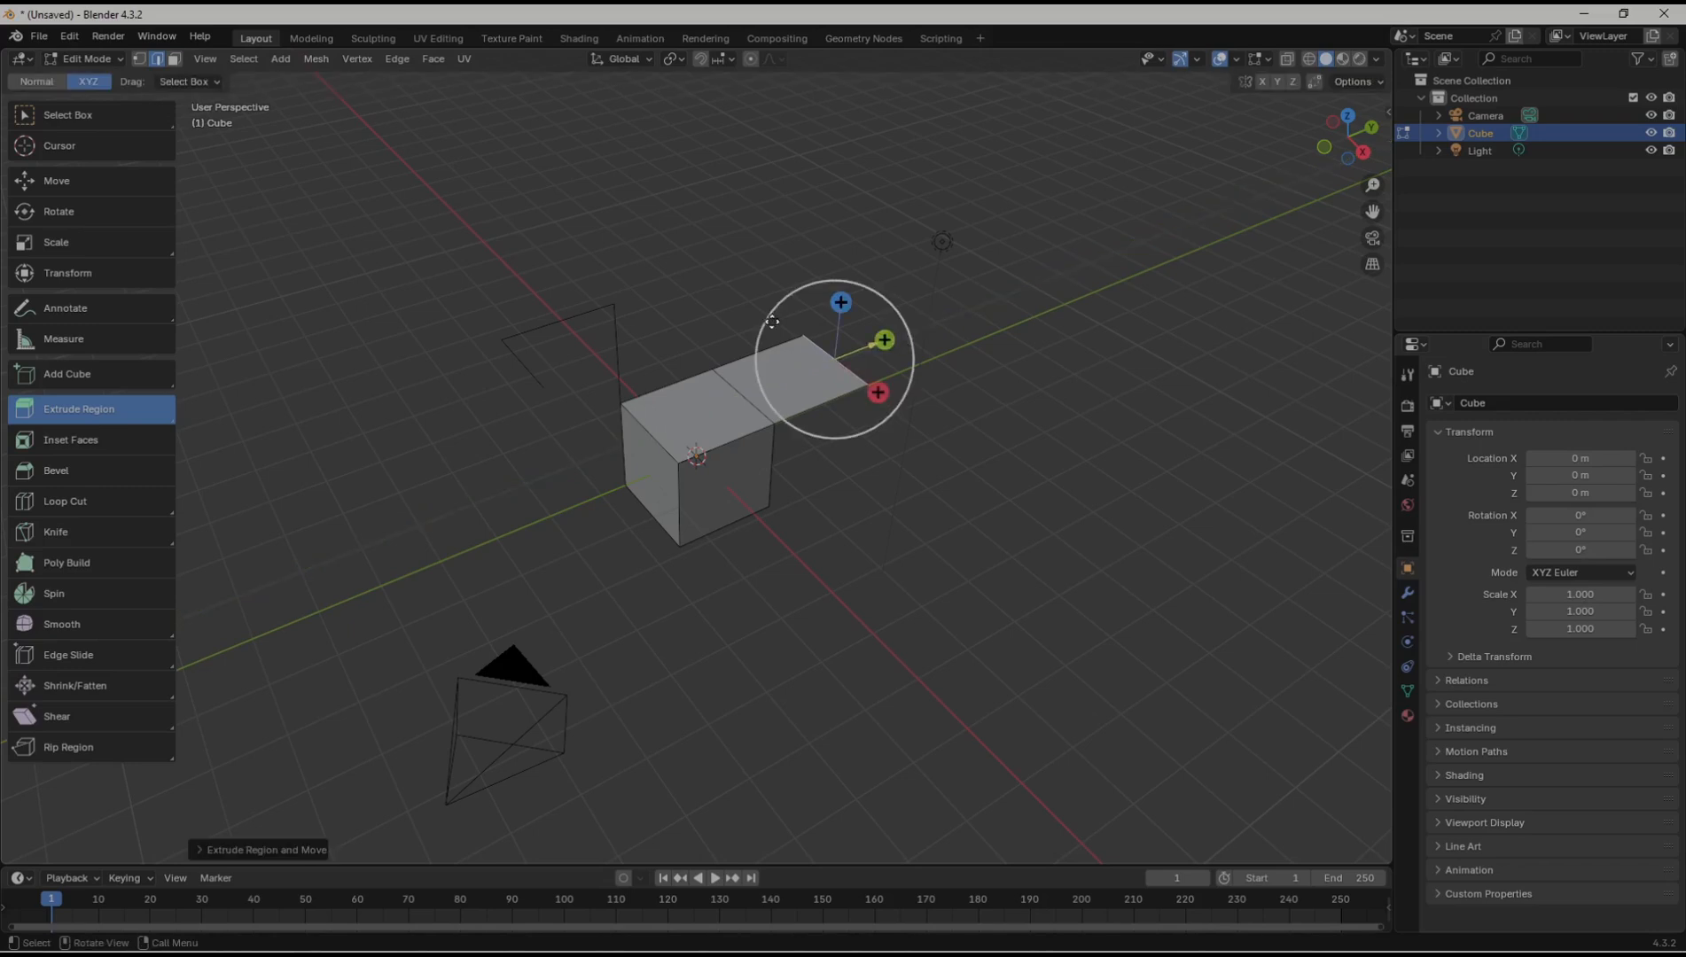
click(750, 356)
drag(760, 298, 764, 224)
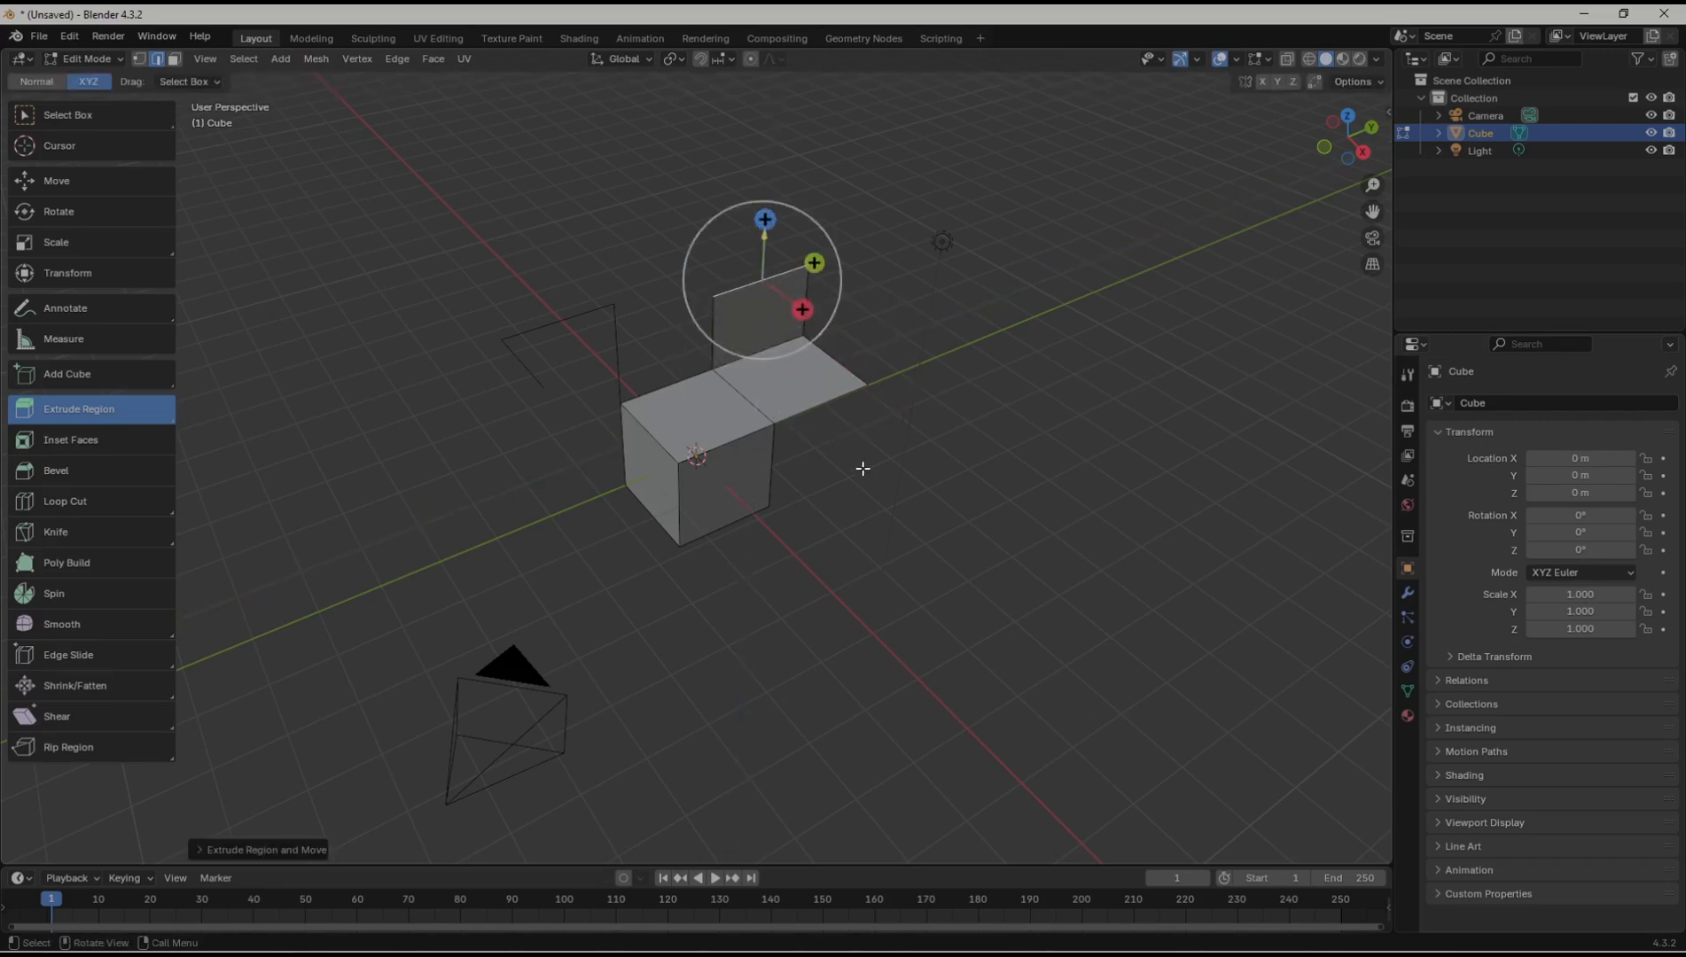
Step: Extrude the floating edge beside the cube along X into a flat face and clear the selection
click(539, 327)
drag(588, 348, 734, 455)
click(1028, 503)
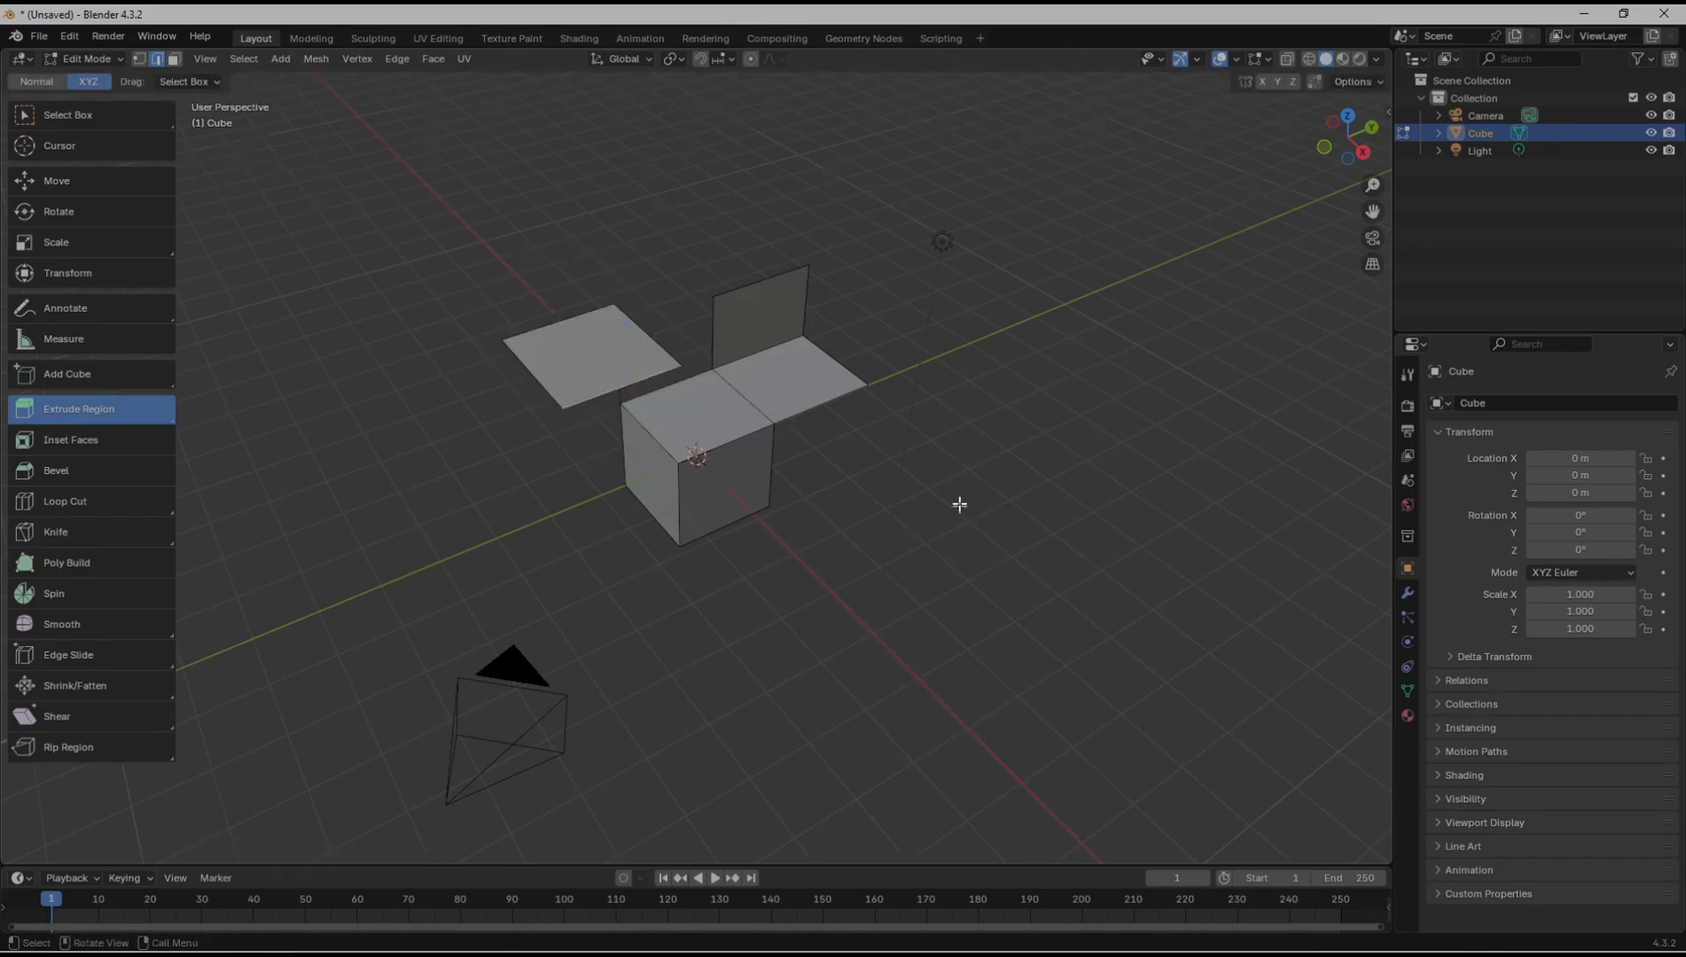
Step: In face selection mode, extrude the cube's front face along X twice to add two segments, and clear the selection
middle_drag(959, 505, 960, 483)
click(174, 60)
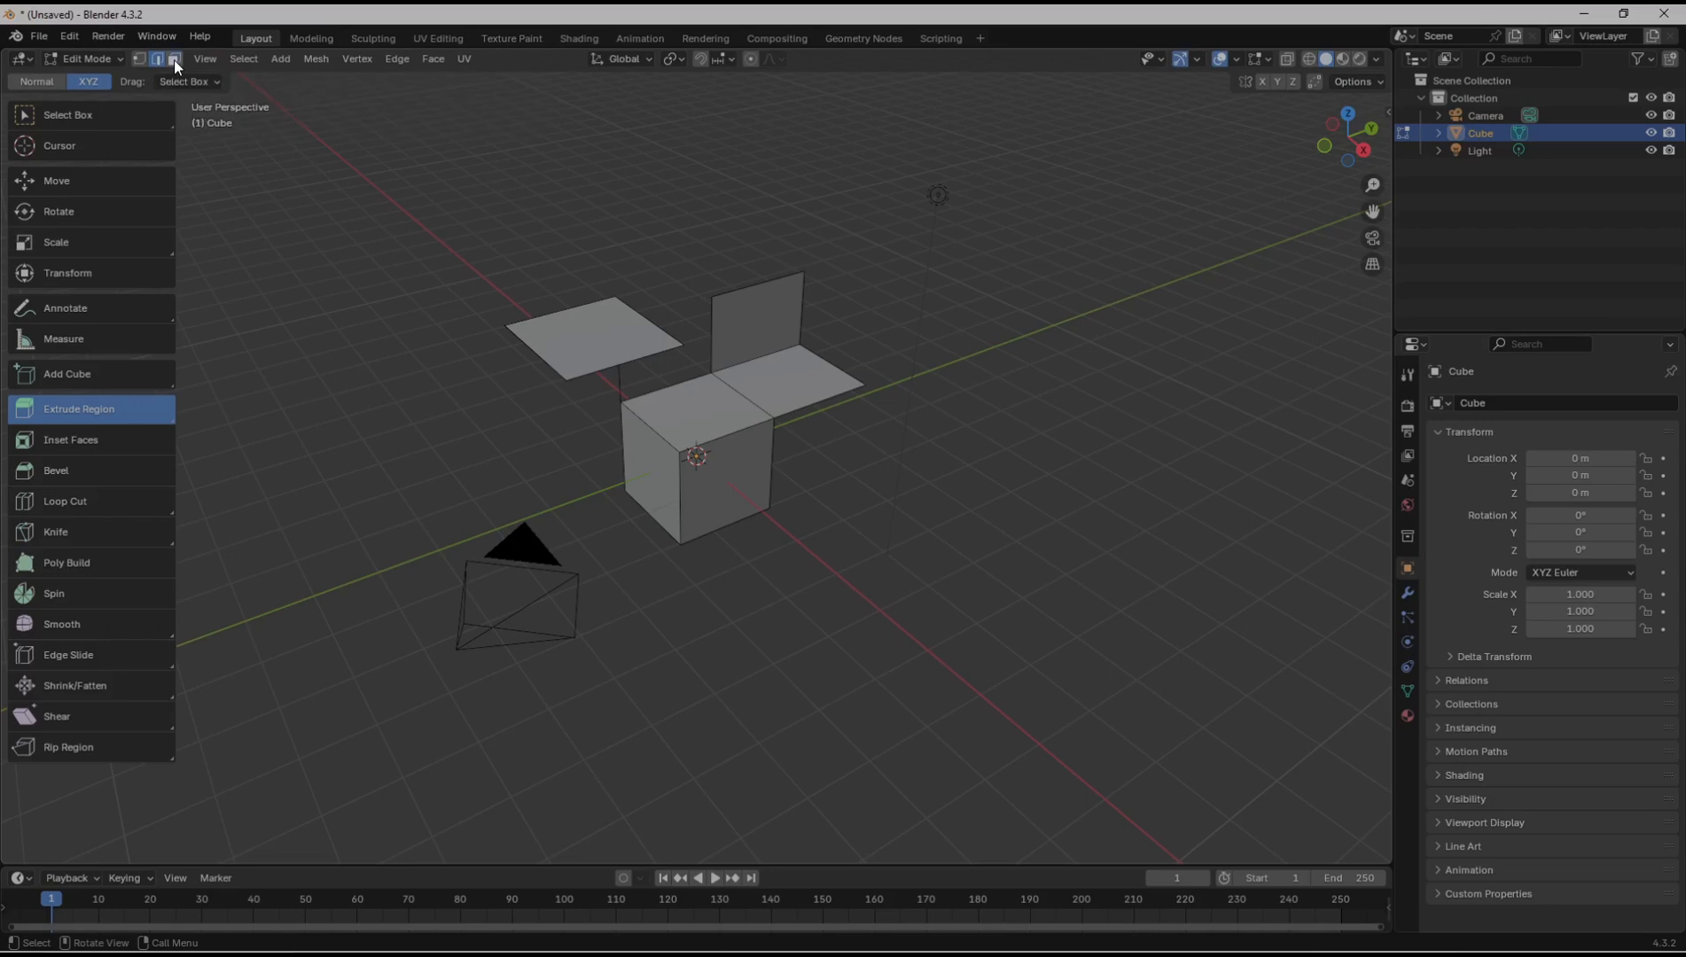
click(729, 496)
drag(765, 509, 818, 557)
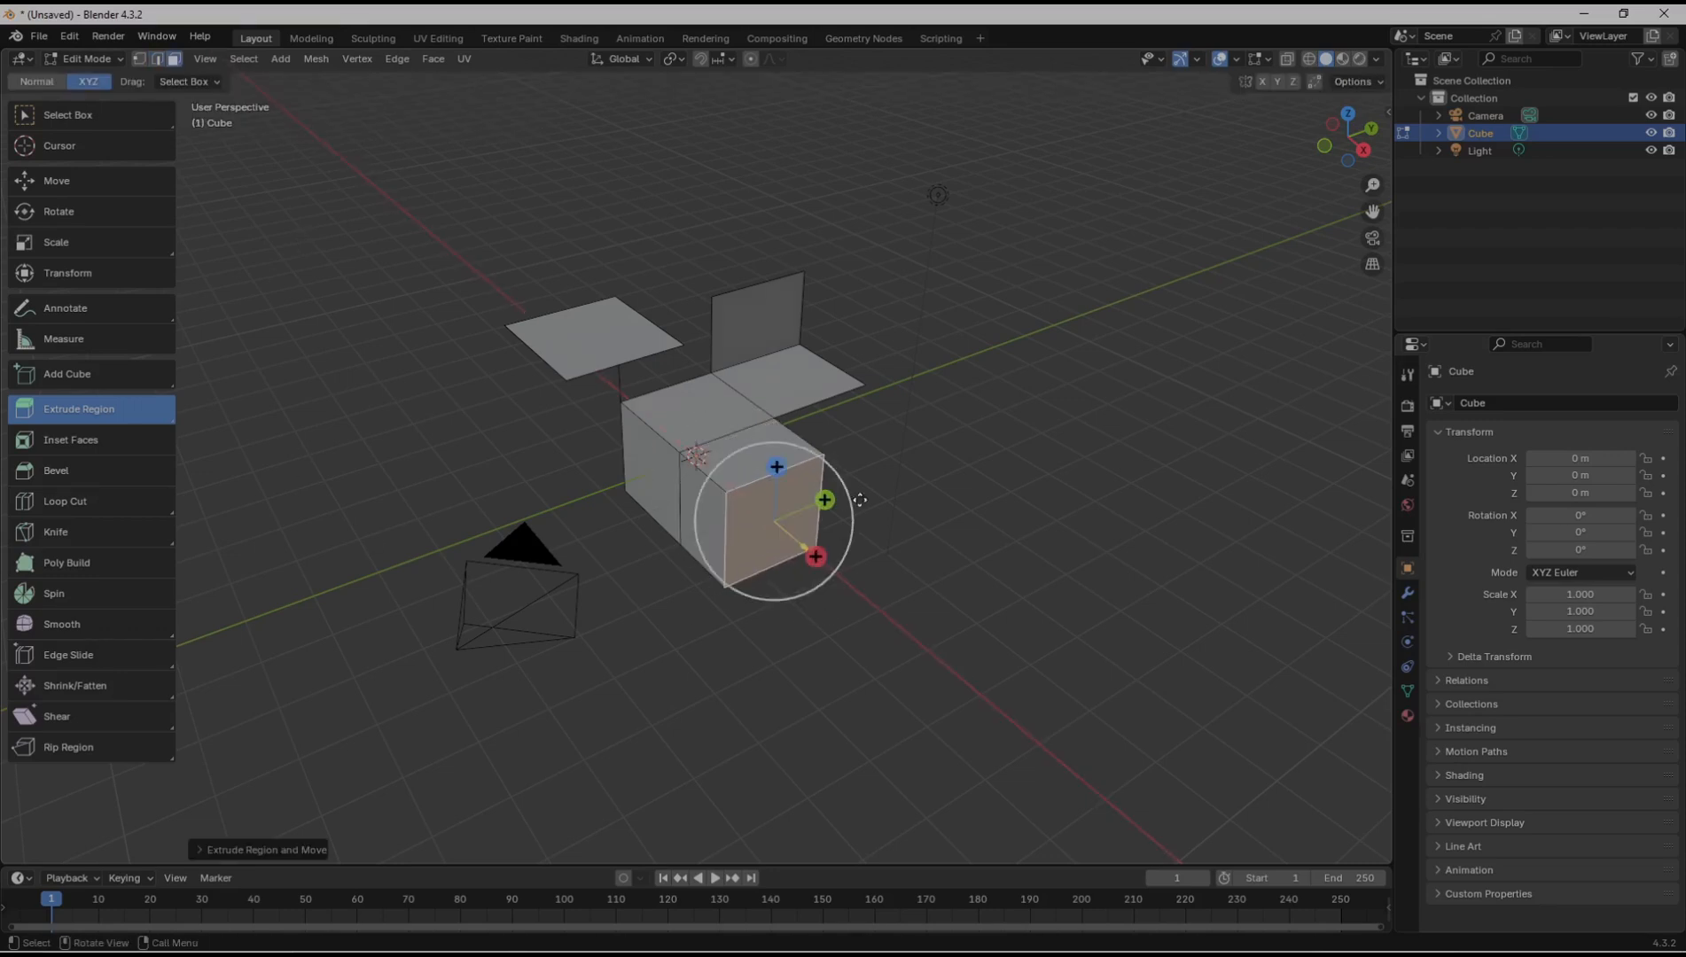
middle_drag(858, 496, 917, 472)
drag(860, 527, 913, 557)
click(1059, 420)
middle_drag(1058, 425, 983, 489)
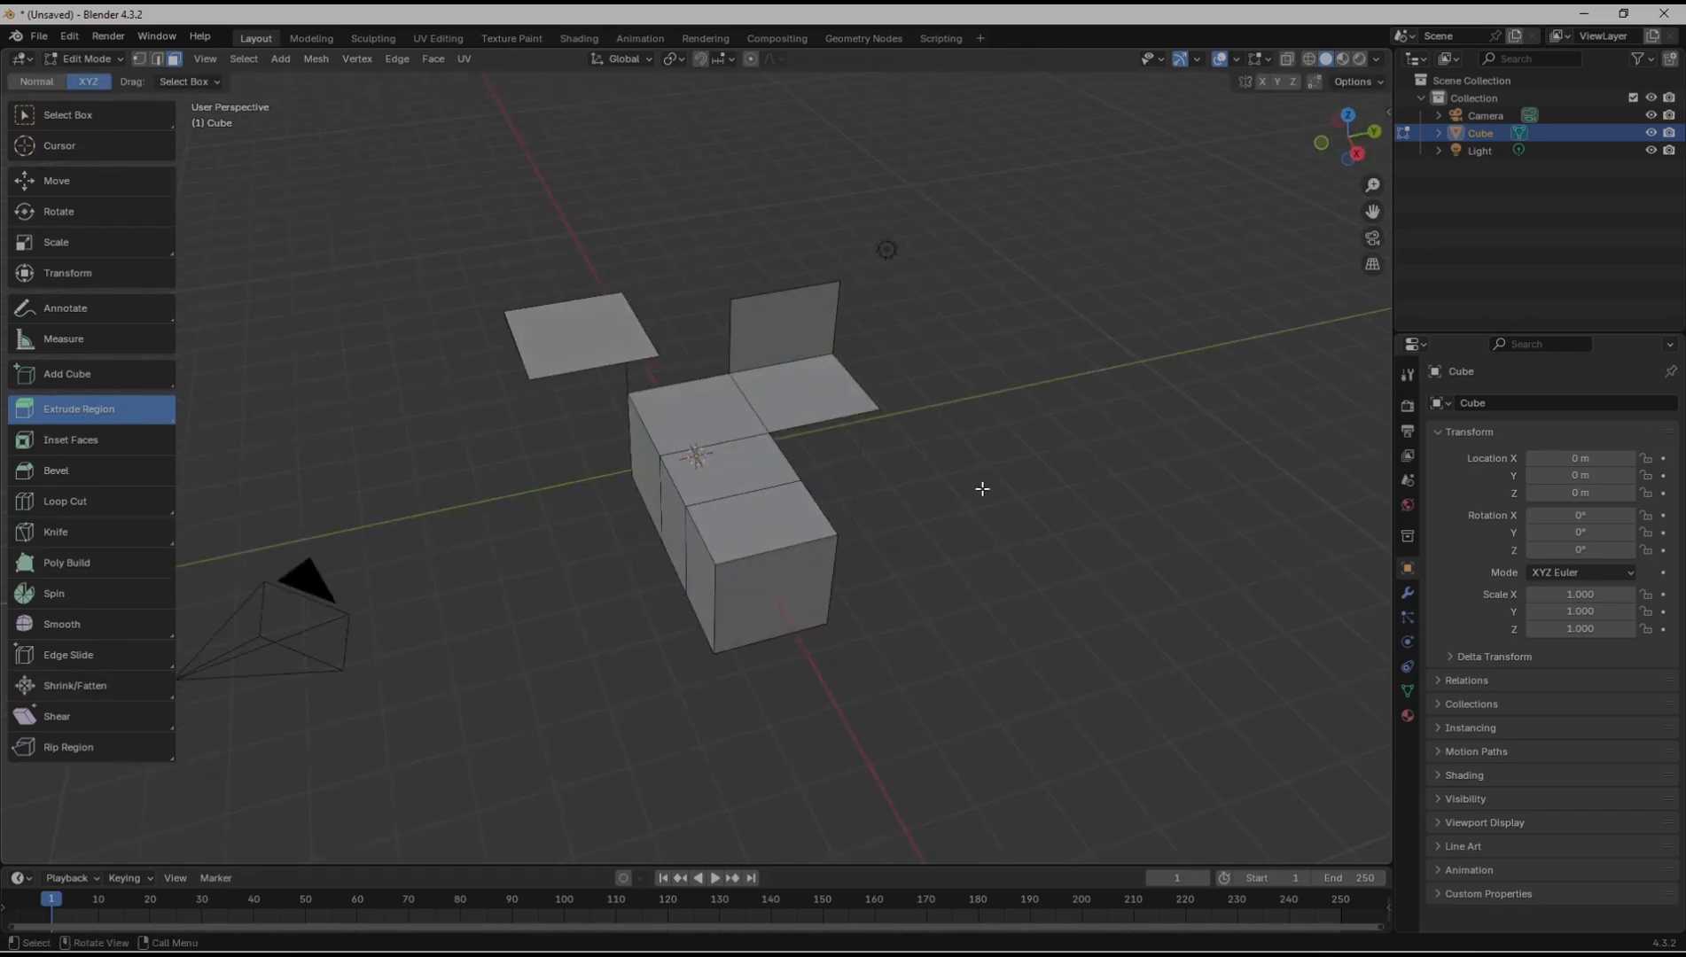
Step: With the Select Box tool active, select the middle segment's top face and extrude it upward twice to form a two-level tower
click(74, 114)
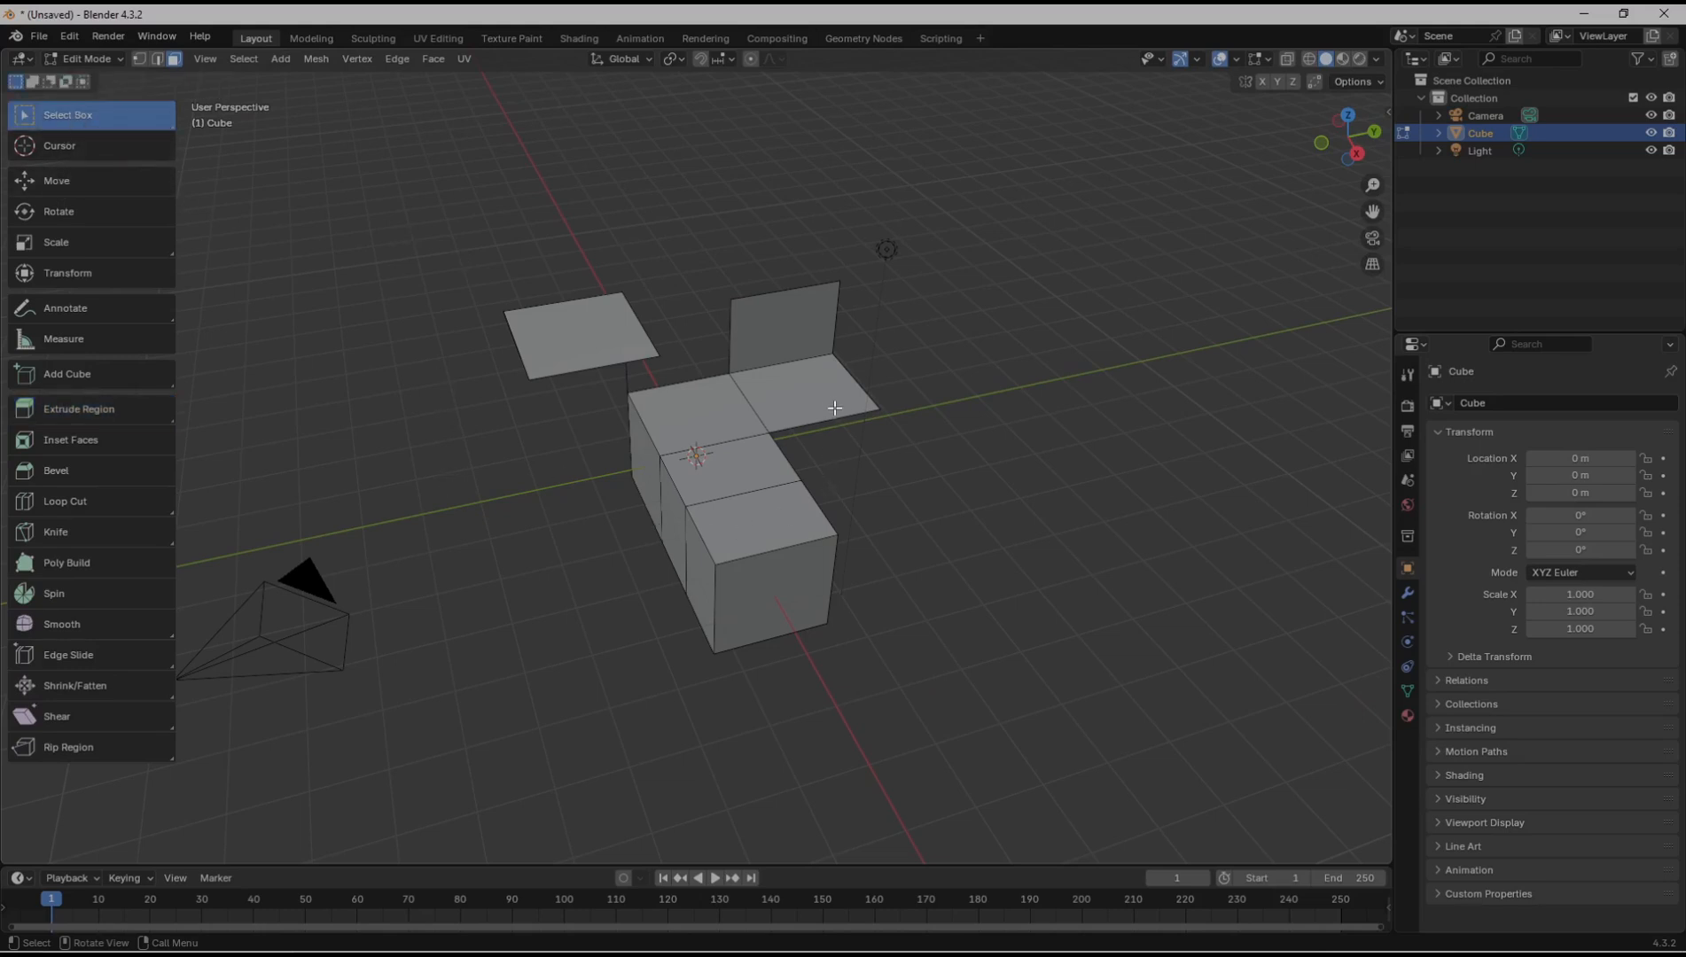
click(747, 470)
middle_drag(934, 481, 997, 467)
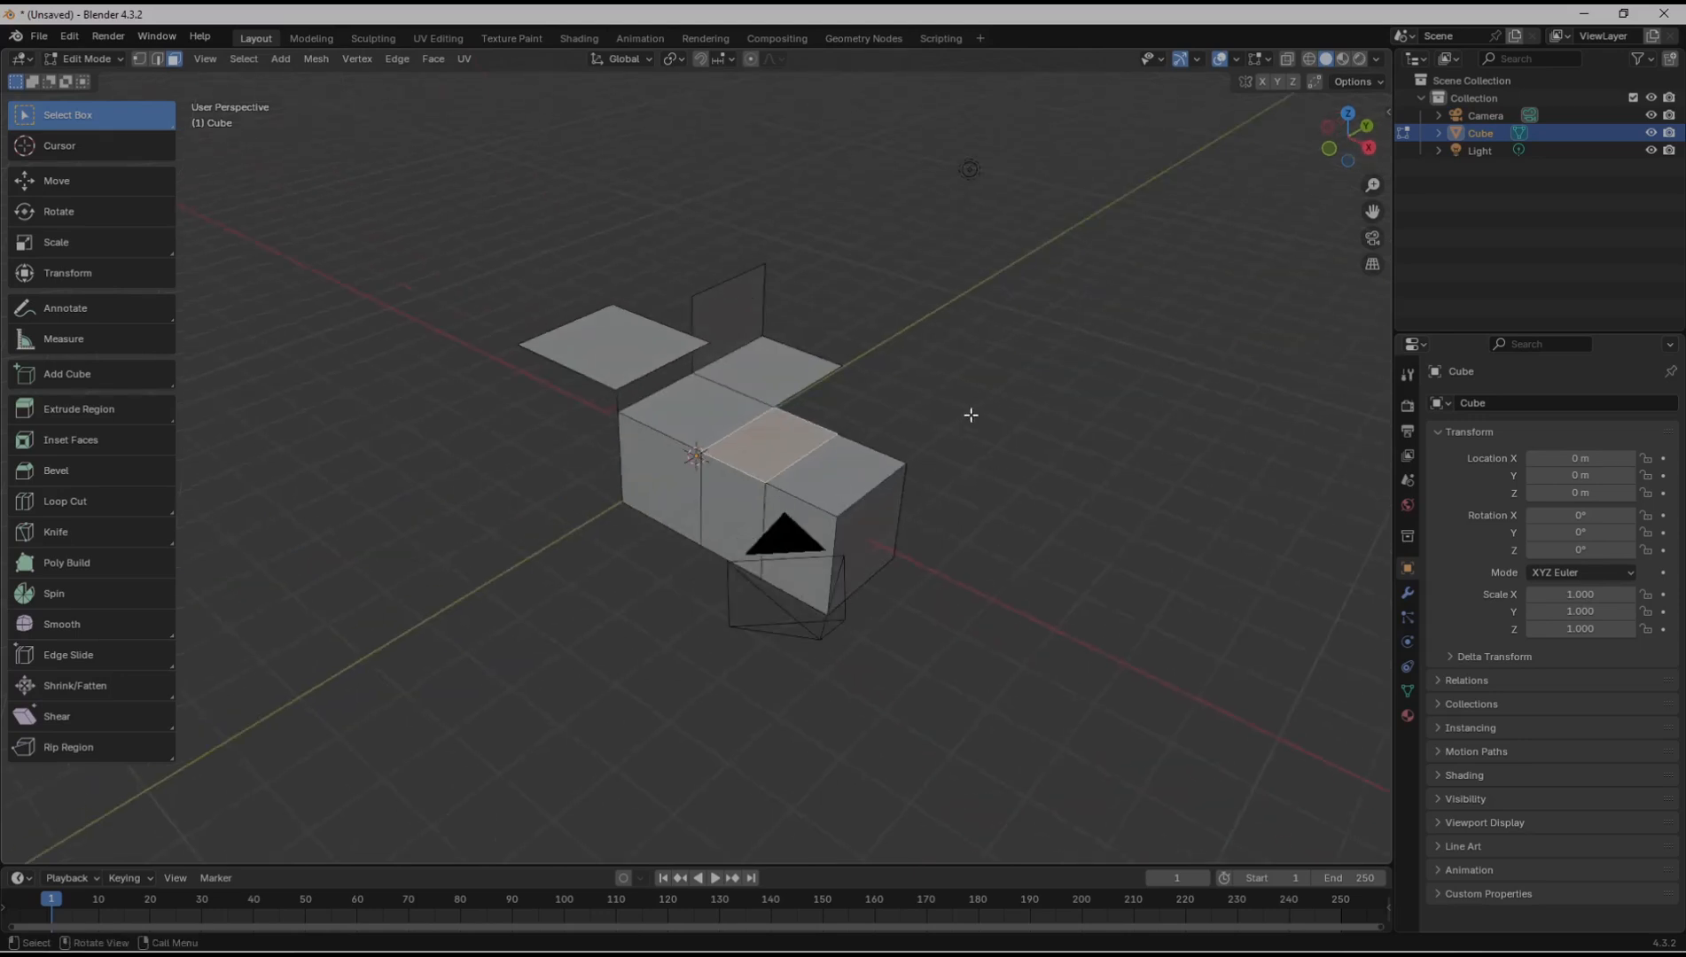
key(e)
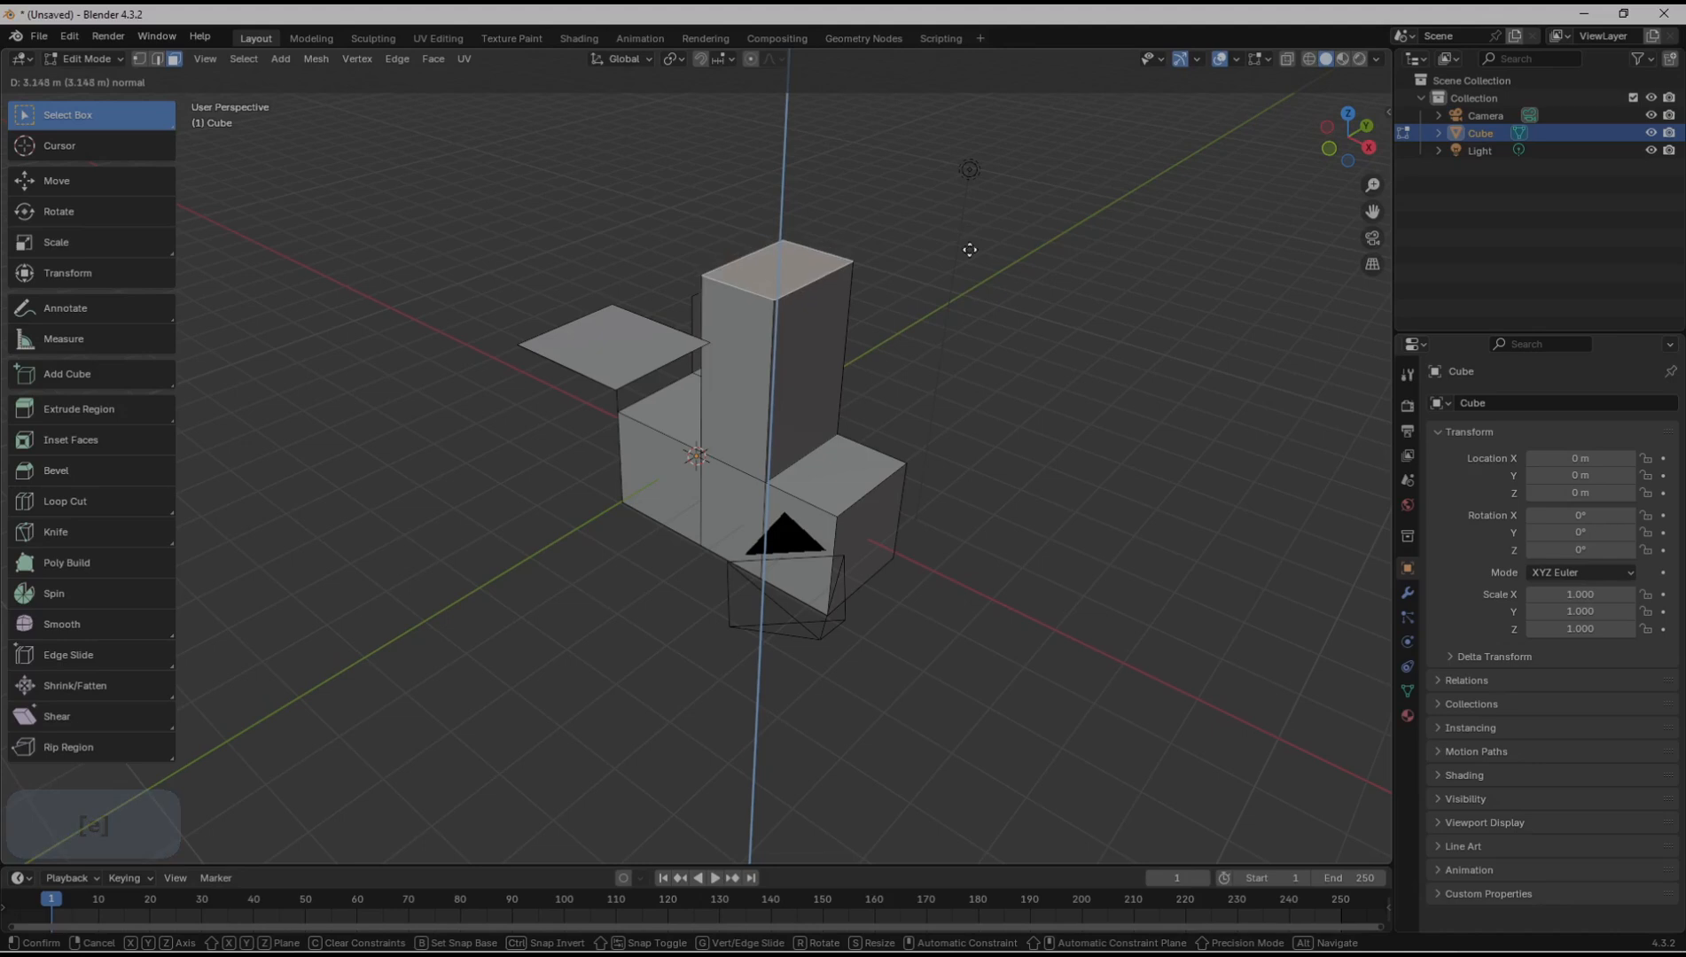
click(970, 331)
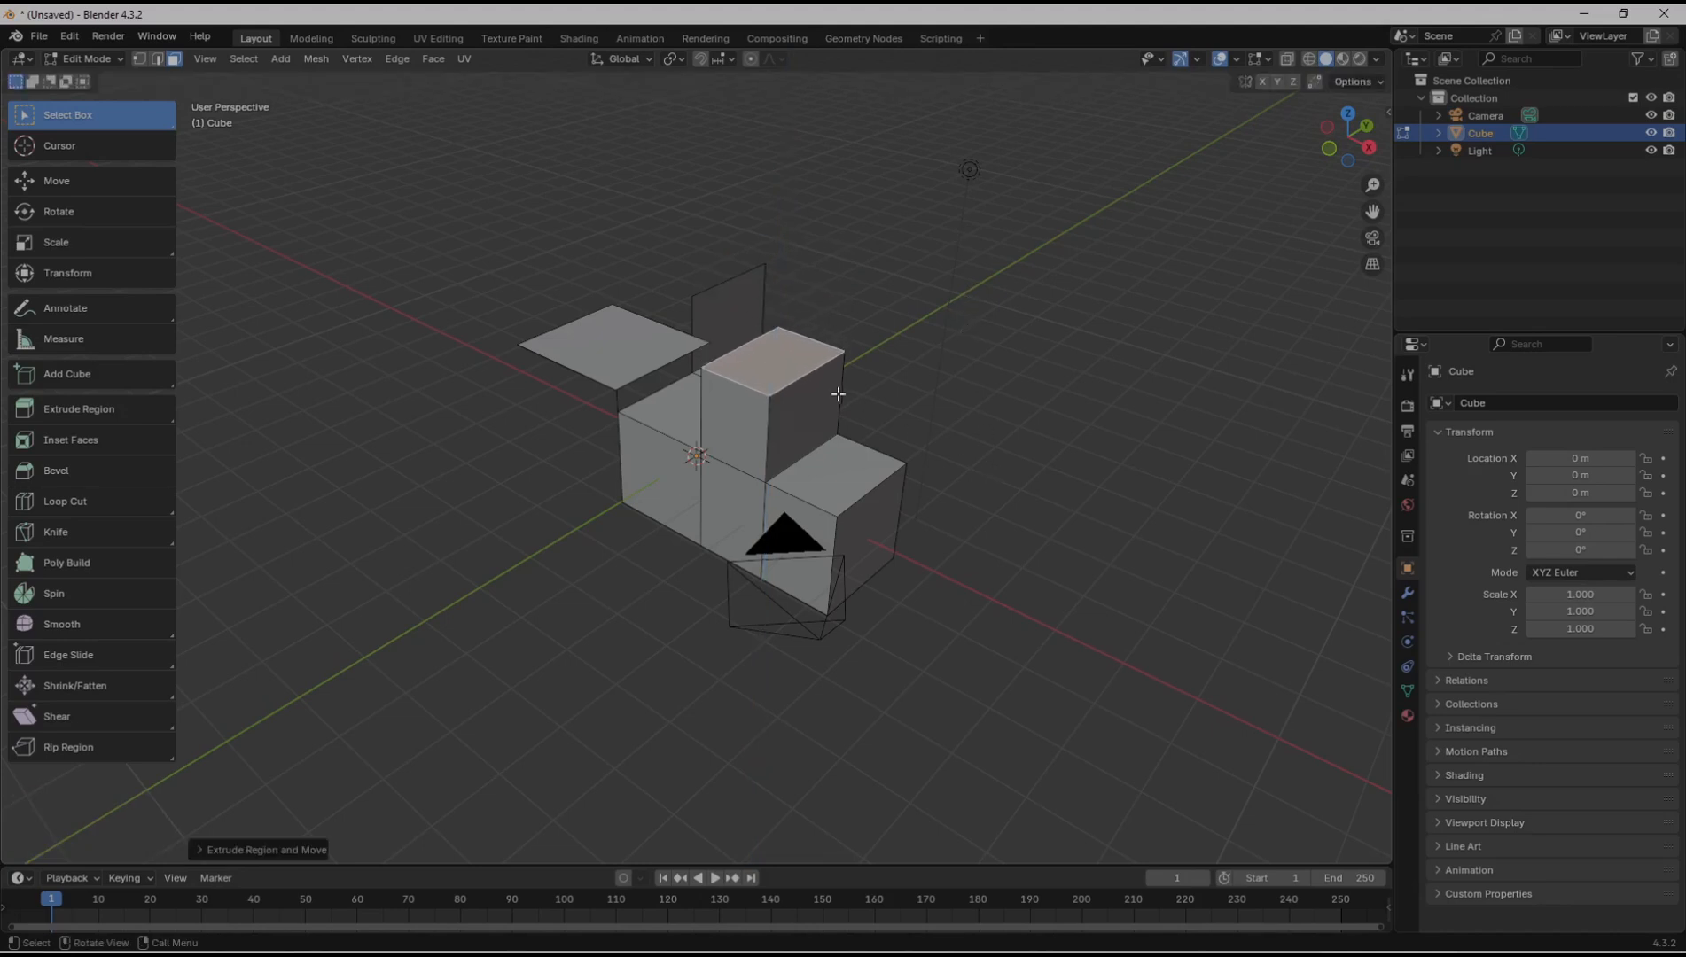
key(e)
click(947, 267)
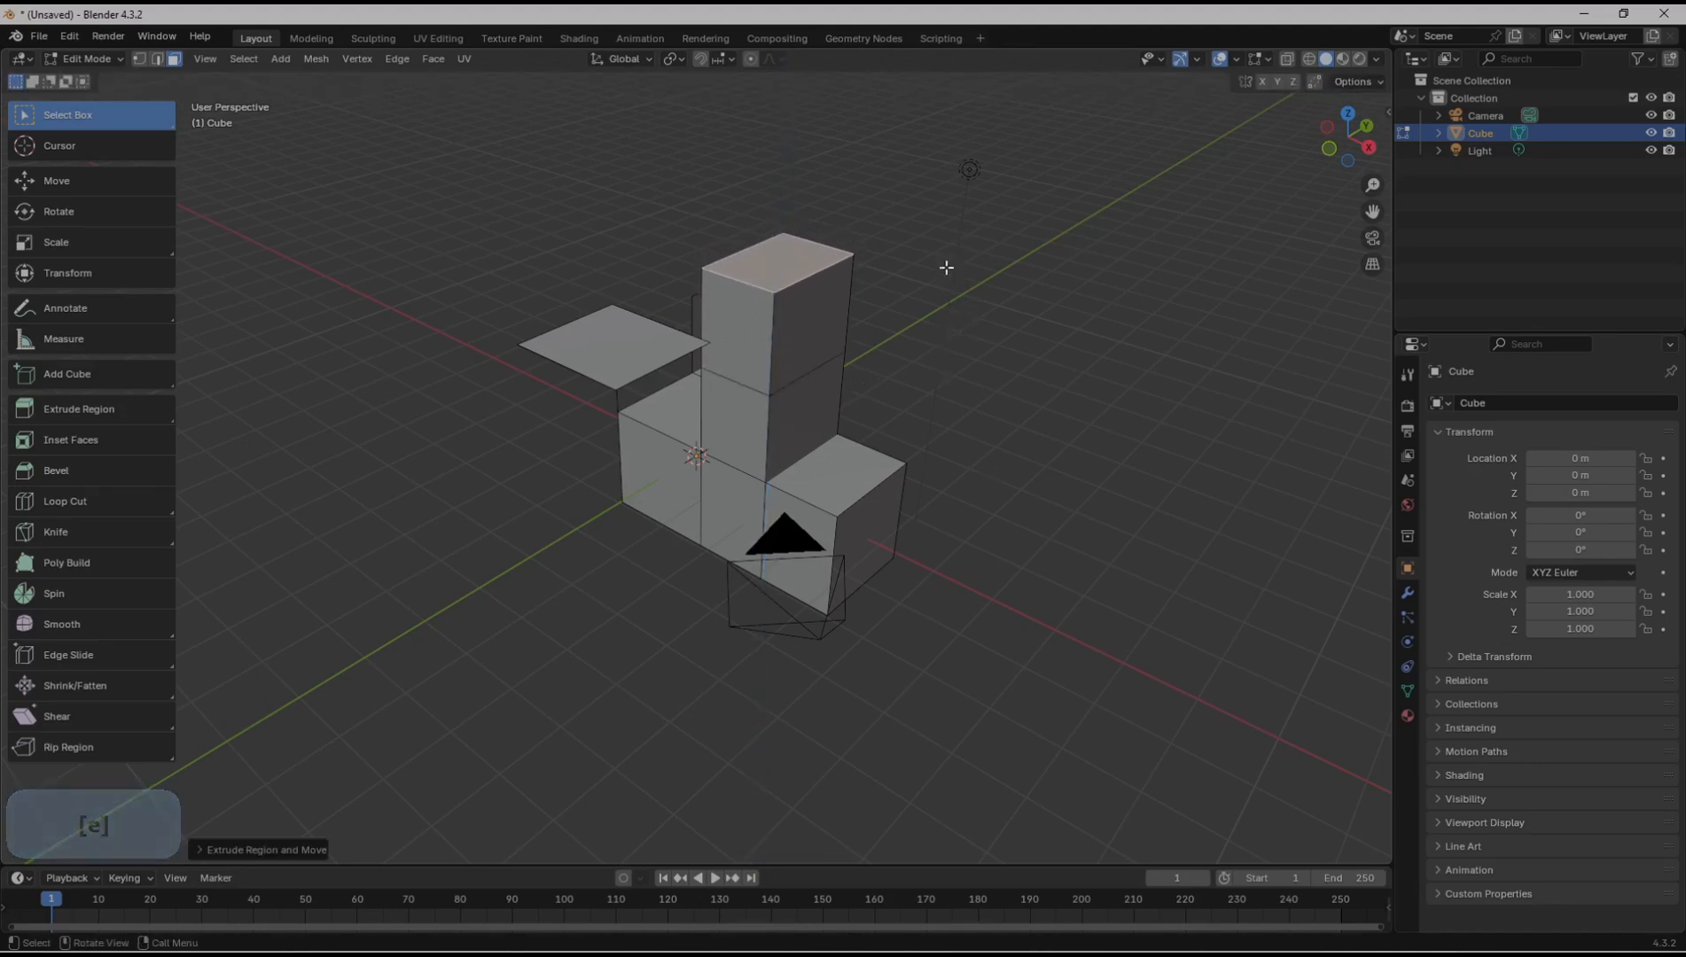
middle_drag(1025, 481, 986, 494)
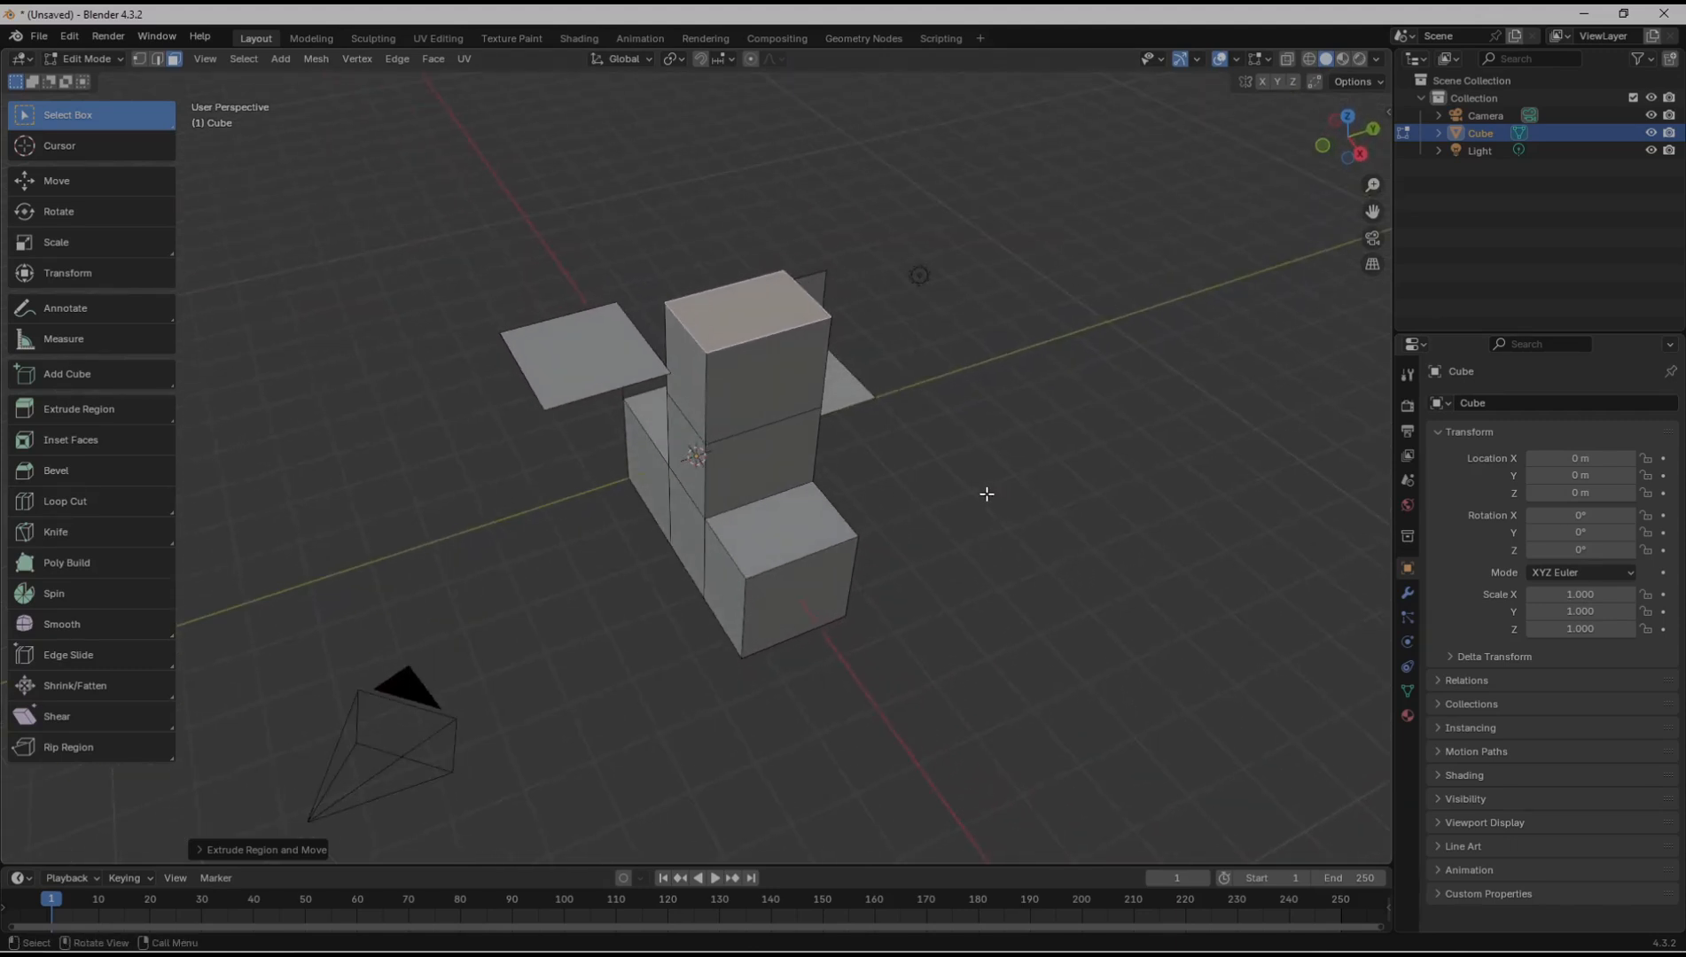
Step: Select the tower's lower-level side face that lies flush with the long side of the base
click(101, 412)
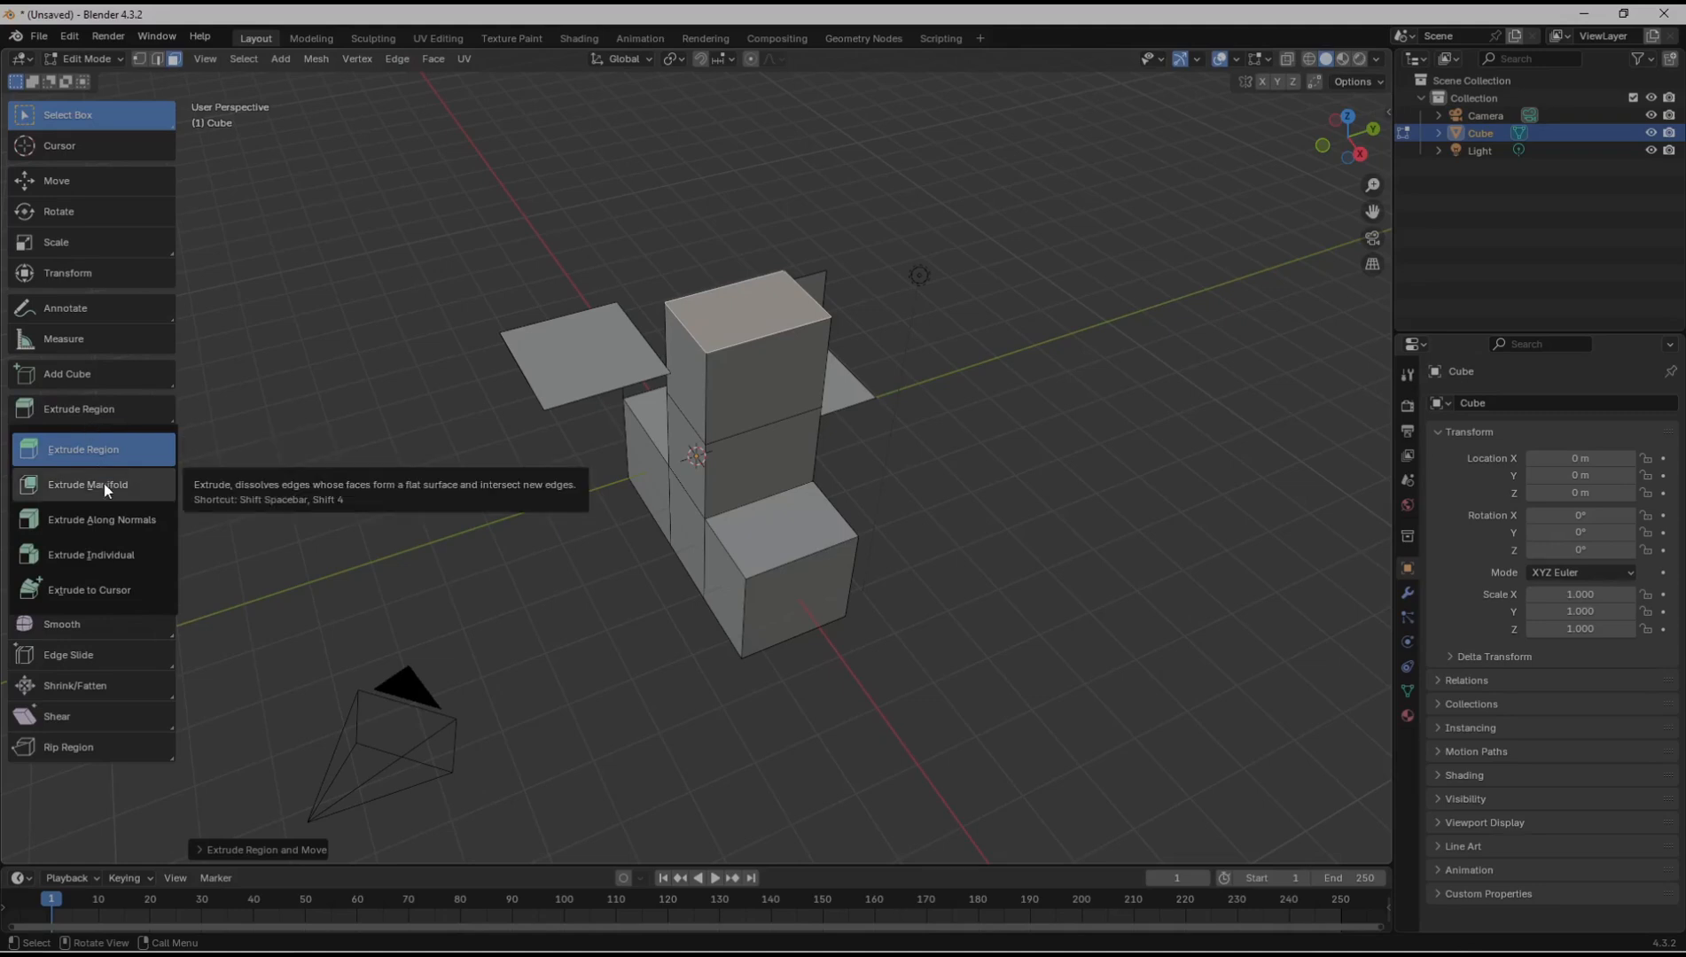
mouse_move(984, 413)
middle_down()
mouse_move(1042, 372)
mouse_move(981, 387)
middle_up()
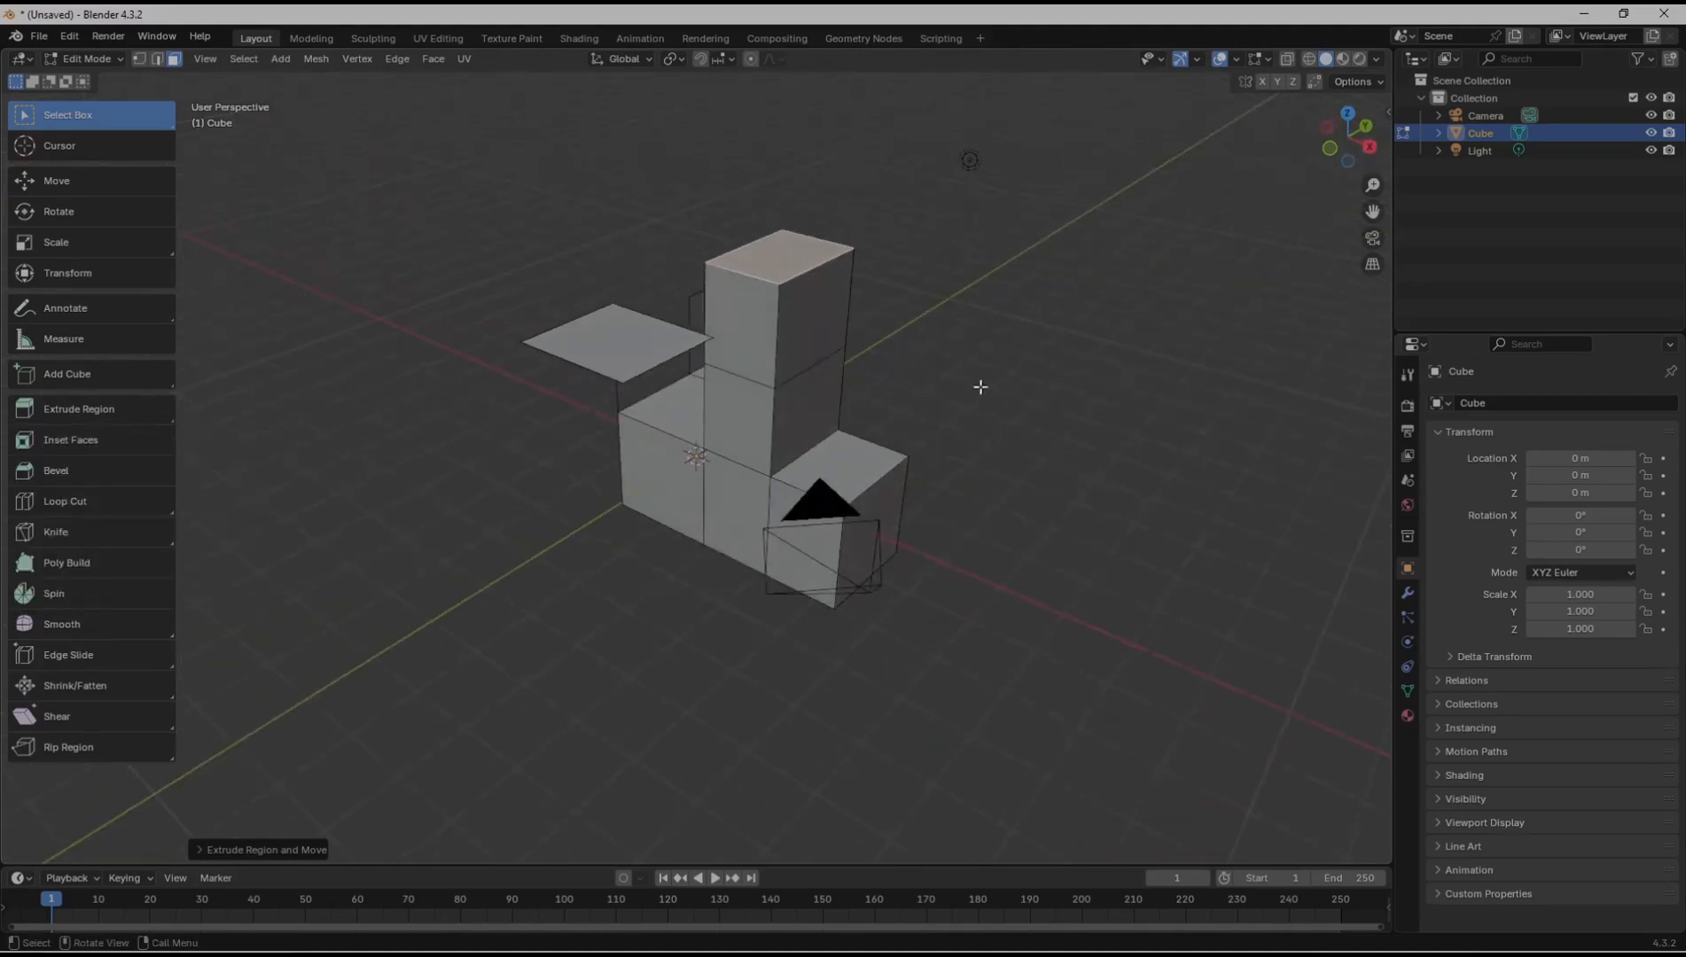
click(812, 411)
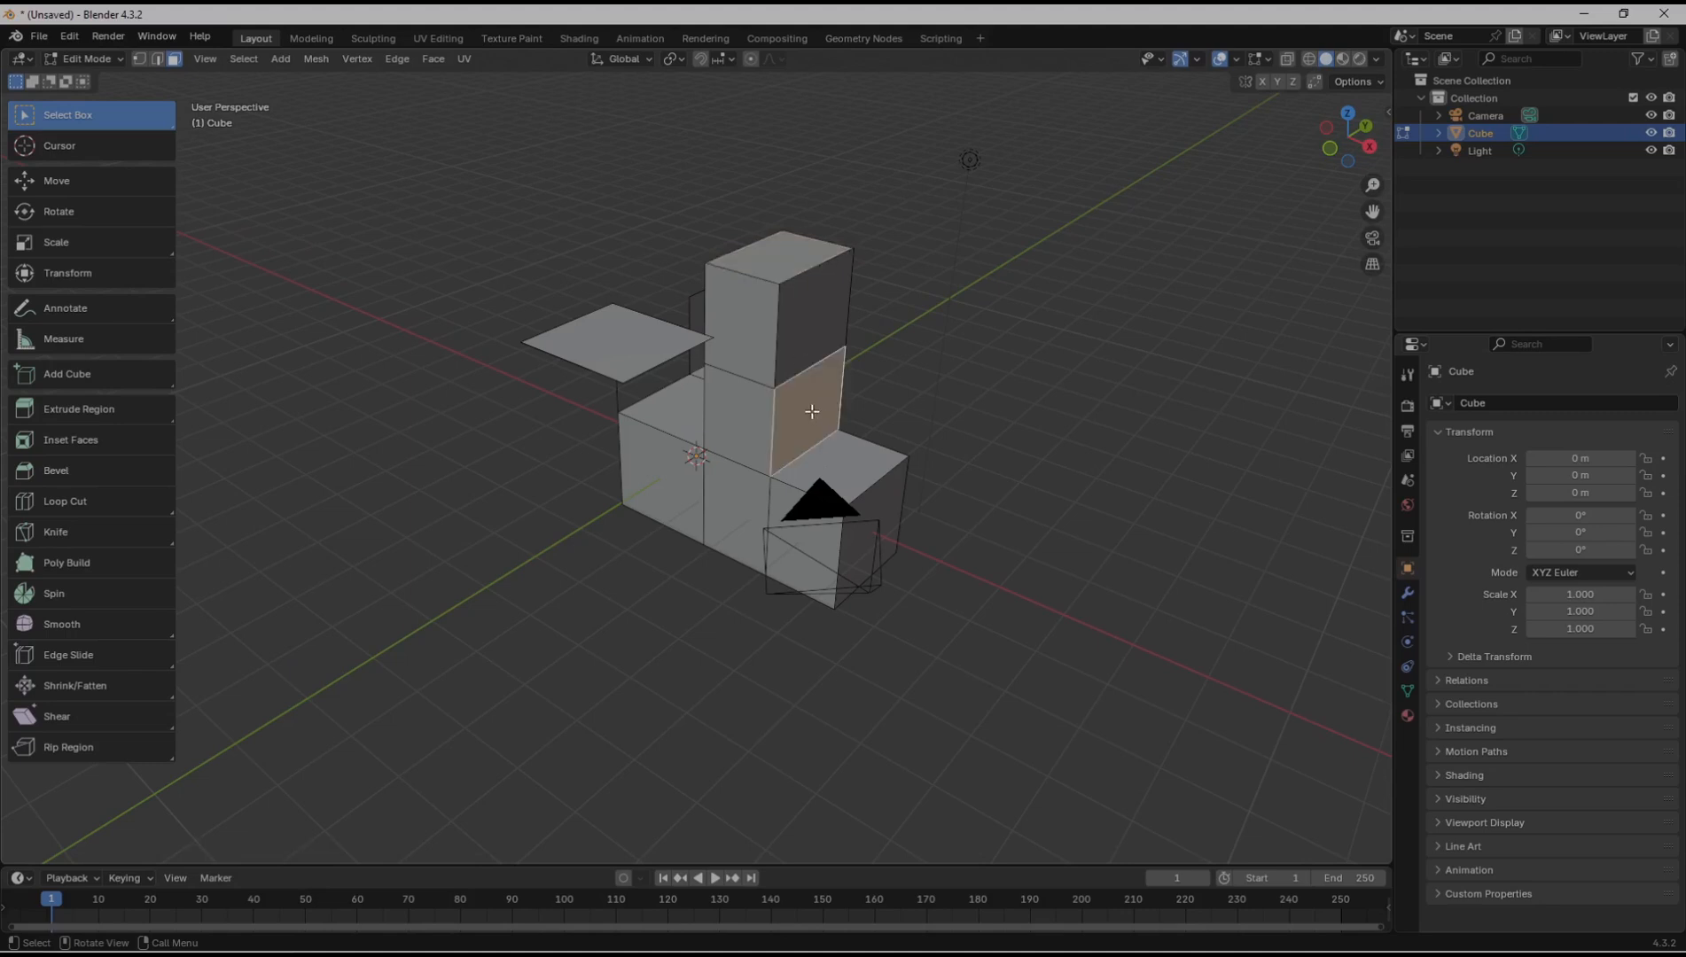
click(728, 443)
middle_drag(1000, 400, 963, 403)
scroll(724, 435, up, 2)
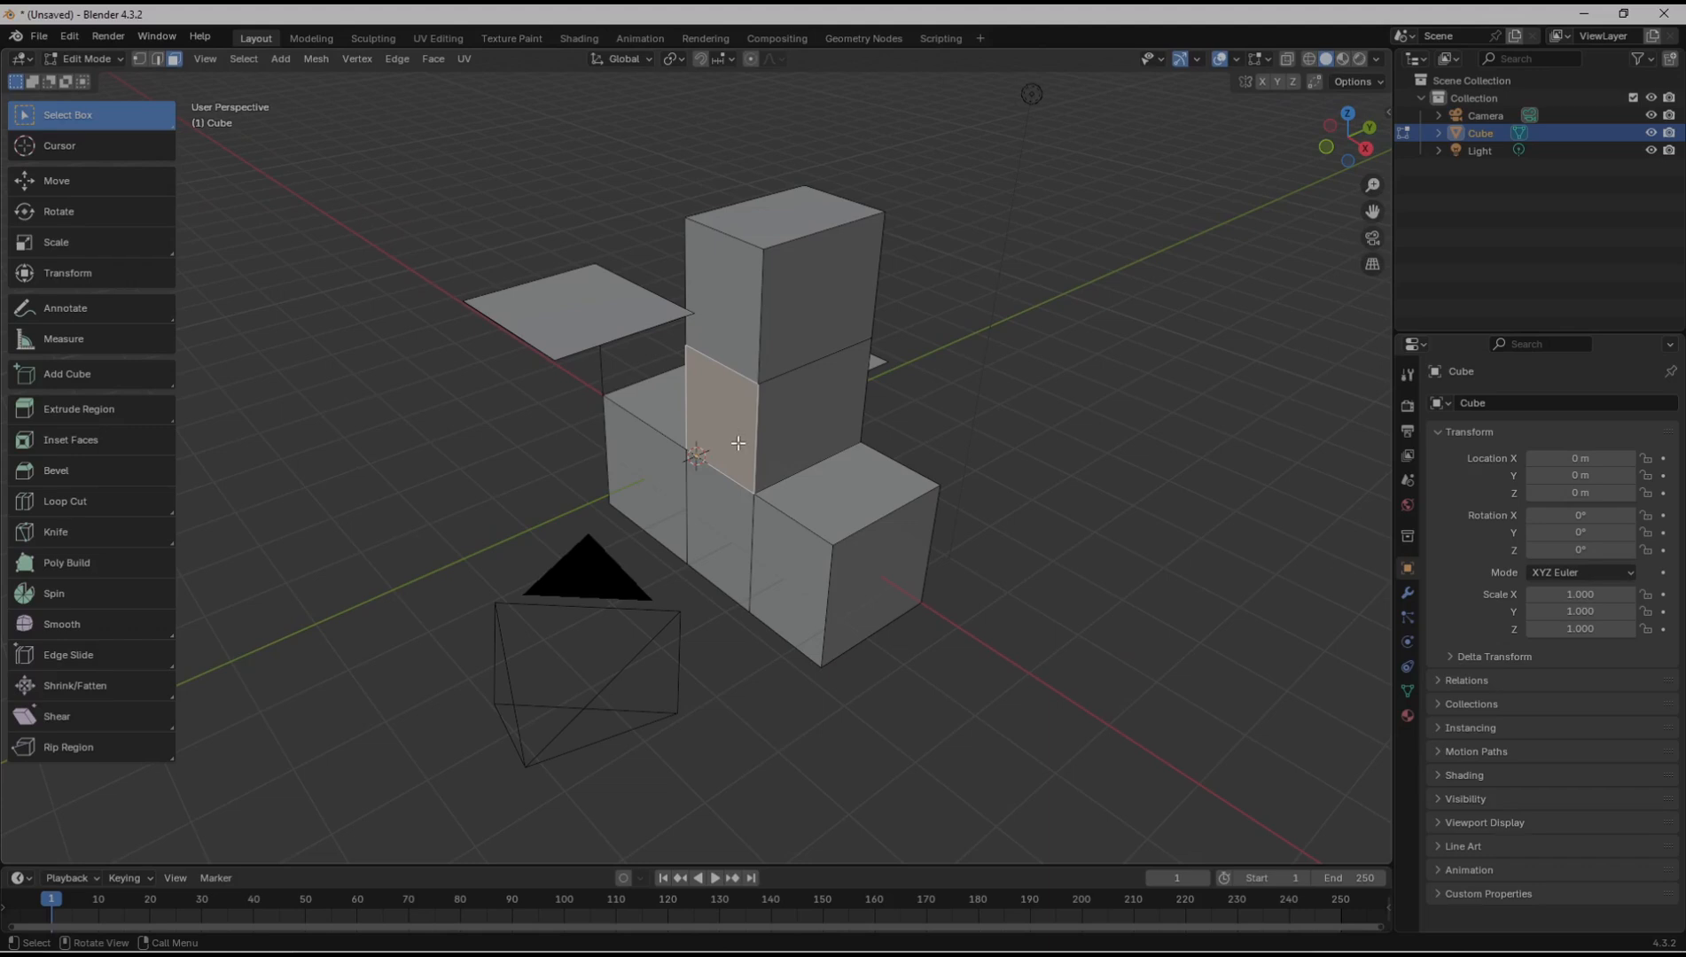
Step: Try to extrude the selected tower face inward about 0.64 m, inspect the recess from several angles, and undo the extrusion
key(e)
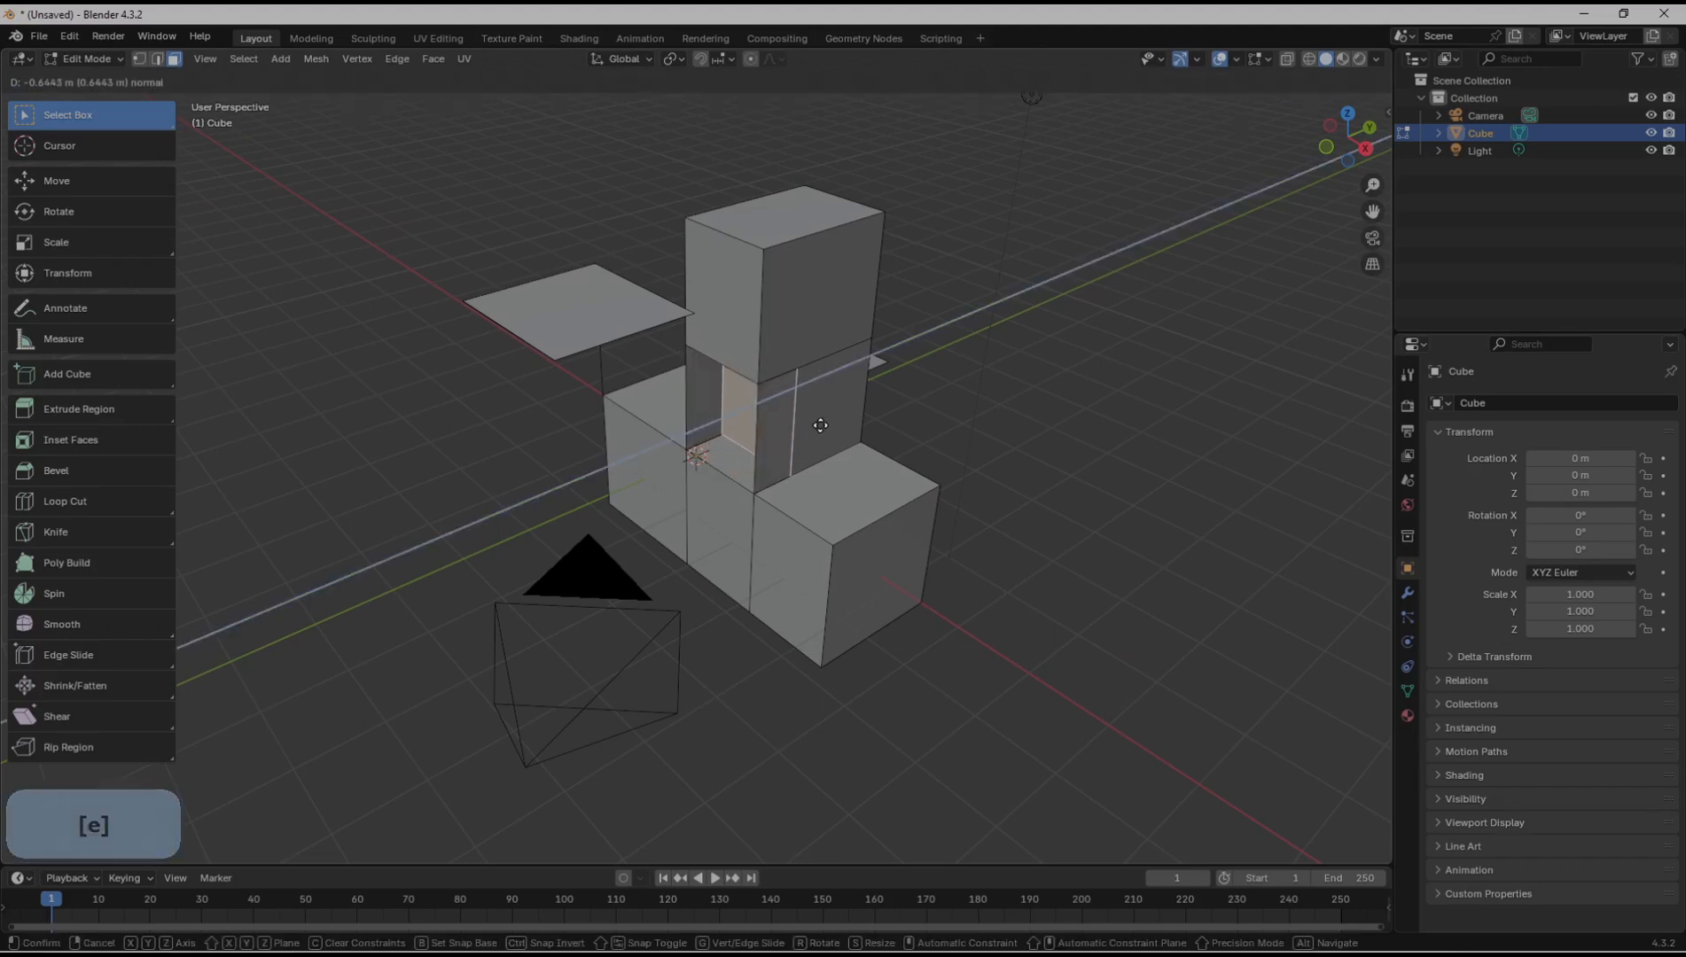
click(820, 425)
scroll(718, 390, up, 4)
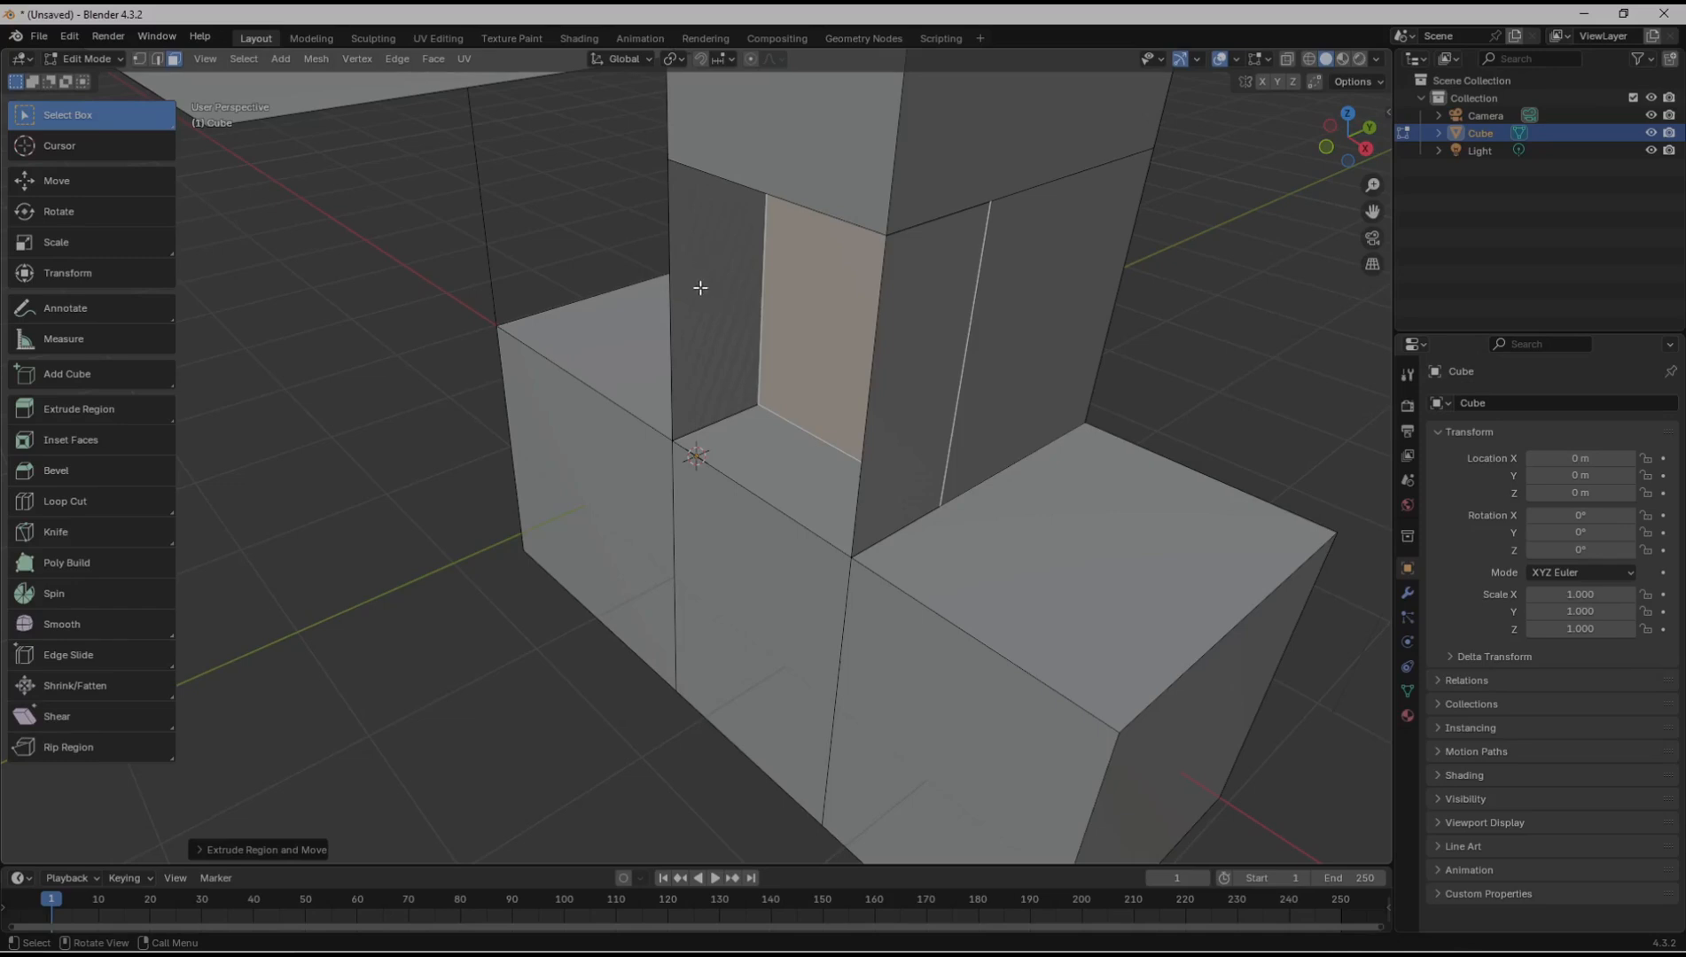
middle_drag(692, 307, 831, 308)
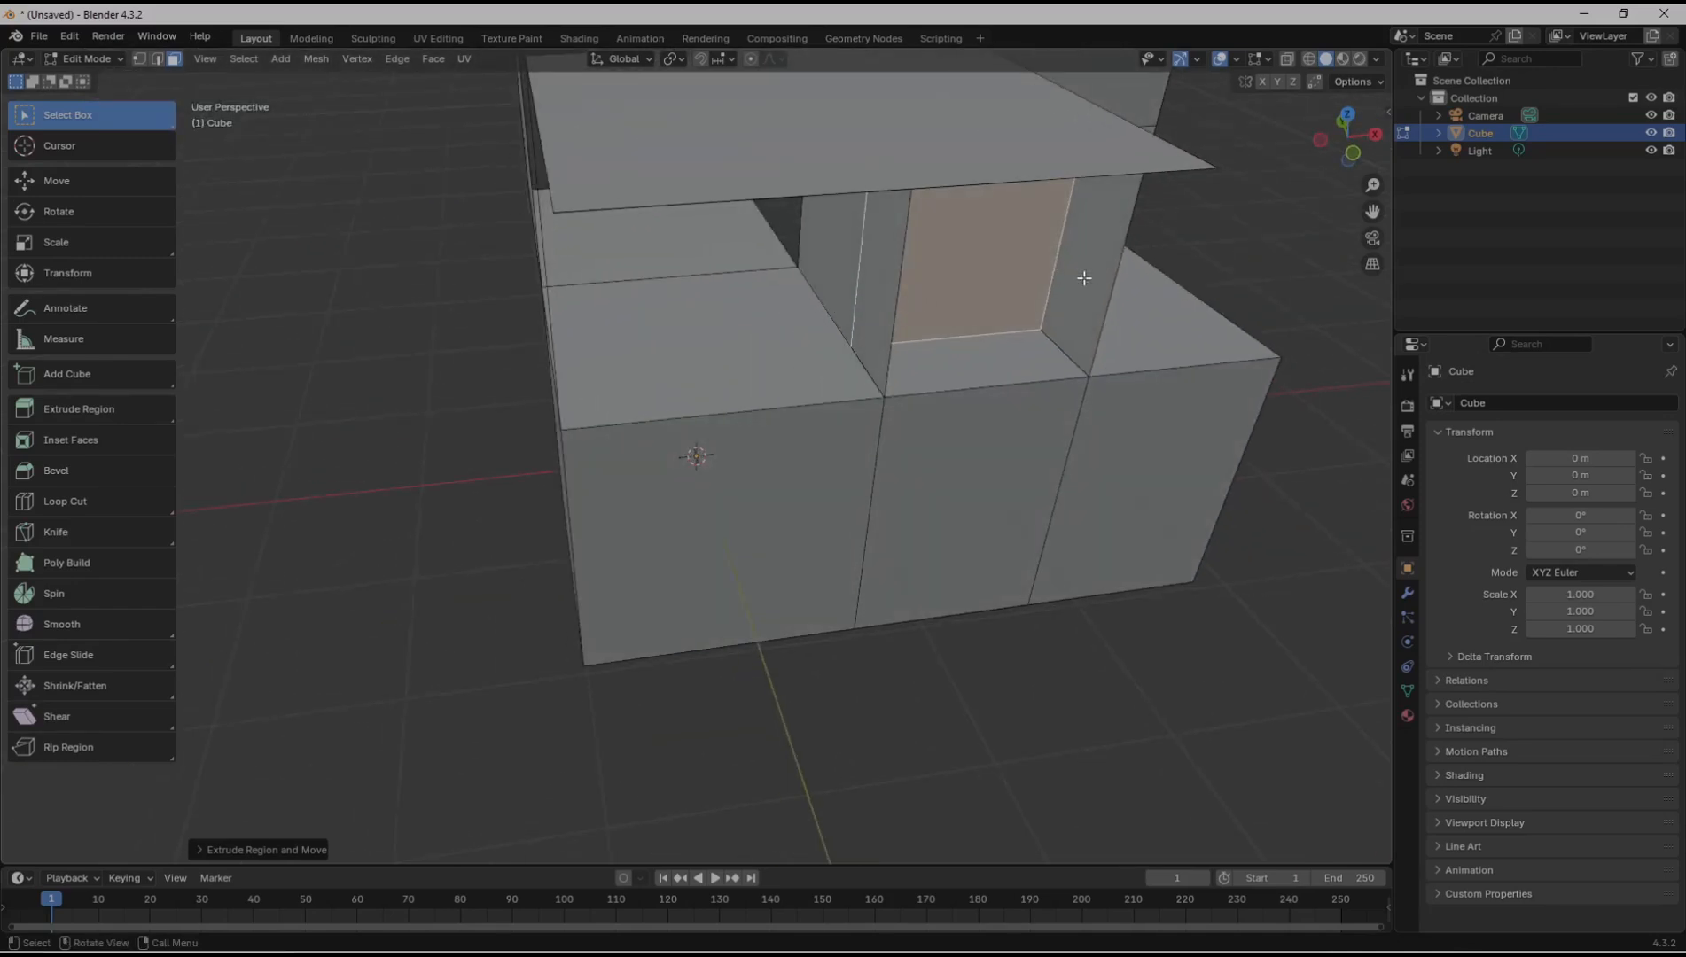
middle_drag(1083, 278, 814, 337)
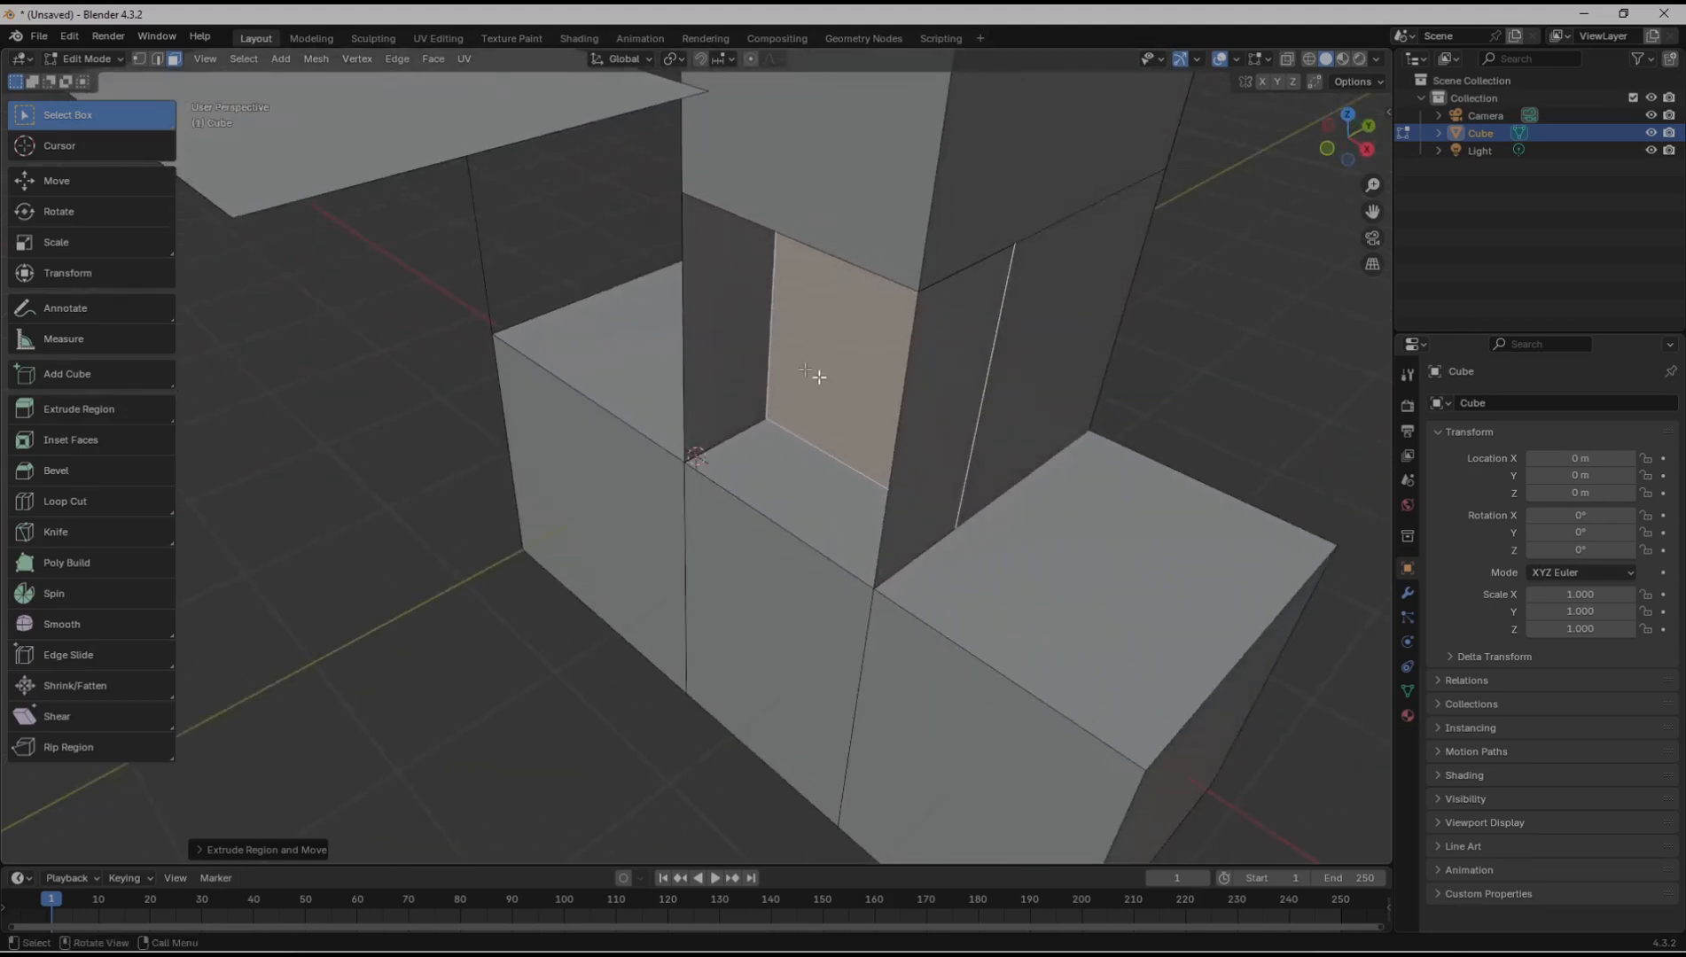
scroll(748, 452, down, 2)
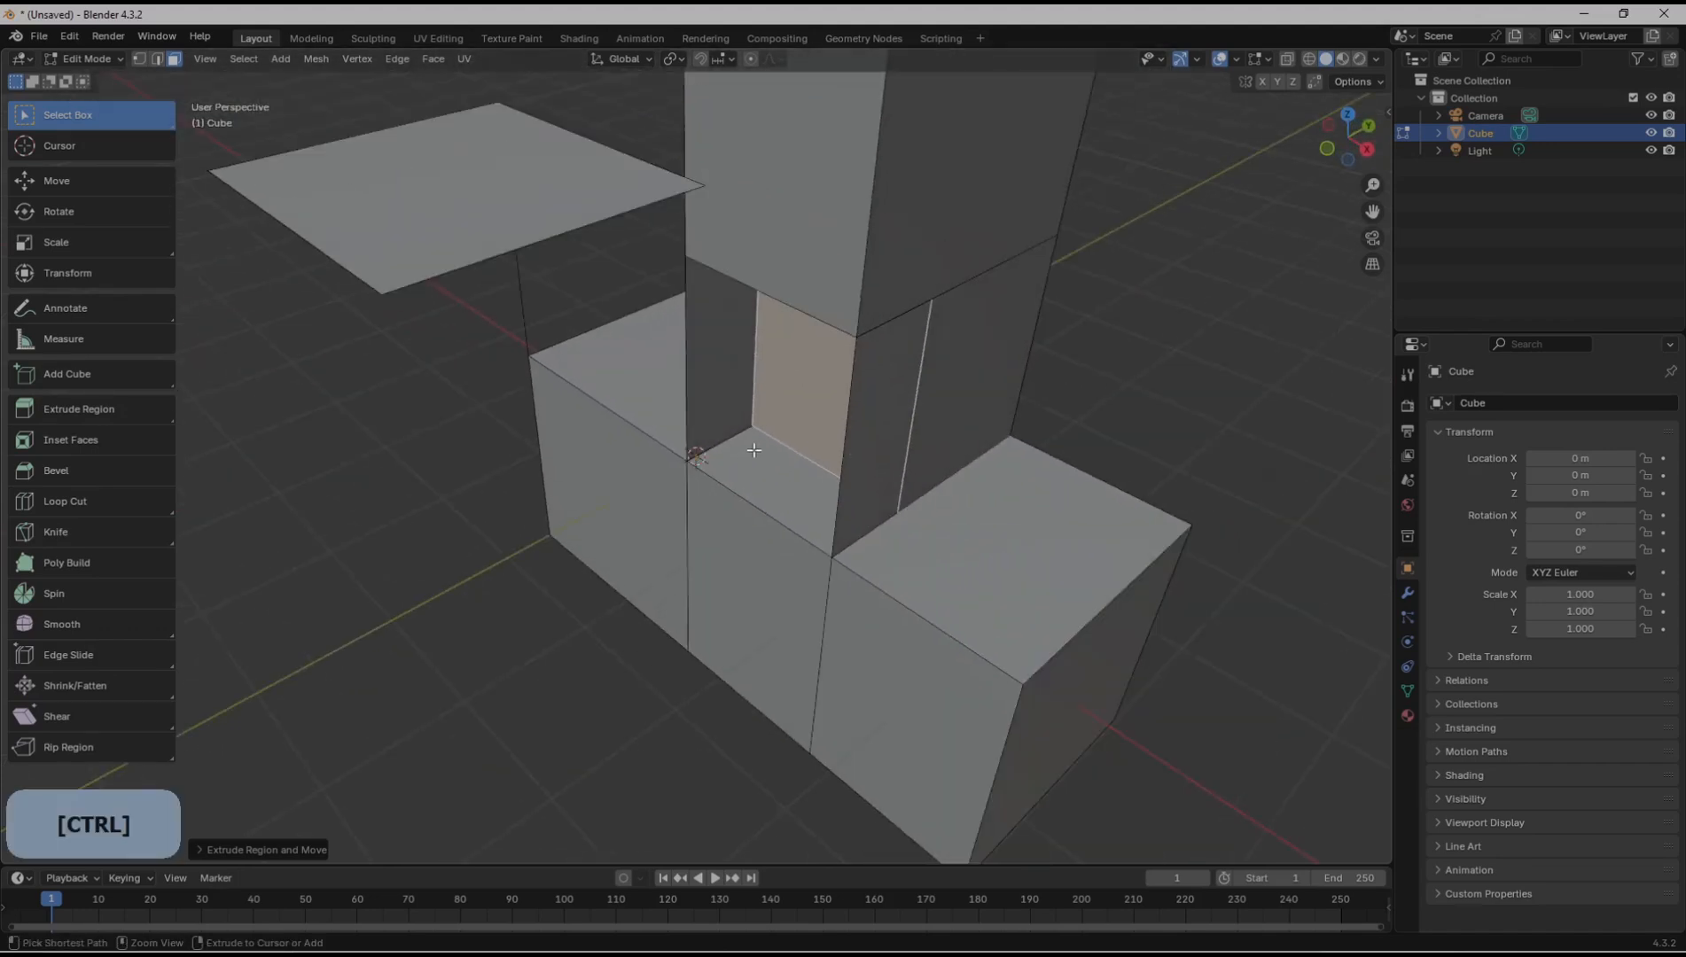
key(ctrl+z)
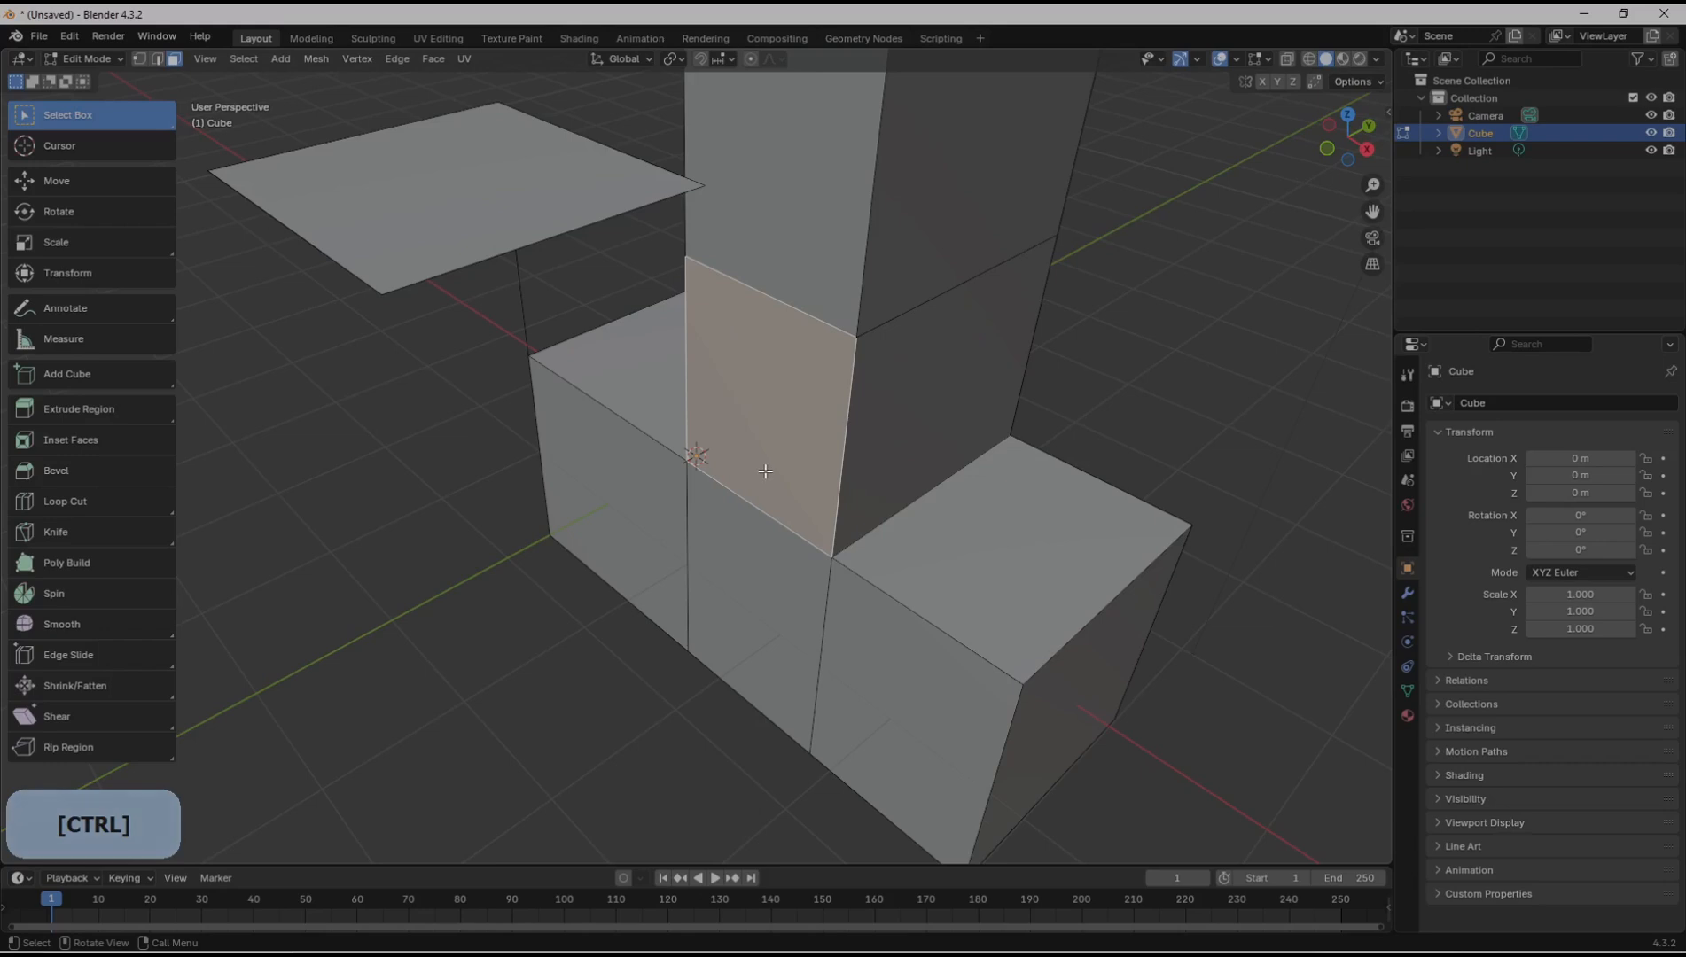
Step: Push the selected tower face inward with the Extrude Manifold tool to cut away part of the tower's lower level
click(122, 415)
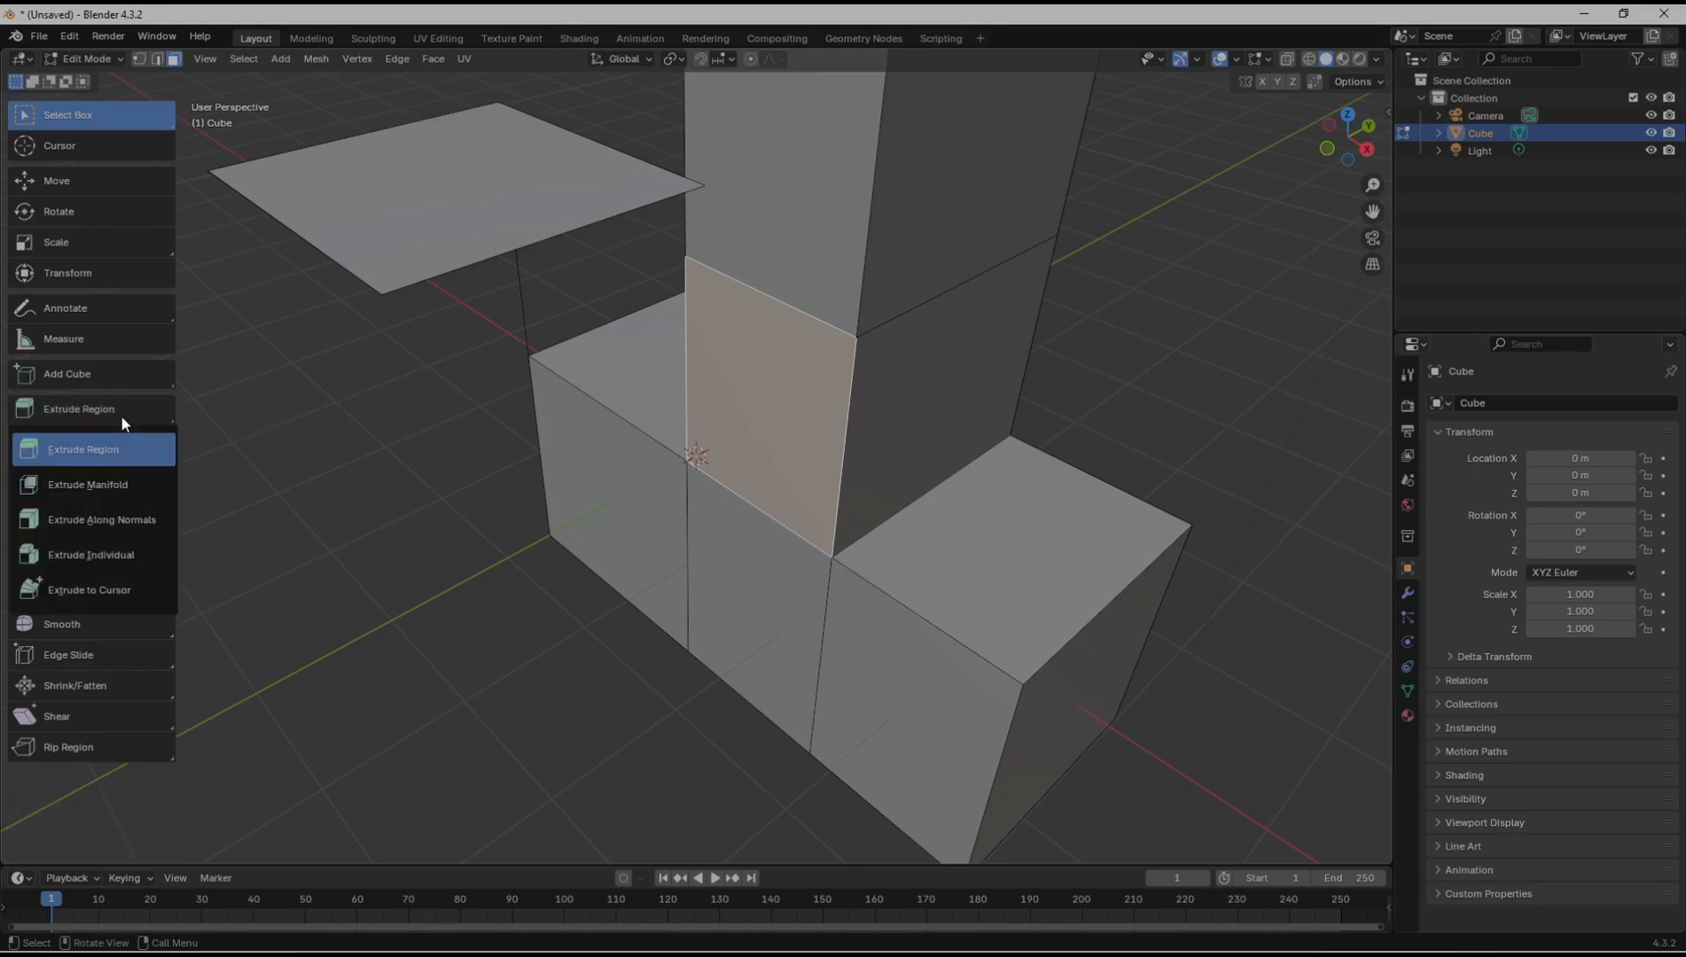
click(108, 483)
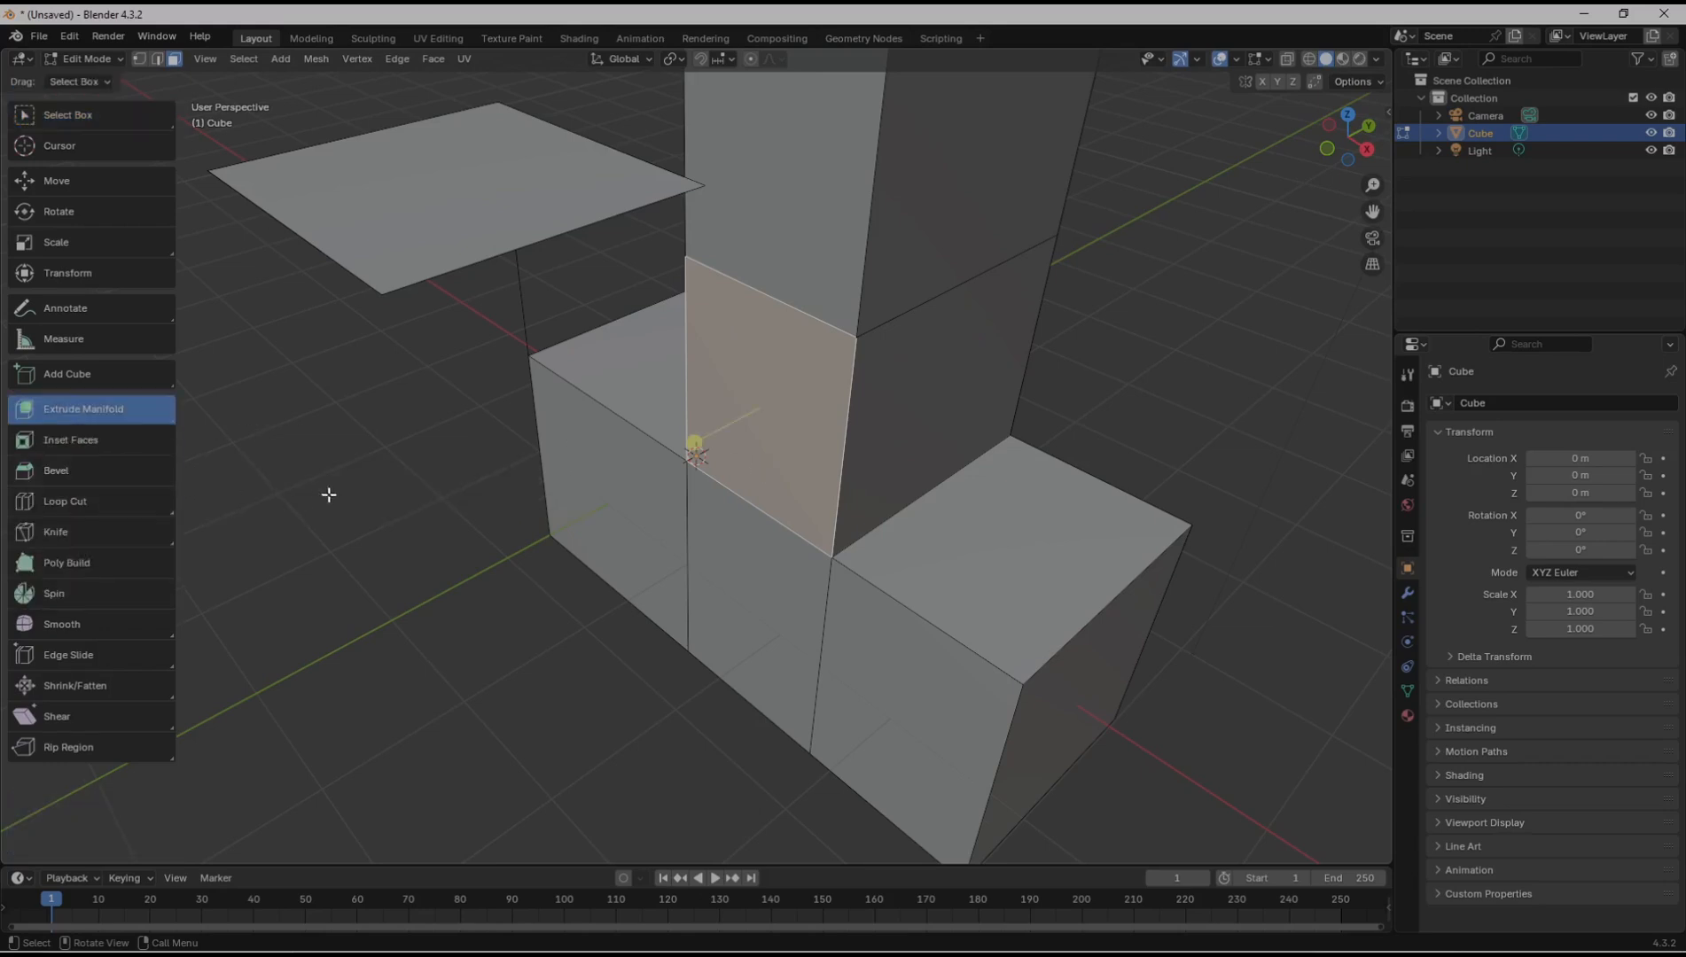
drag(692, 445, 806, 406)
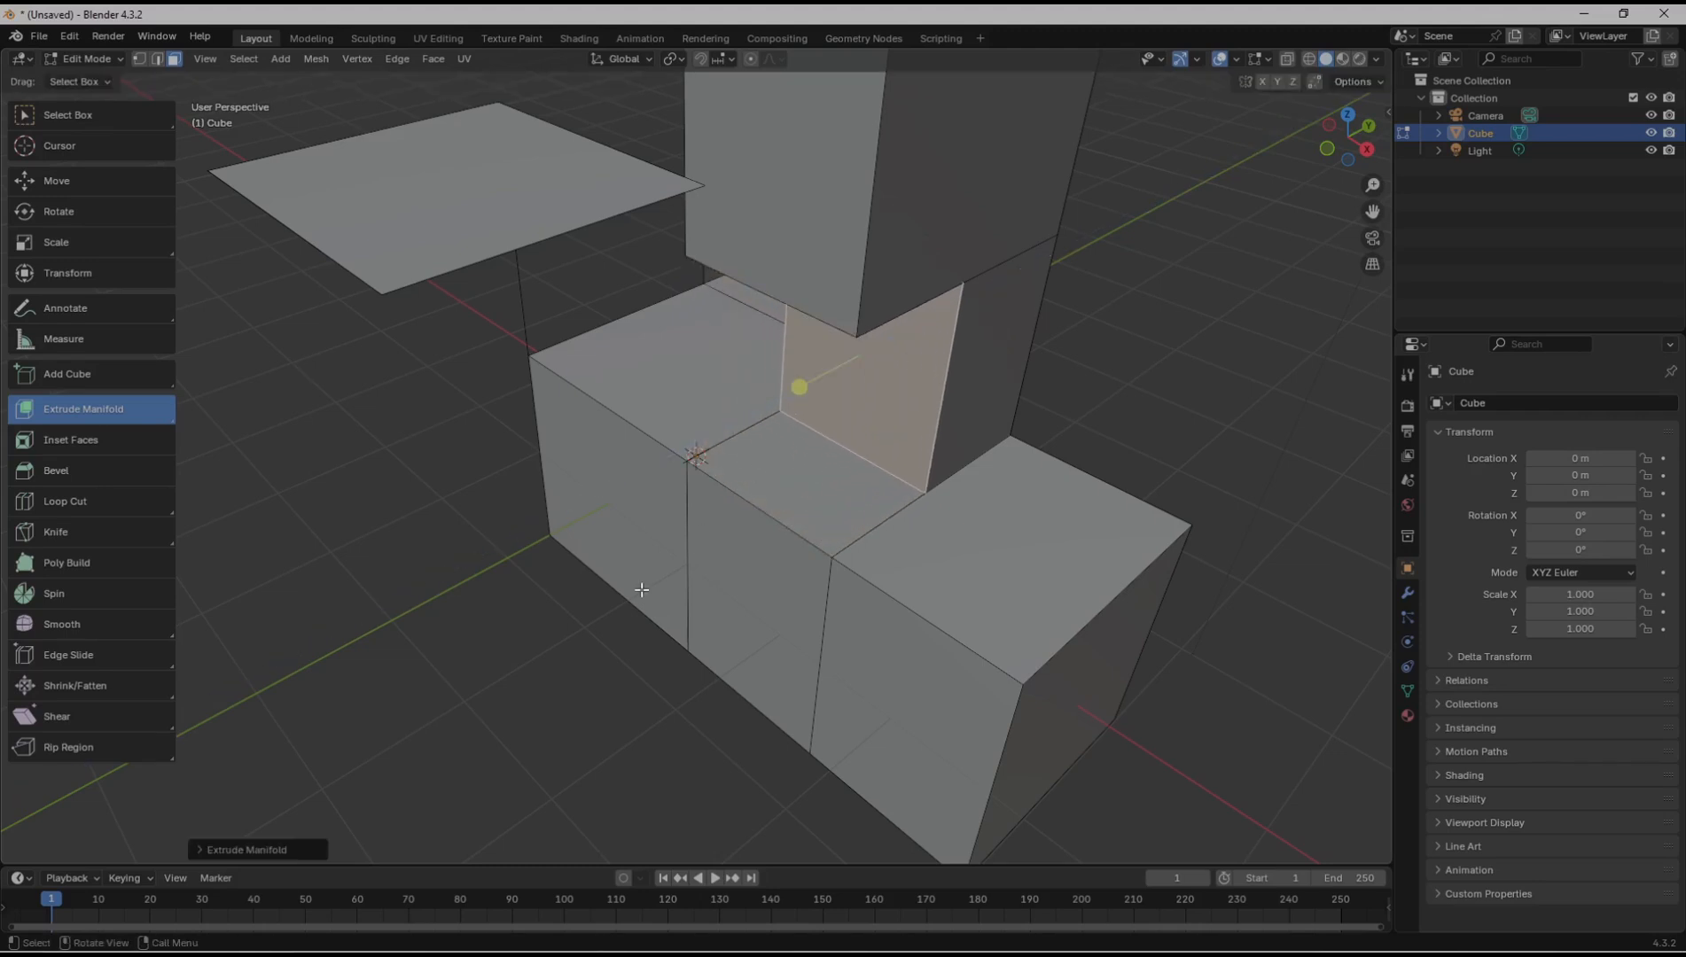
scroll(848, 415, down, 3)
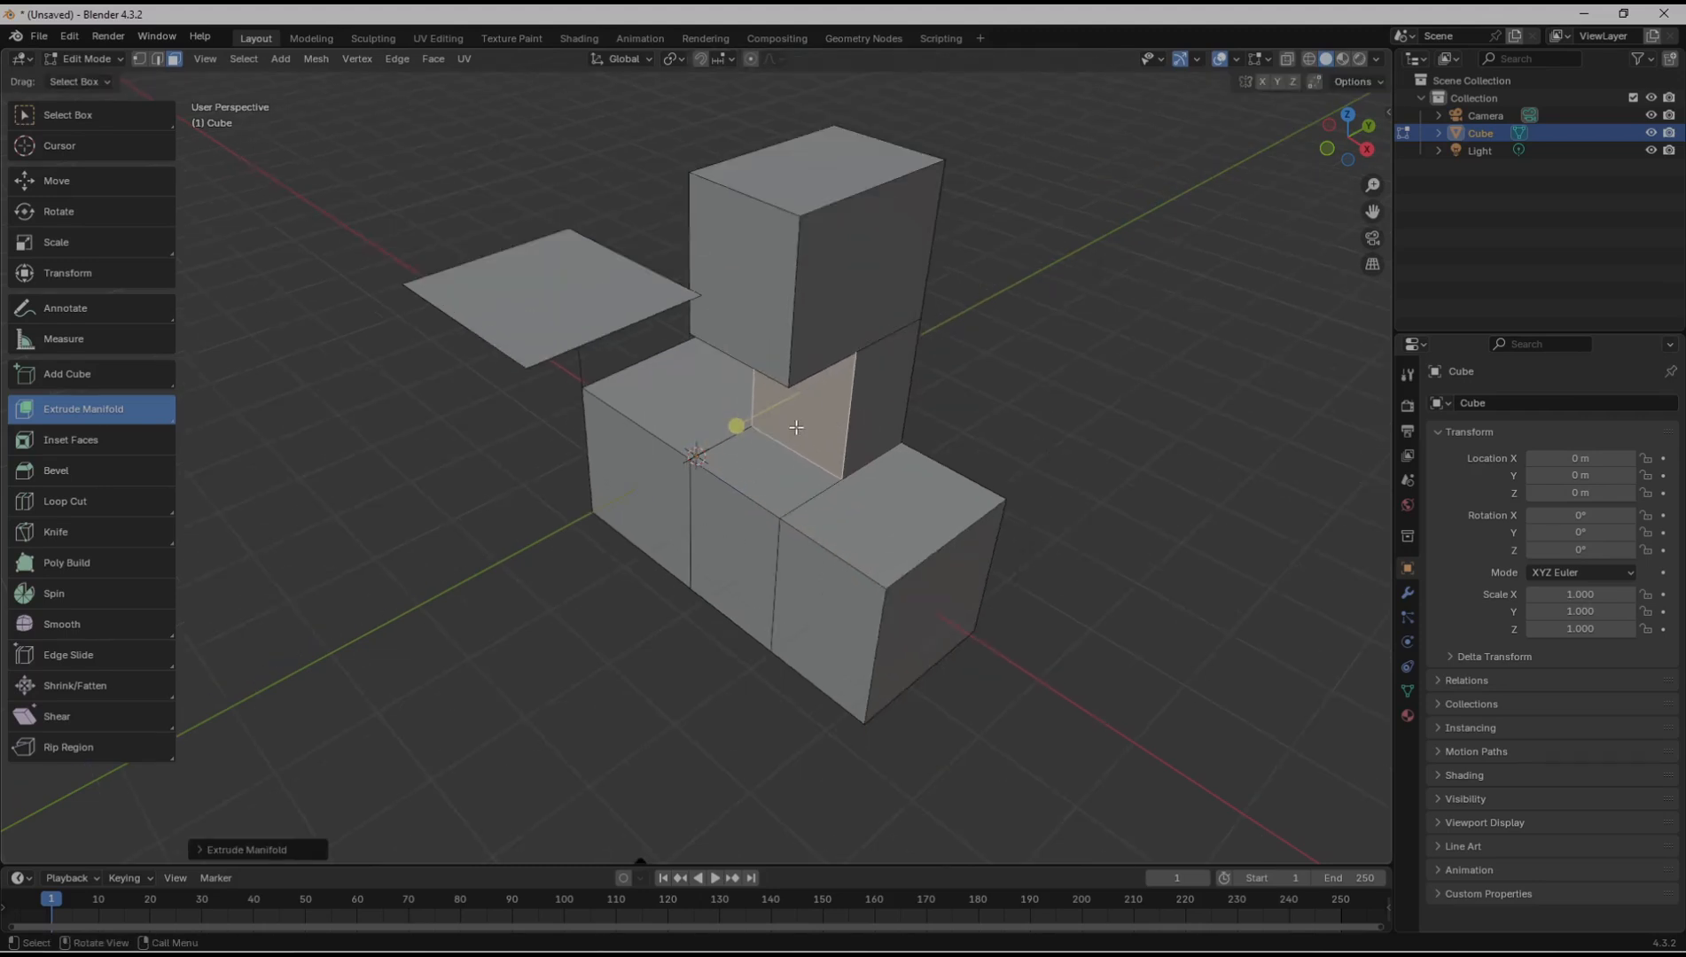
Step: Deselect the tower face and select the base's end face together with the adjoining long-side face of the same end segment
click(1081, 404)
click(92, 413)
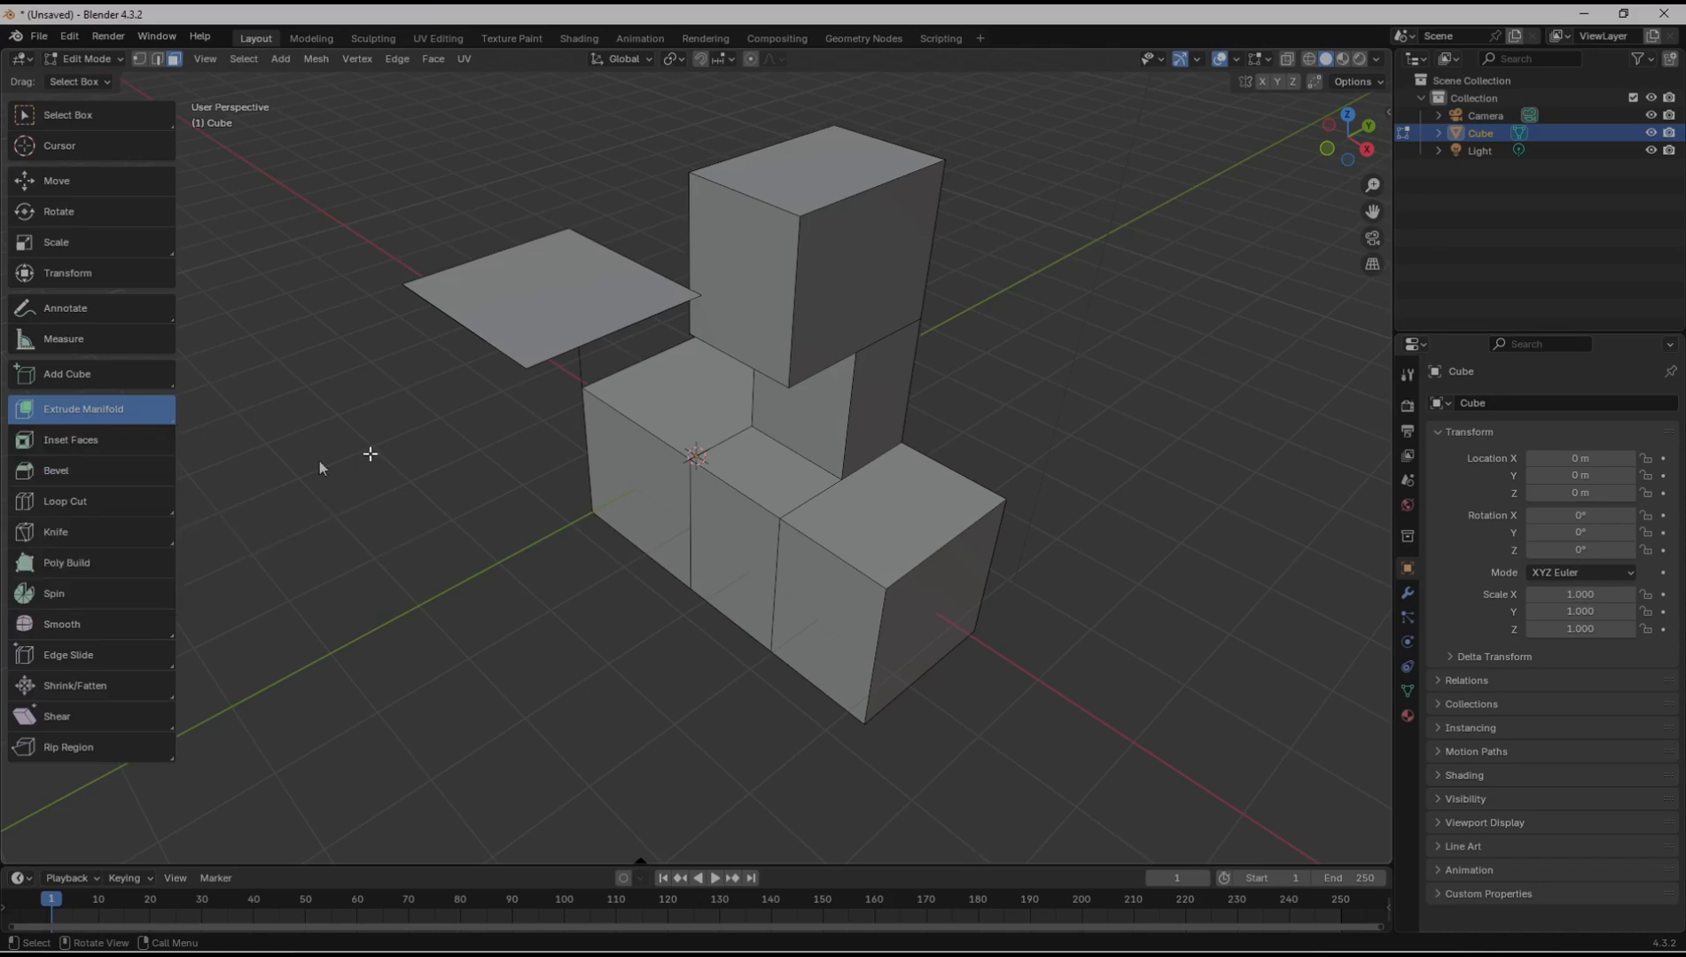
middle_drag(975, 410, 939, 537)
click(902, 551)
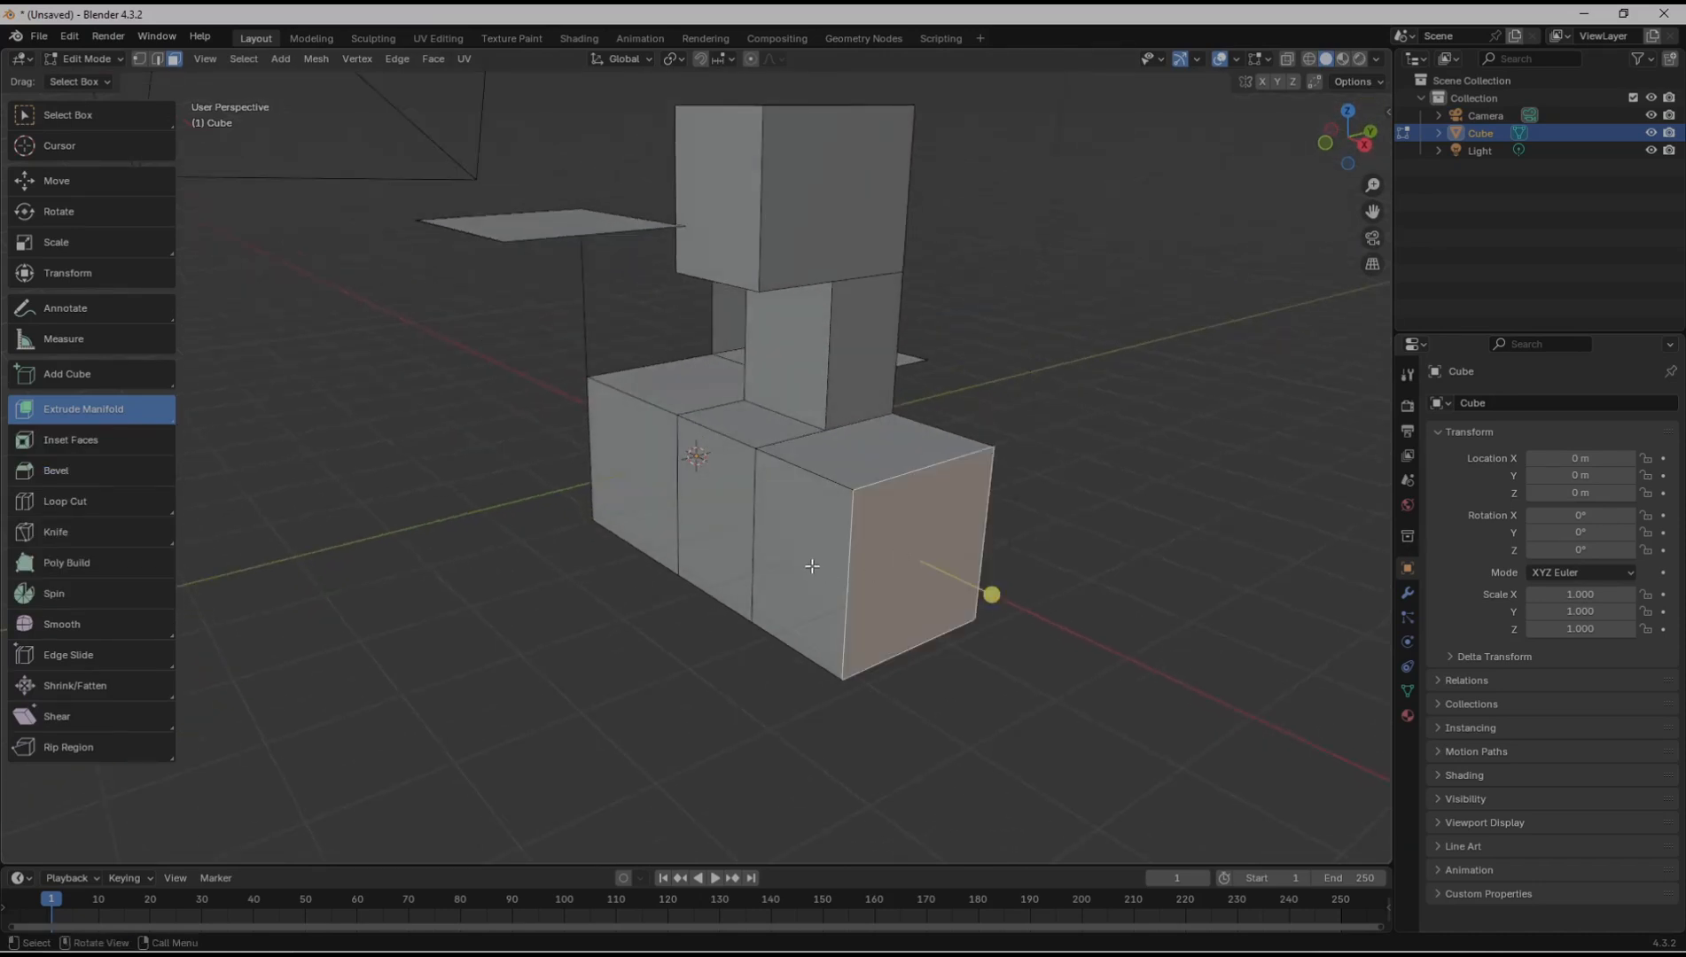
key(shift)
ctrl+click(809, 564)
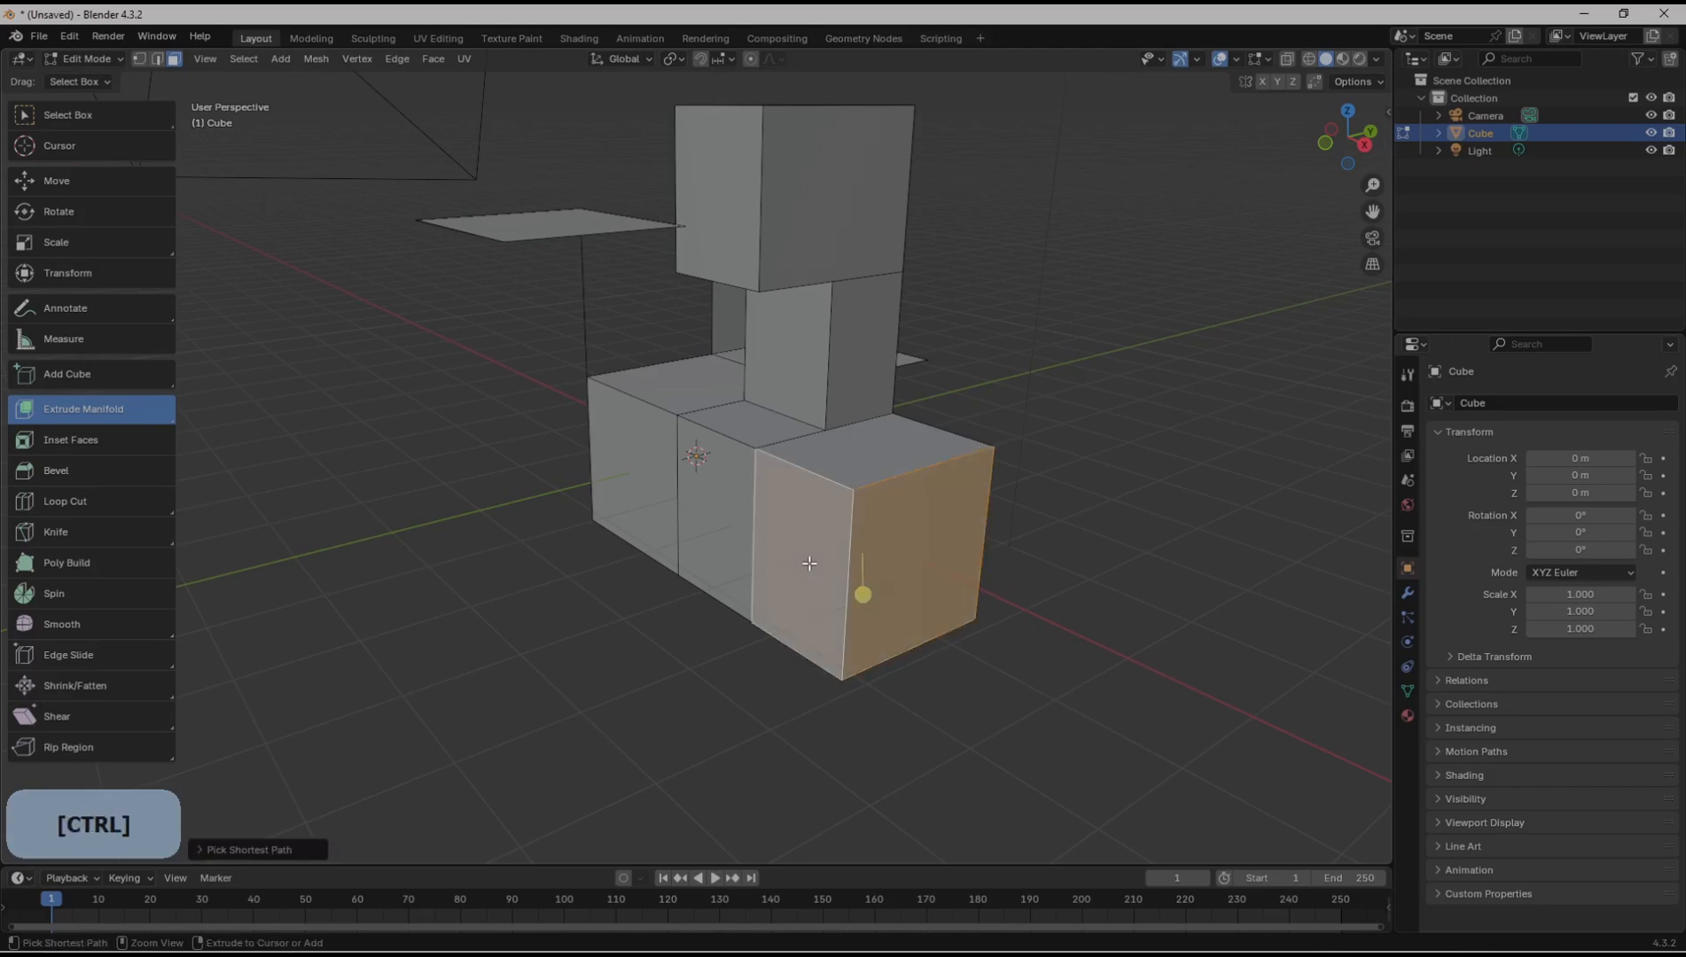
Step: Try extruding the two selected base faces outward with the Extrude Along Normals tool and undo the extrusion
click(109, 406)
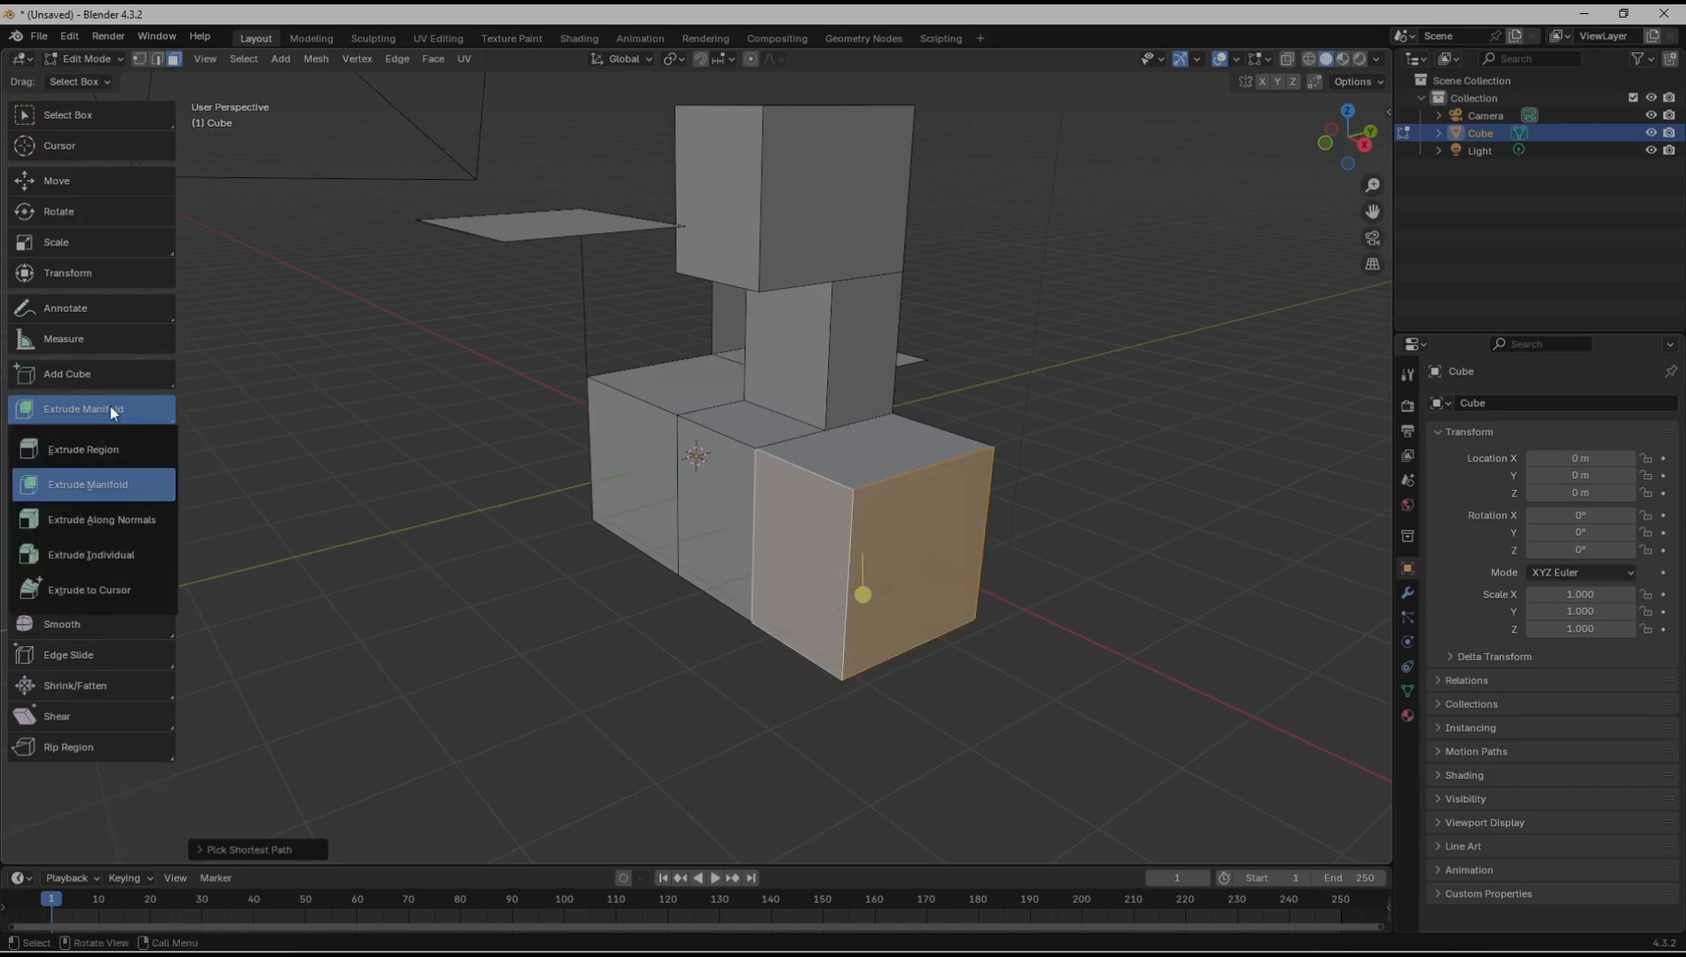
click(109, 515)
drag(865, 596, 883, 541)
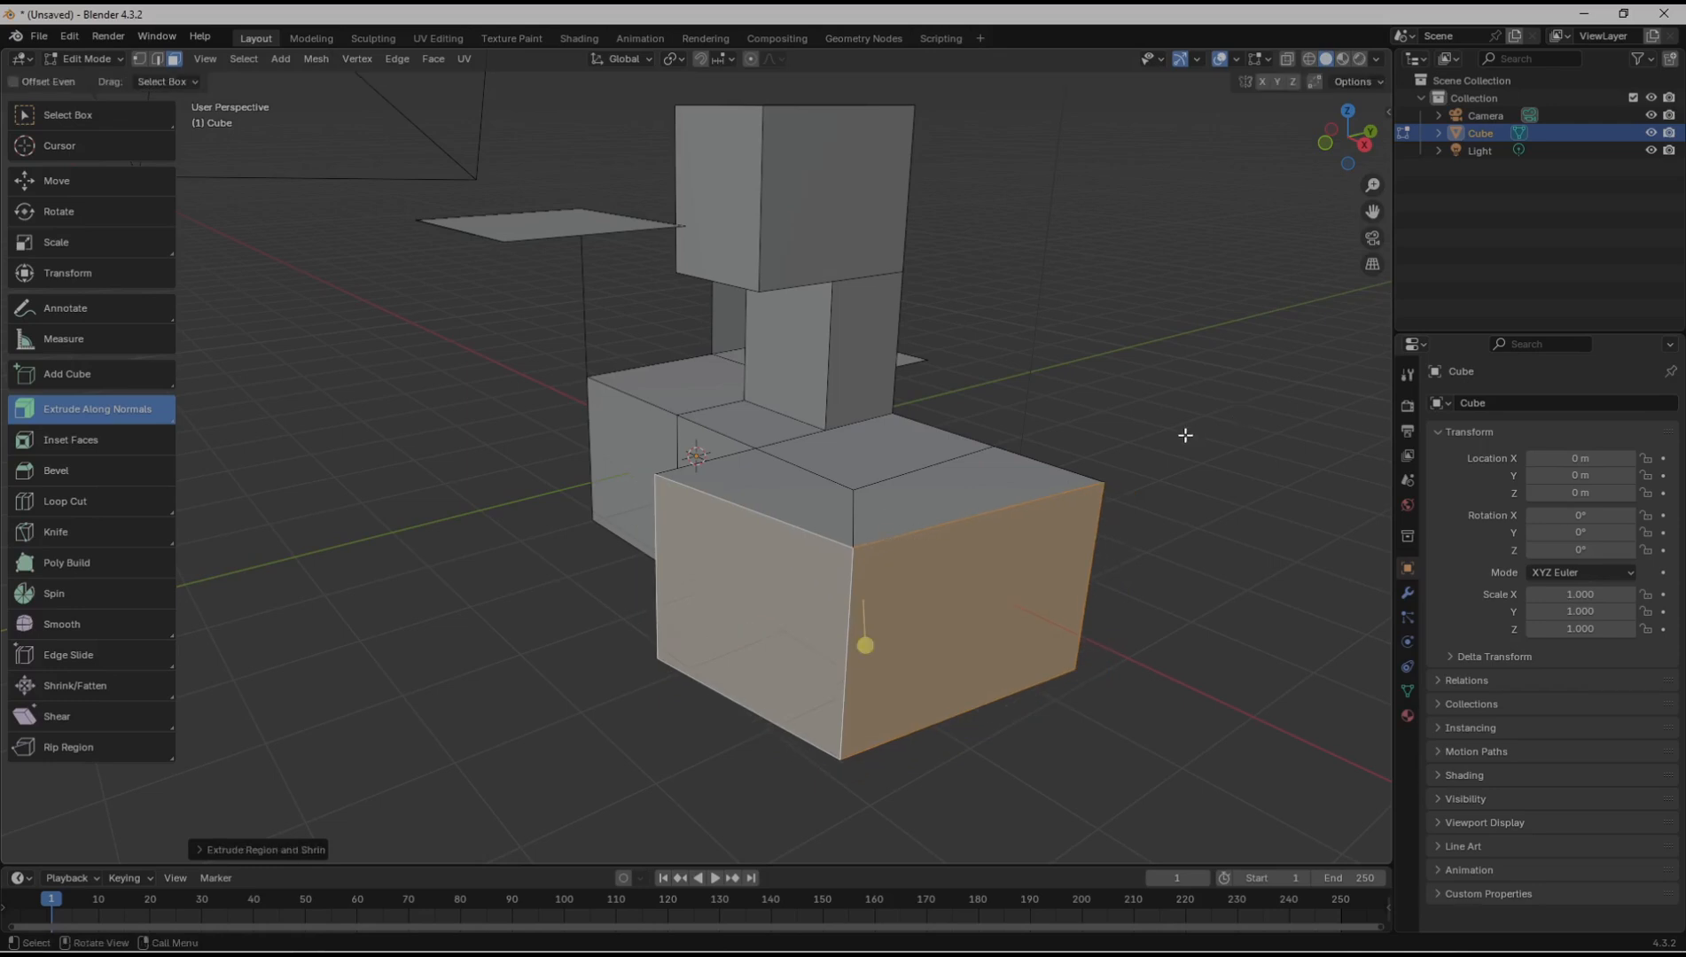
key(Escape)
key(ctrl+z)
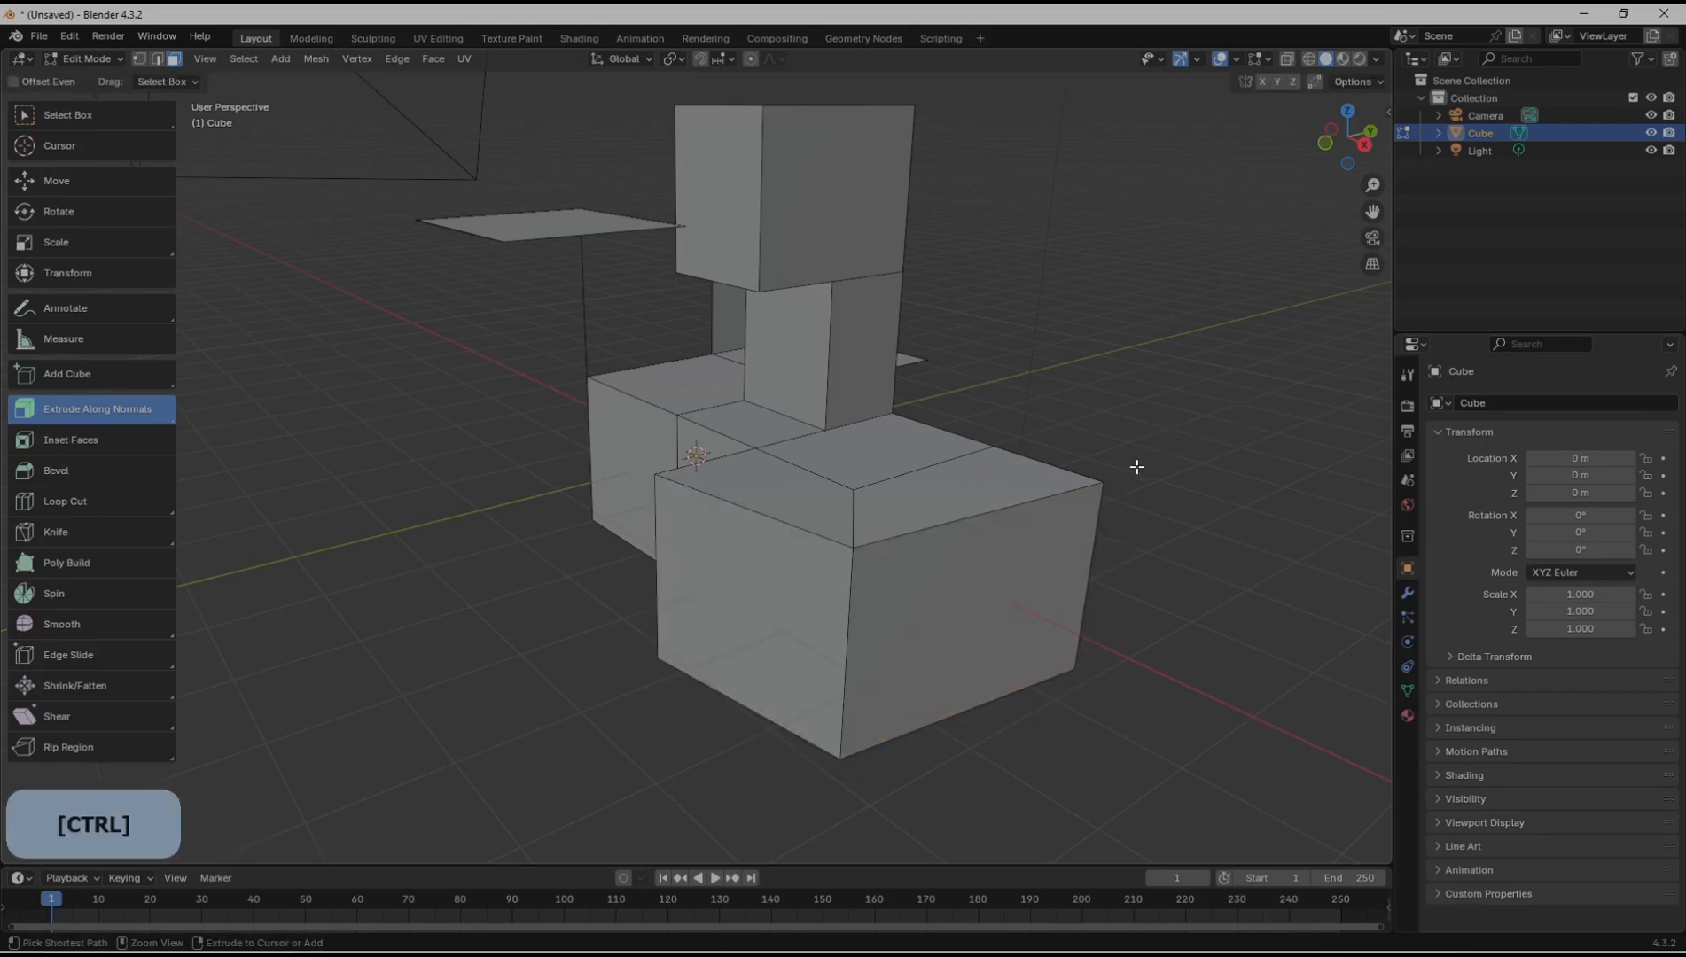
Step: Extrude the two selected base faces outward as separate blocks with the Extrude Individual tool, and clear the selection
click(108, 411)
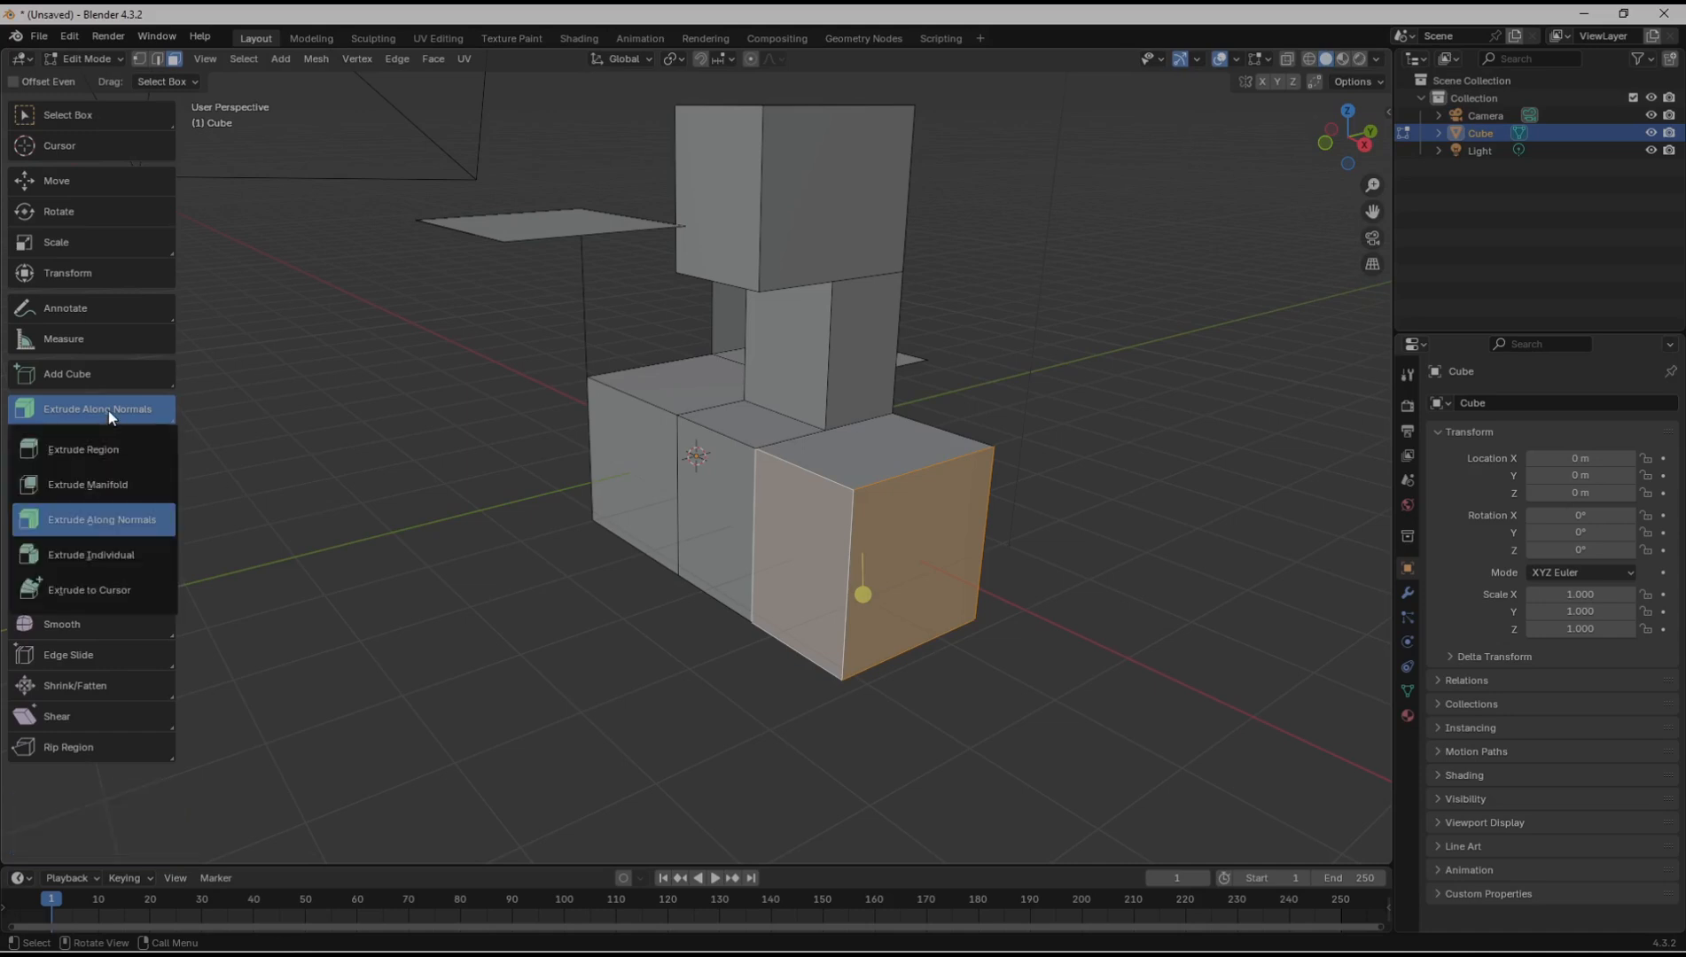
click(118, 554)
drag(864, 592, 872, 537)
click(1137, 413)
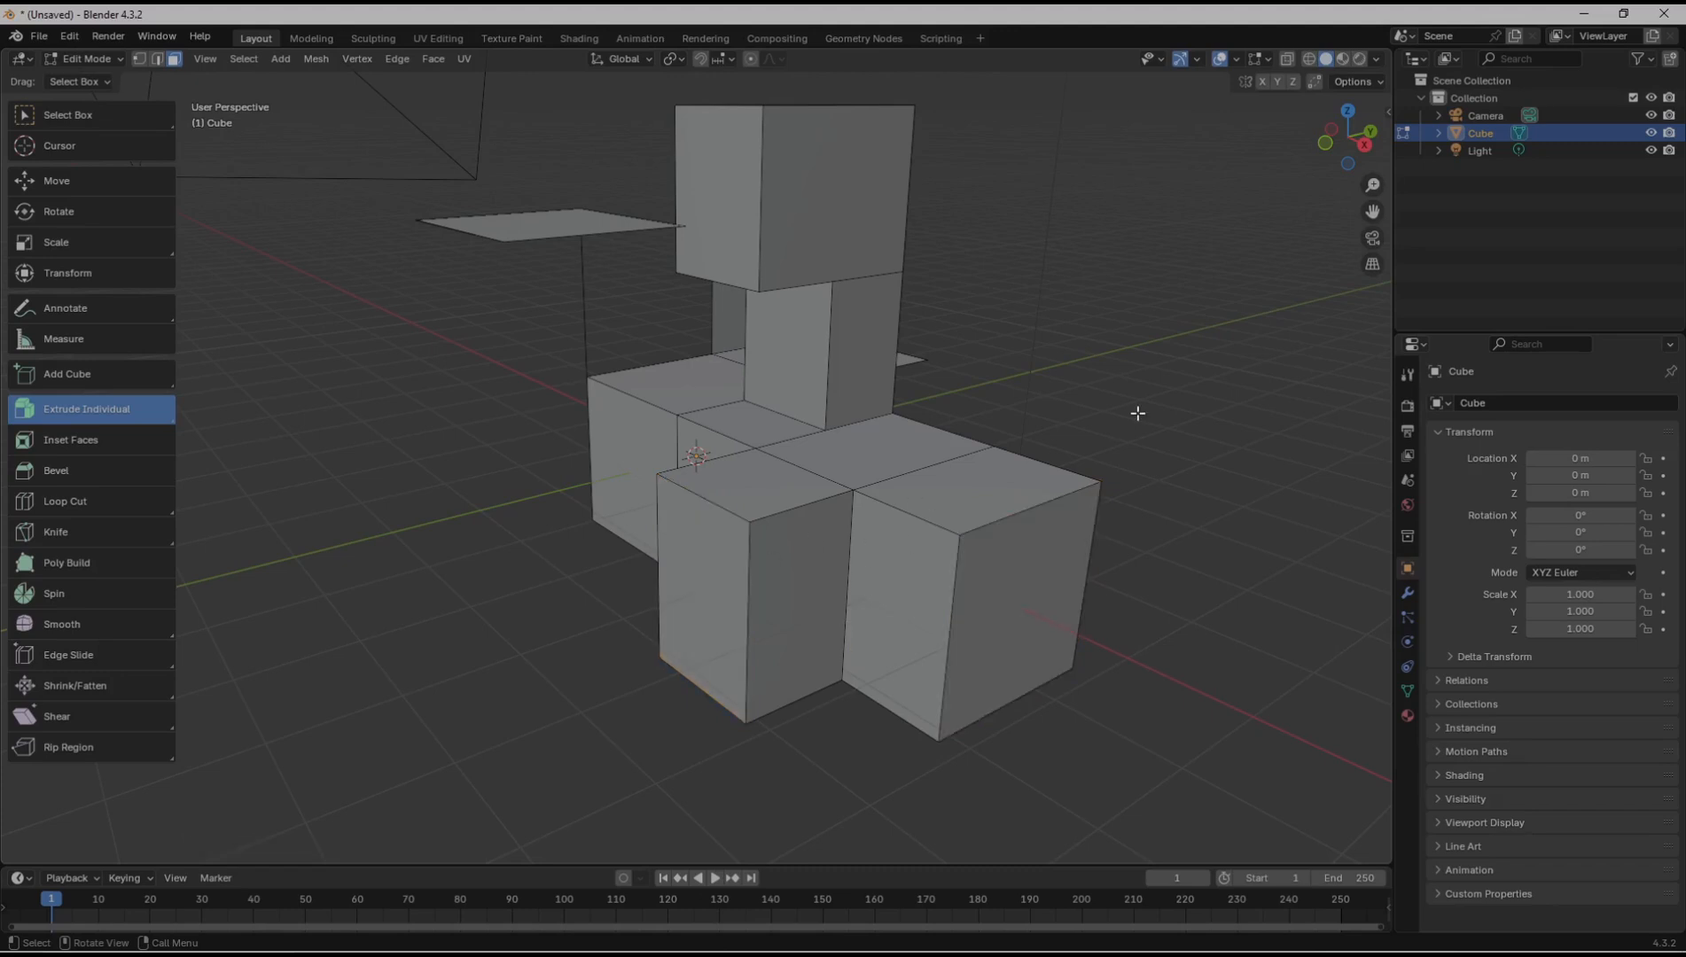
mouse_move(990, 409)
middle_down()
mouse_move(1016, 381)
mouse_move(1019, 404)
middle_up()
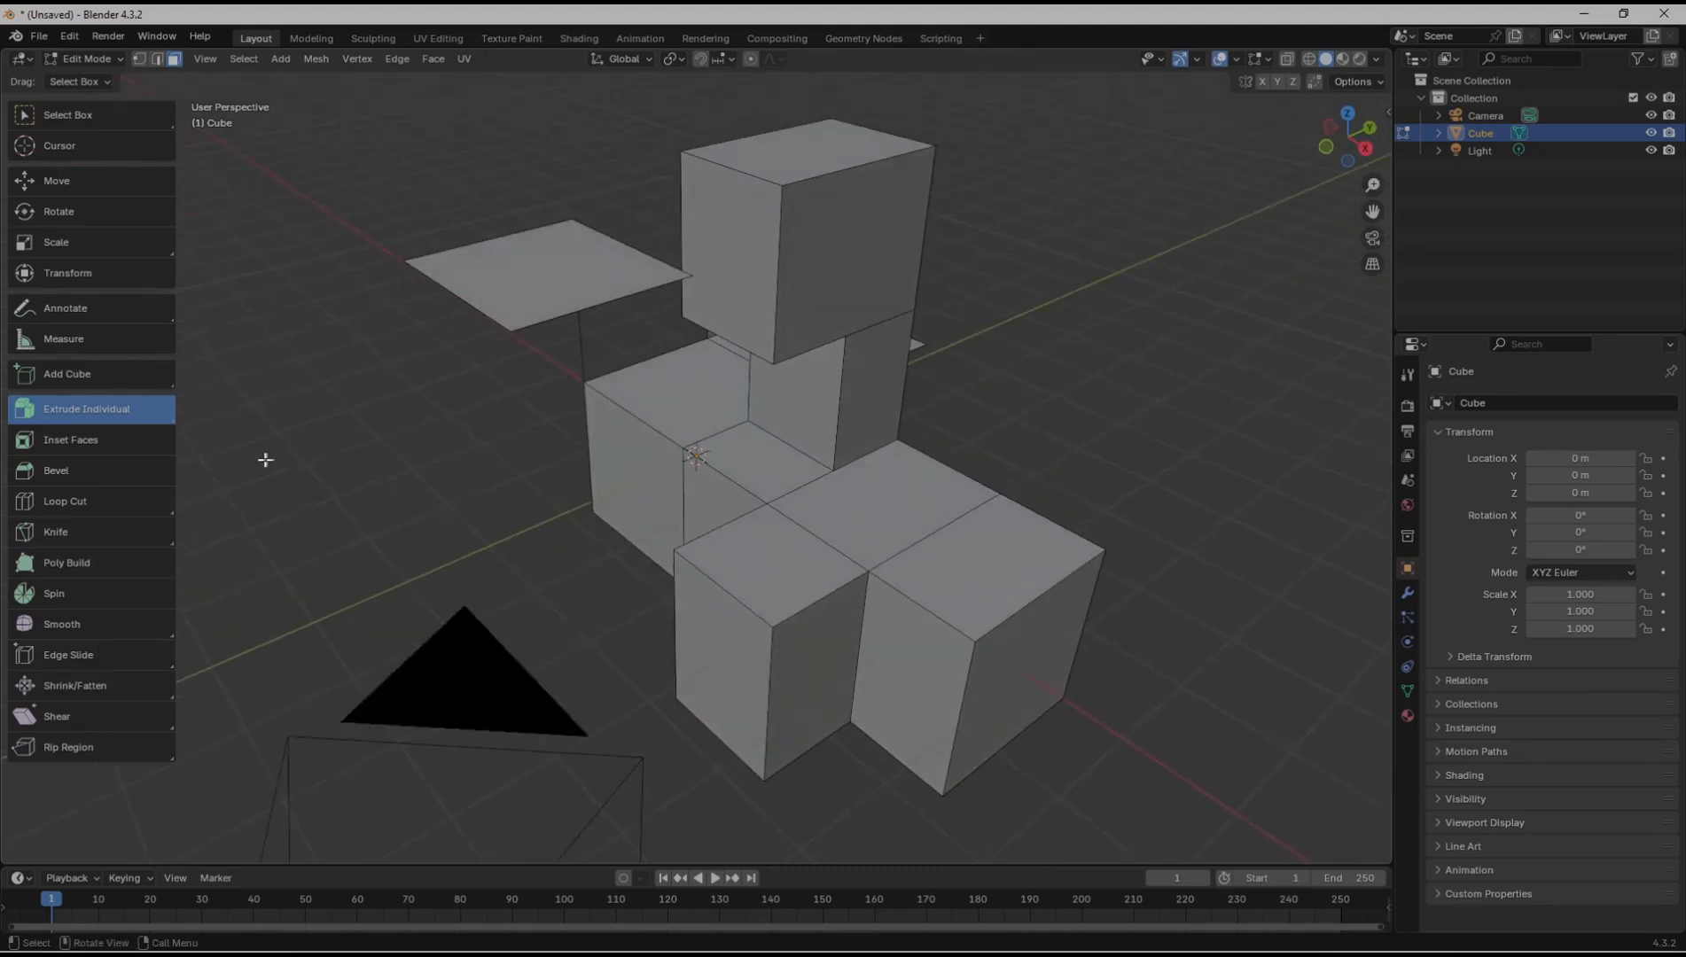
click(122, 414)
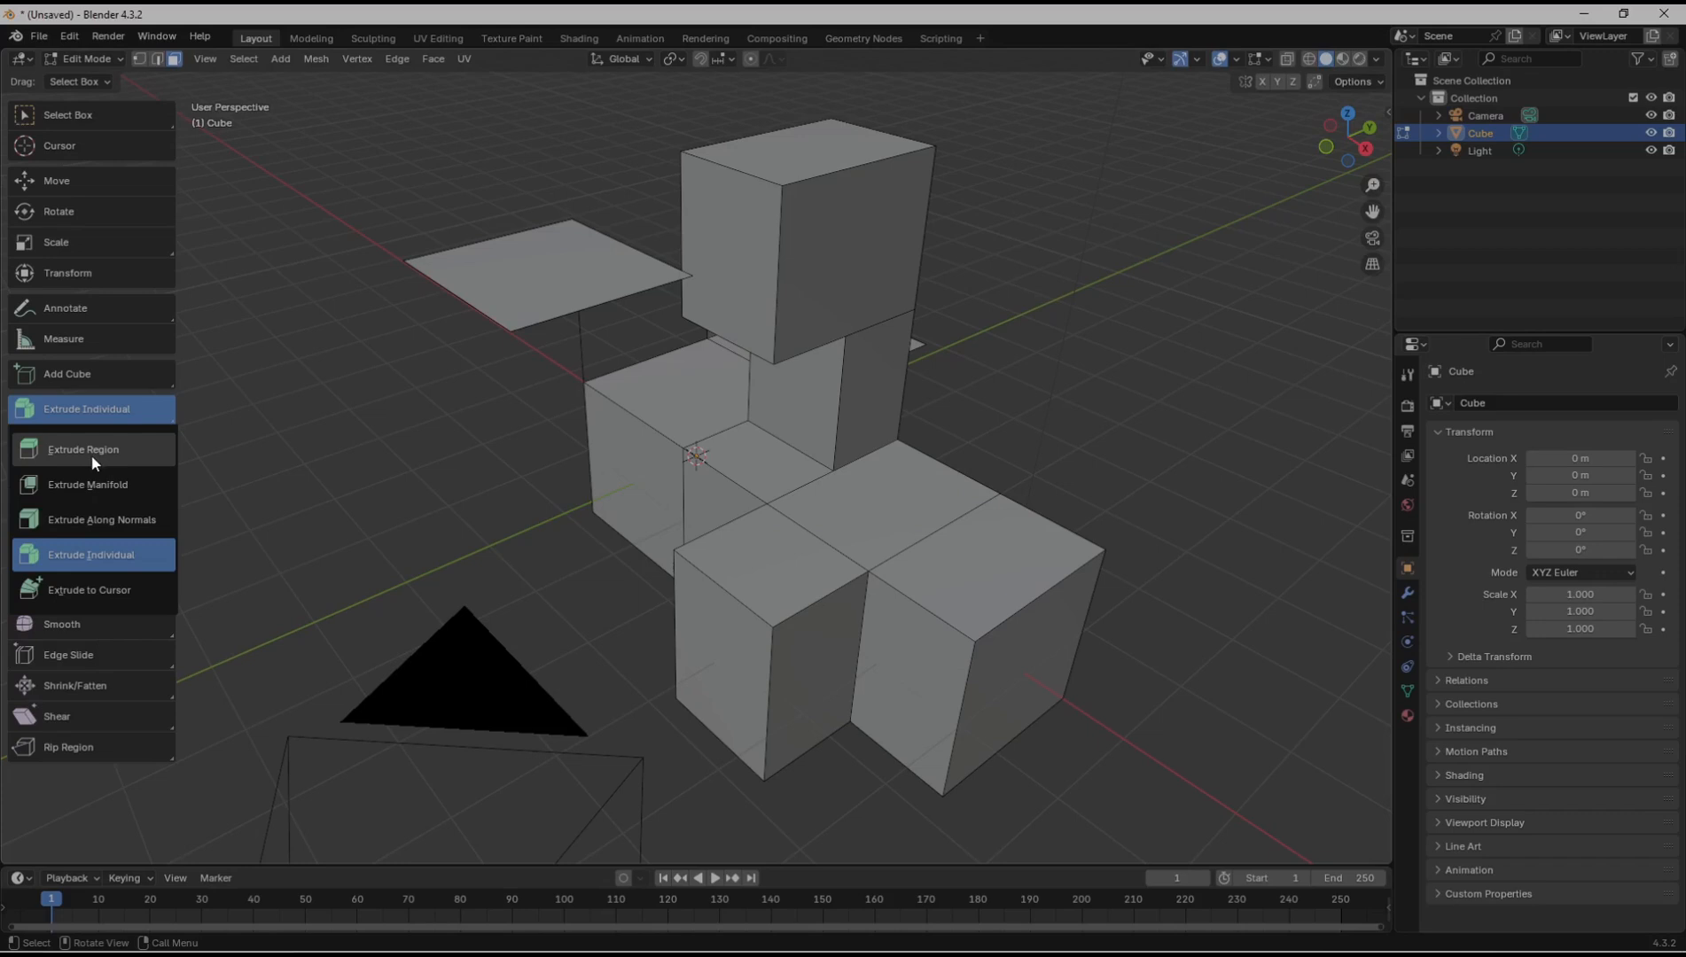
click(108, 410)
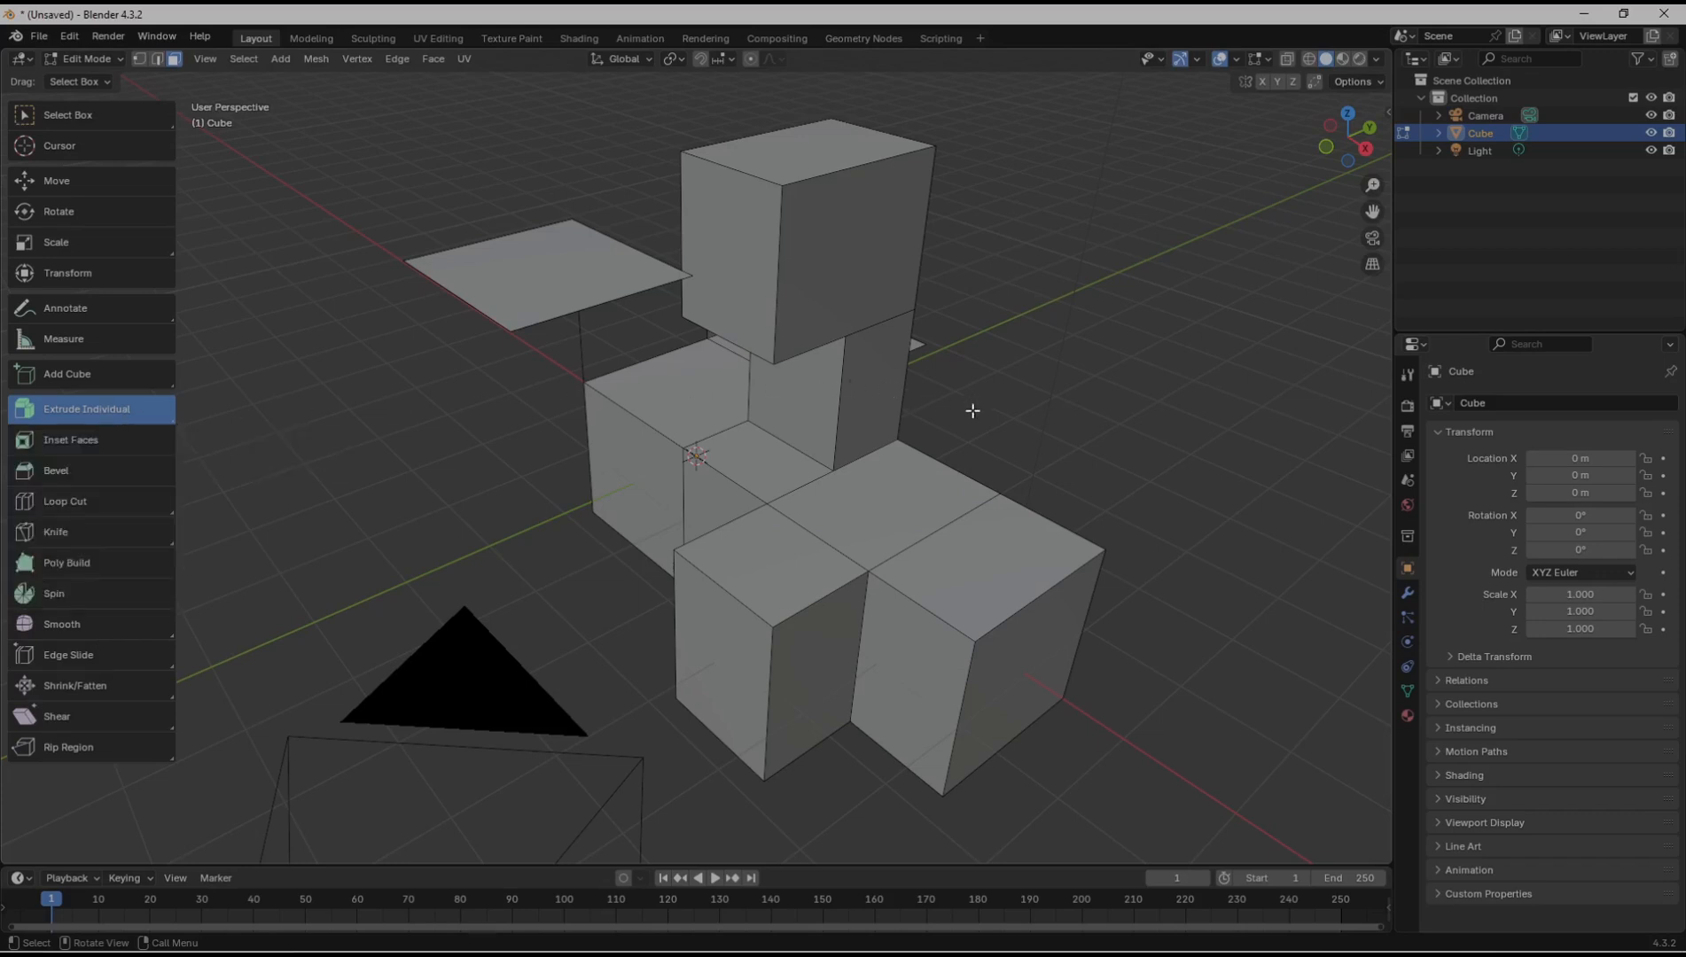
Step: Select the tower's top face and push it downward with Extrude Manifold to shorten the tower's upper block
scroll(980, 372, down, 4)
click(762, 303)
key(alt)
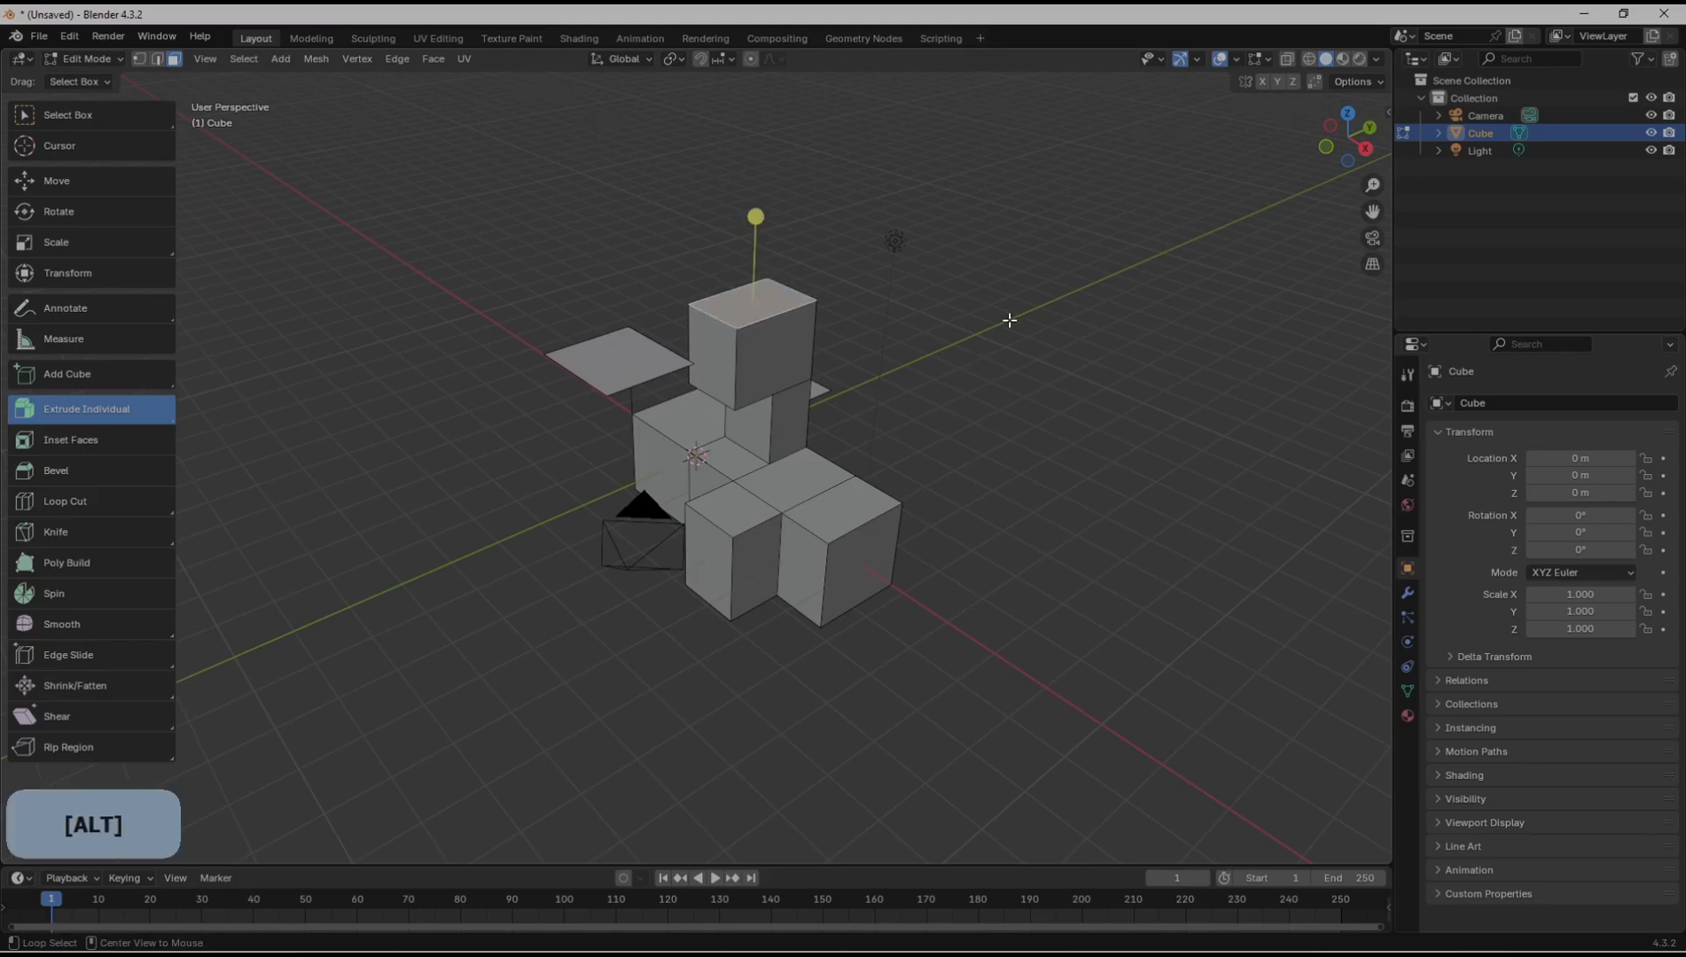
key(alt+e)
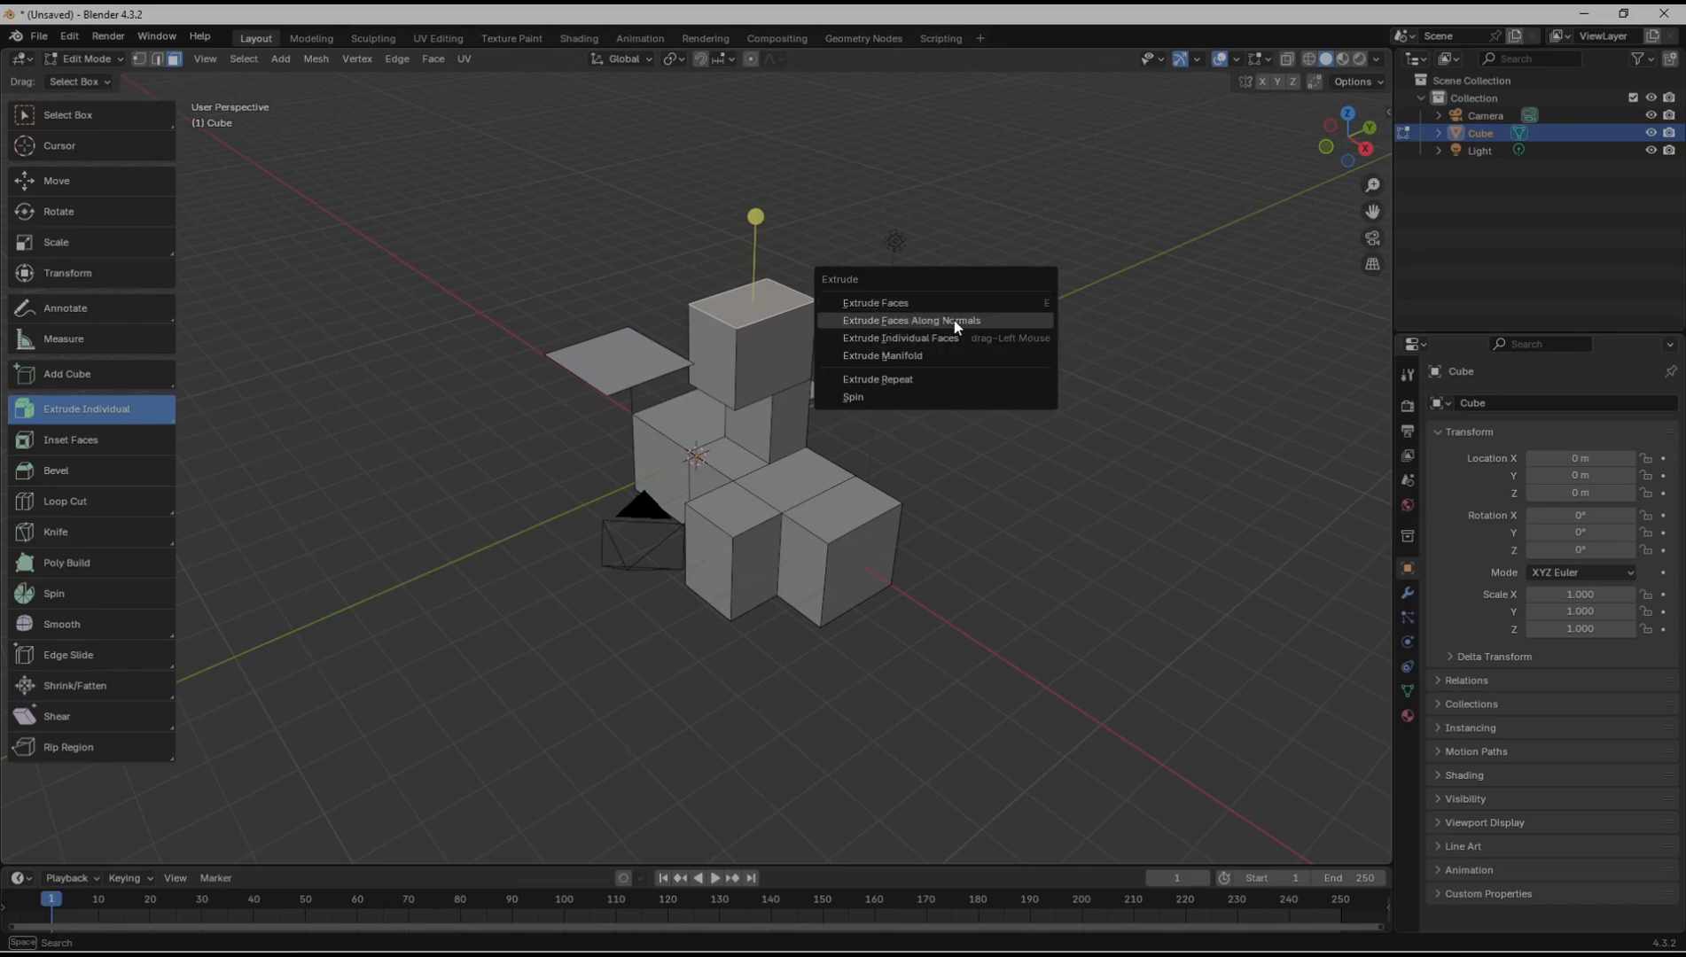
click(918, 355)
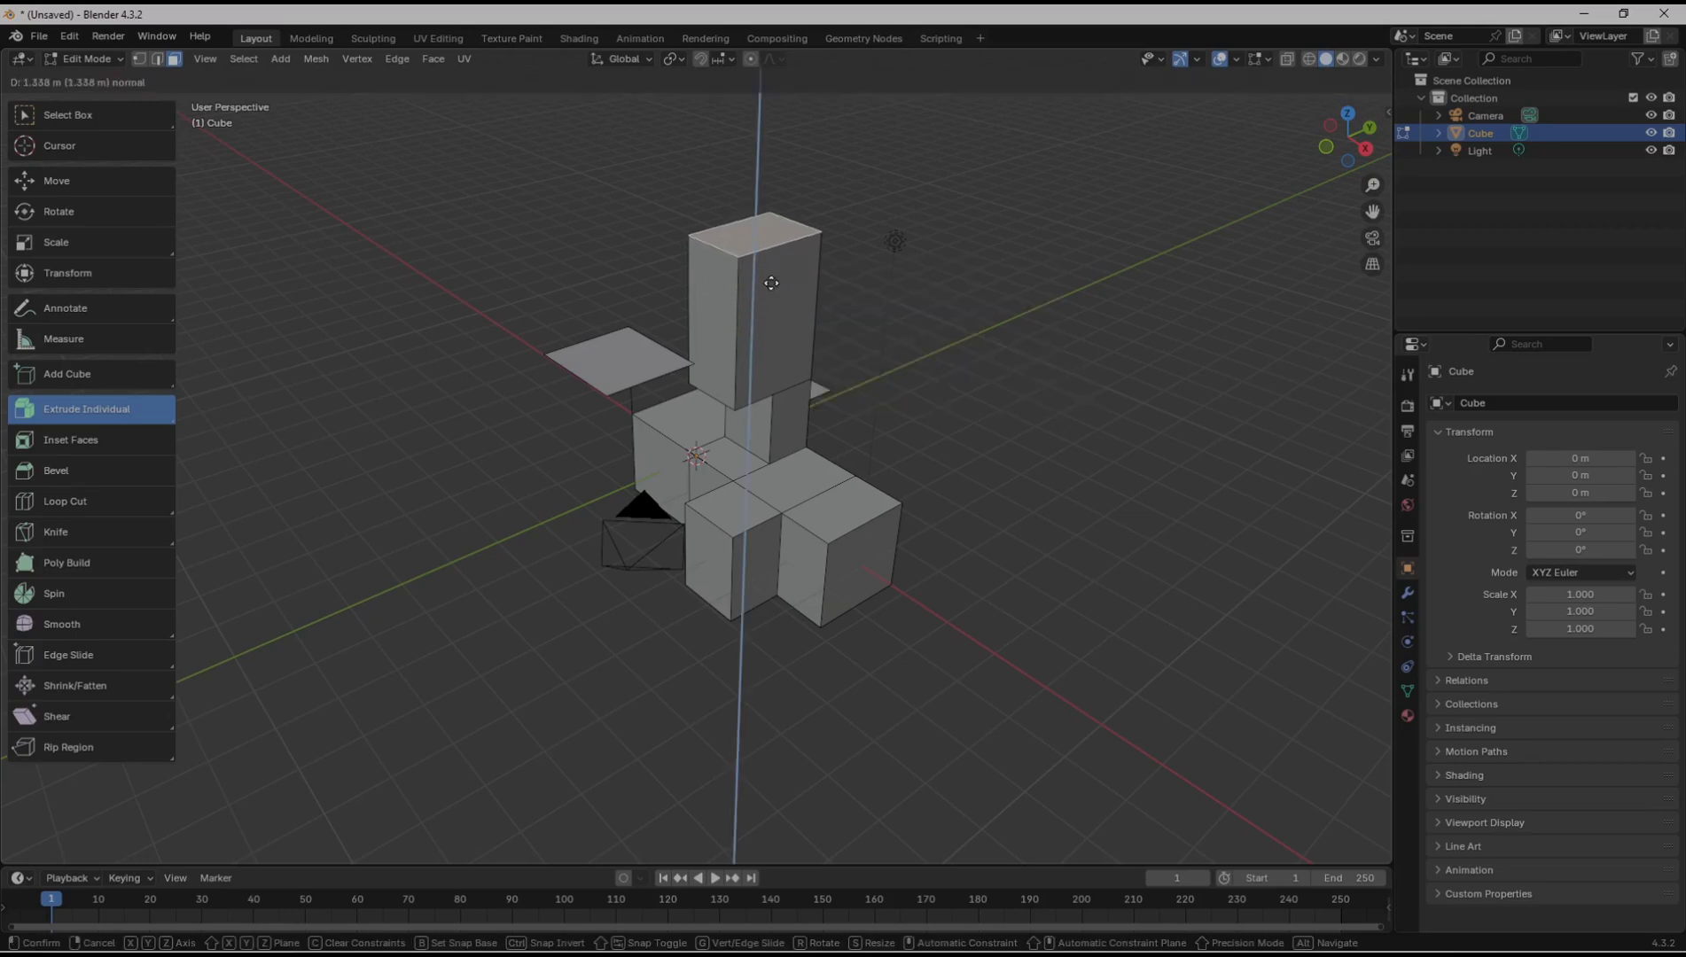
click(828, 391)
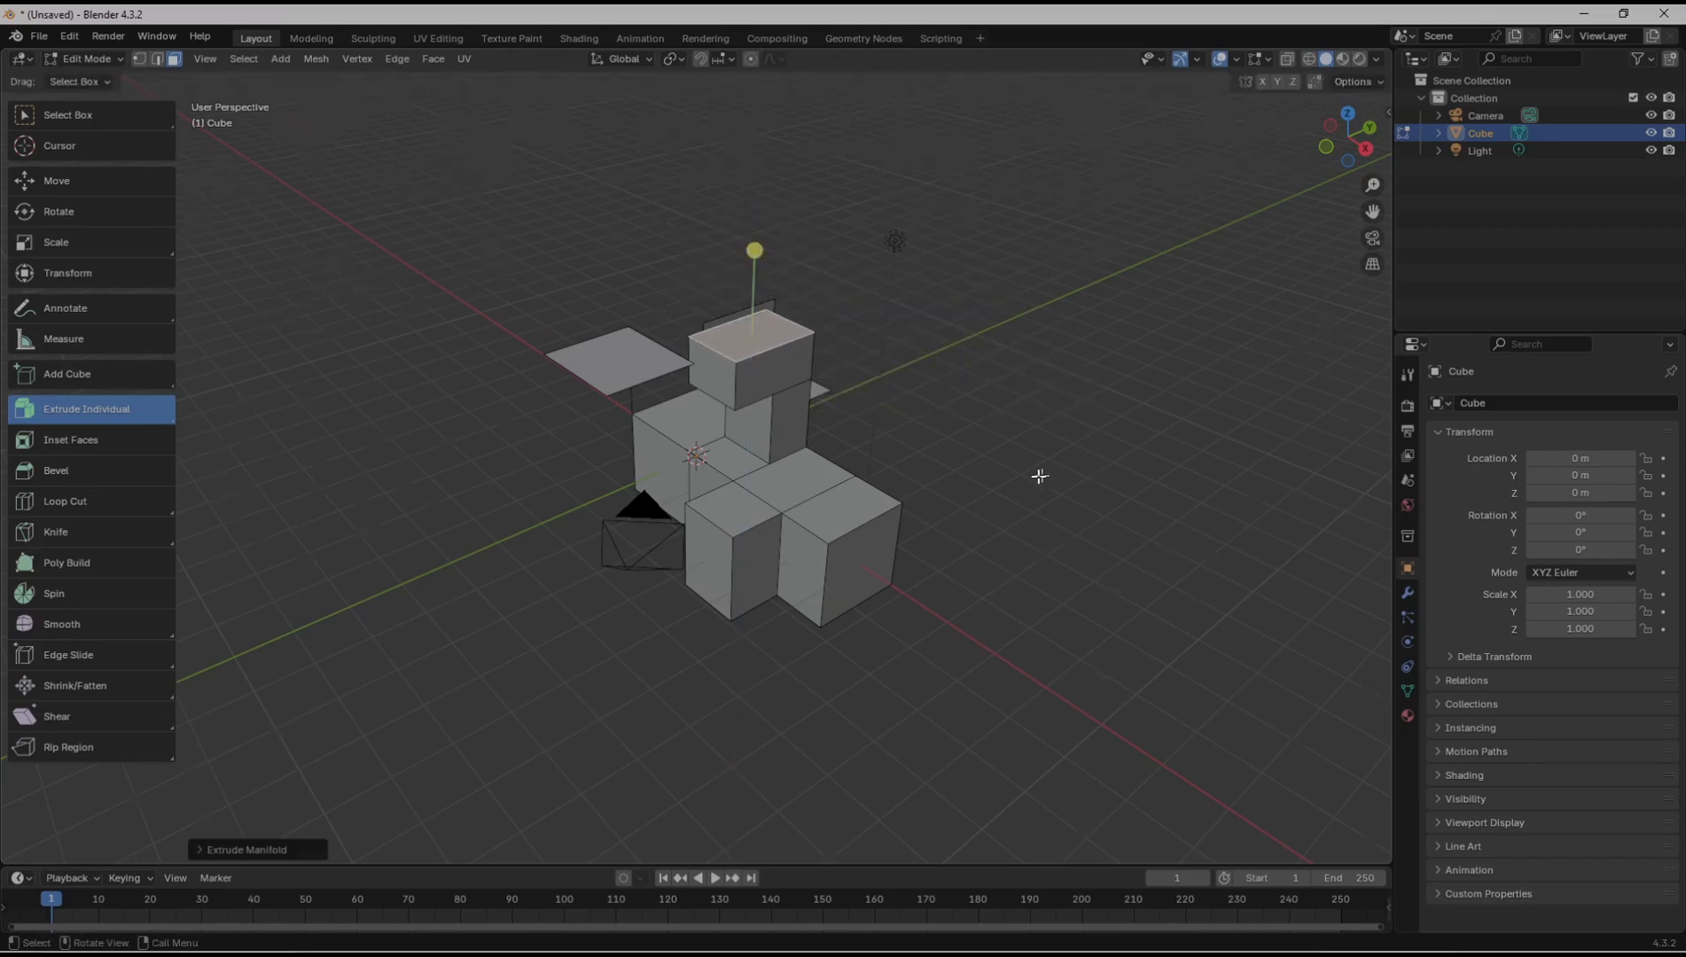
Step: Select the top face of the base's end segment between the two new blocks and lower it with Extrude Manifold
middle_drag(1047, 471, 874, 478)
click(612, 494)
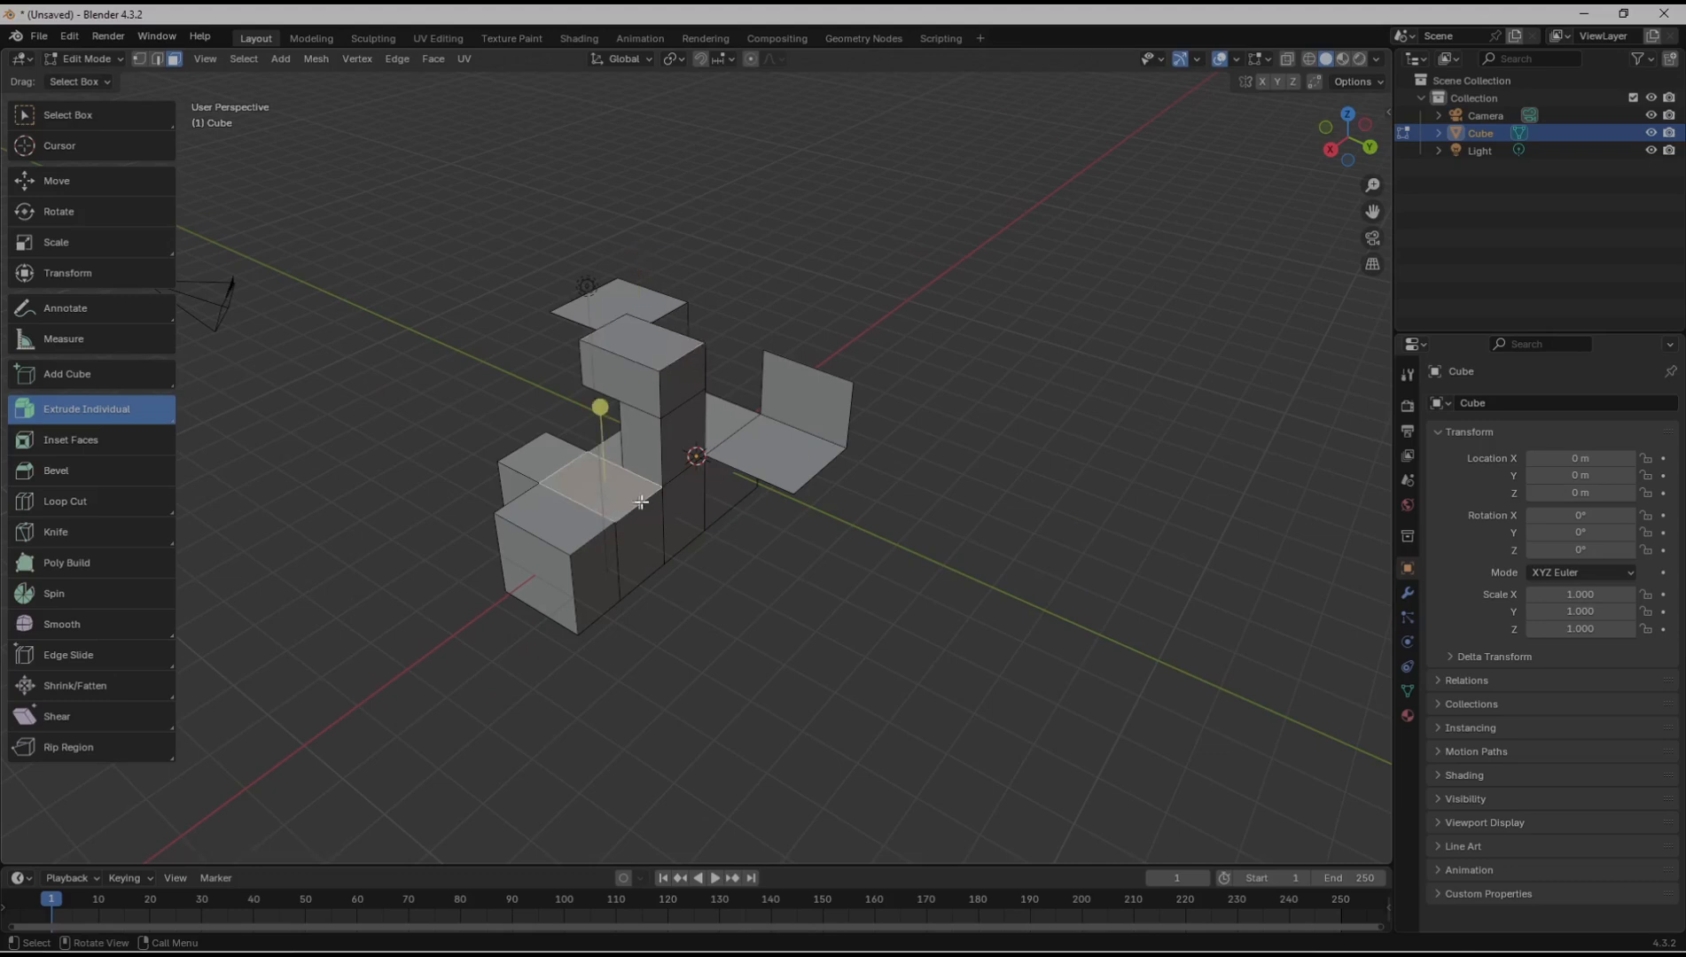
key(alt+e)
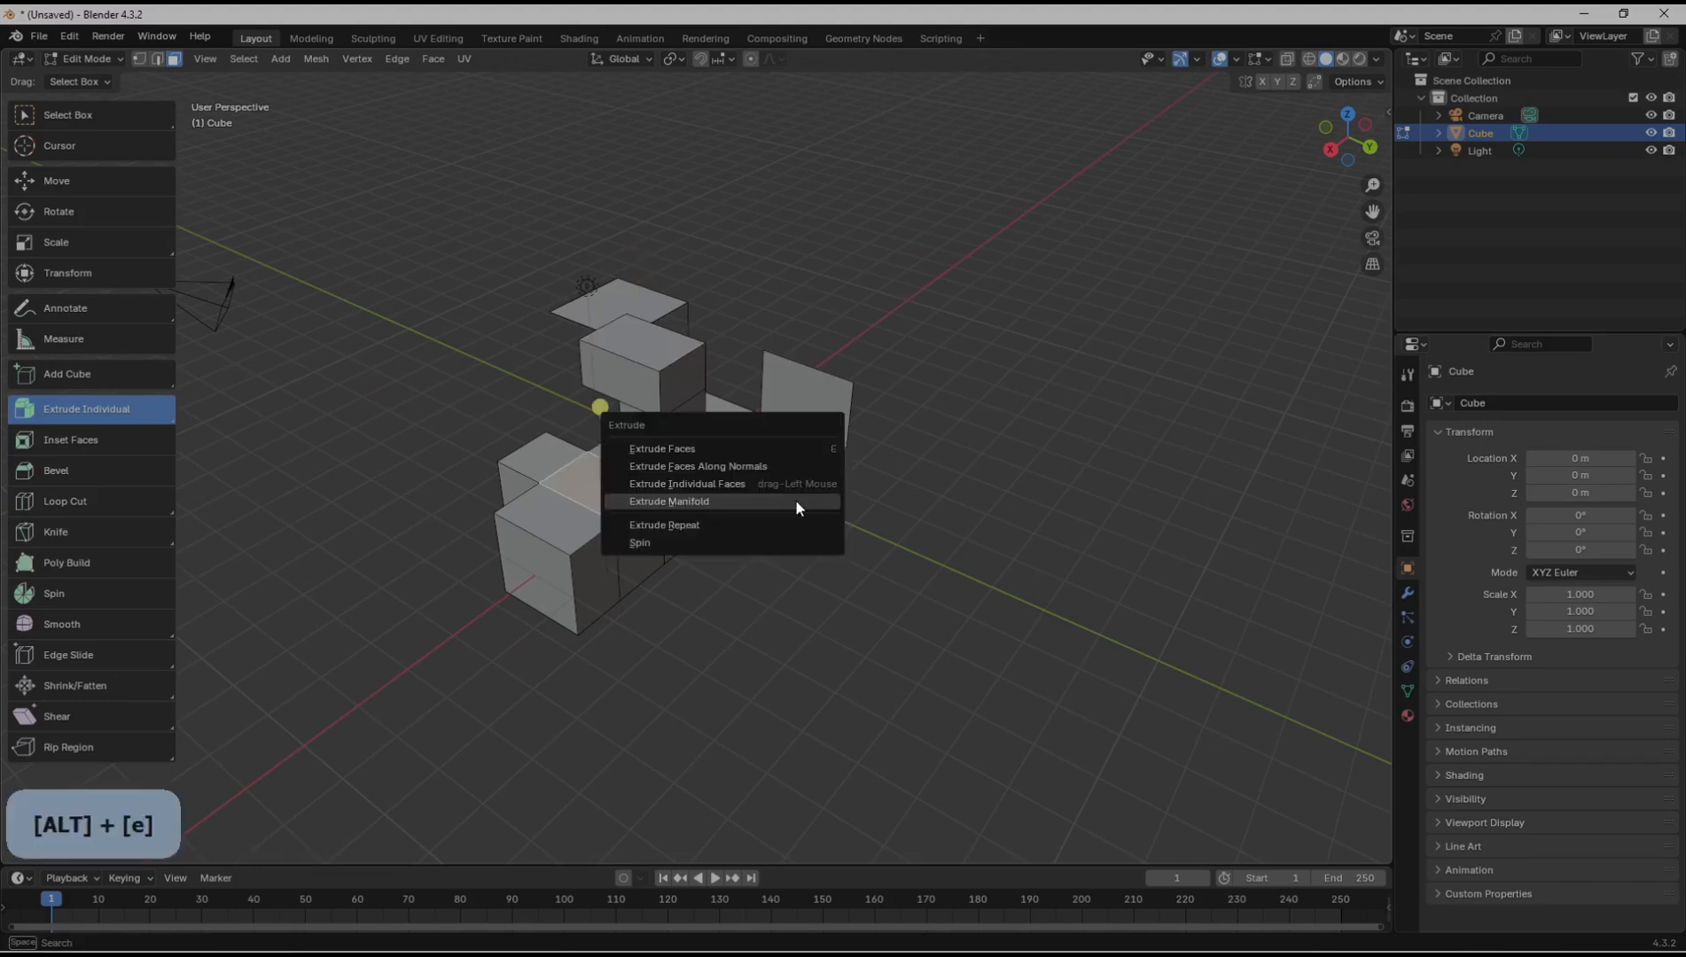
click(674, 500)
click(700, 532)
middle_drag(403, 537, 599, 538)
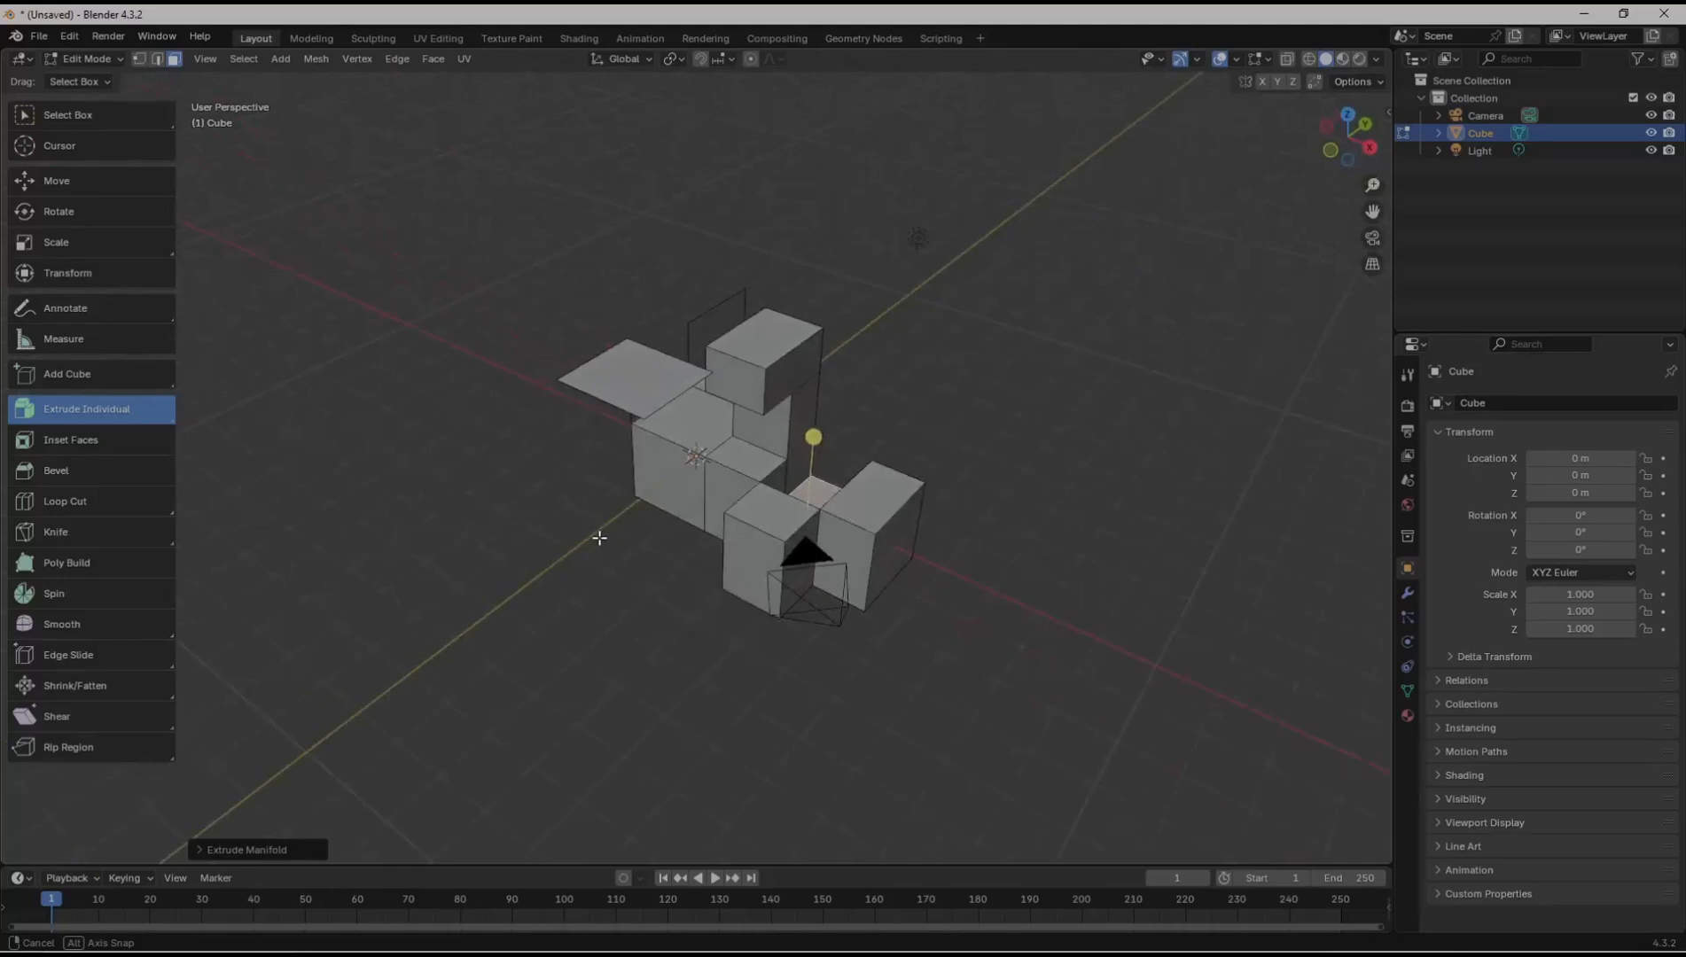
click(753, 560)
key(alt+e)
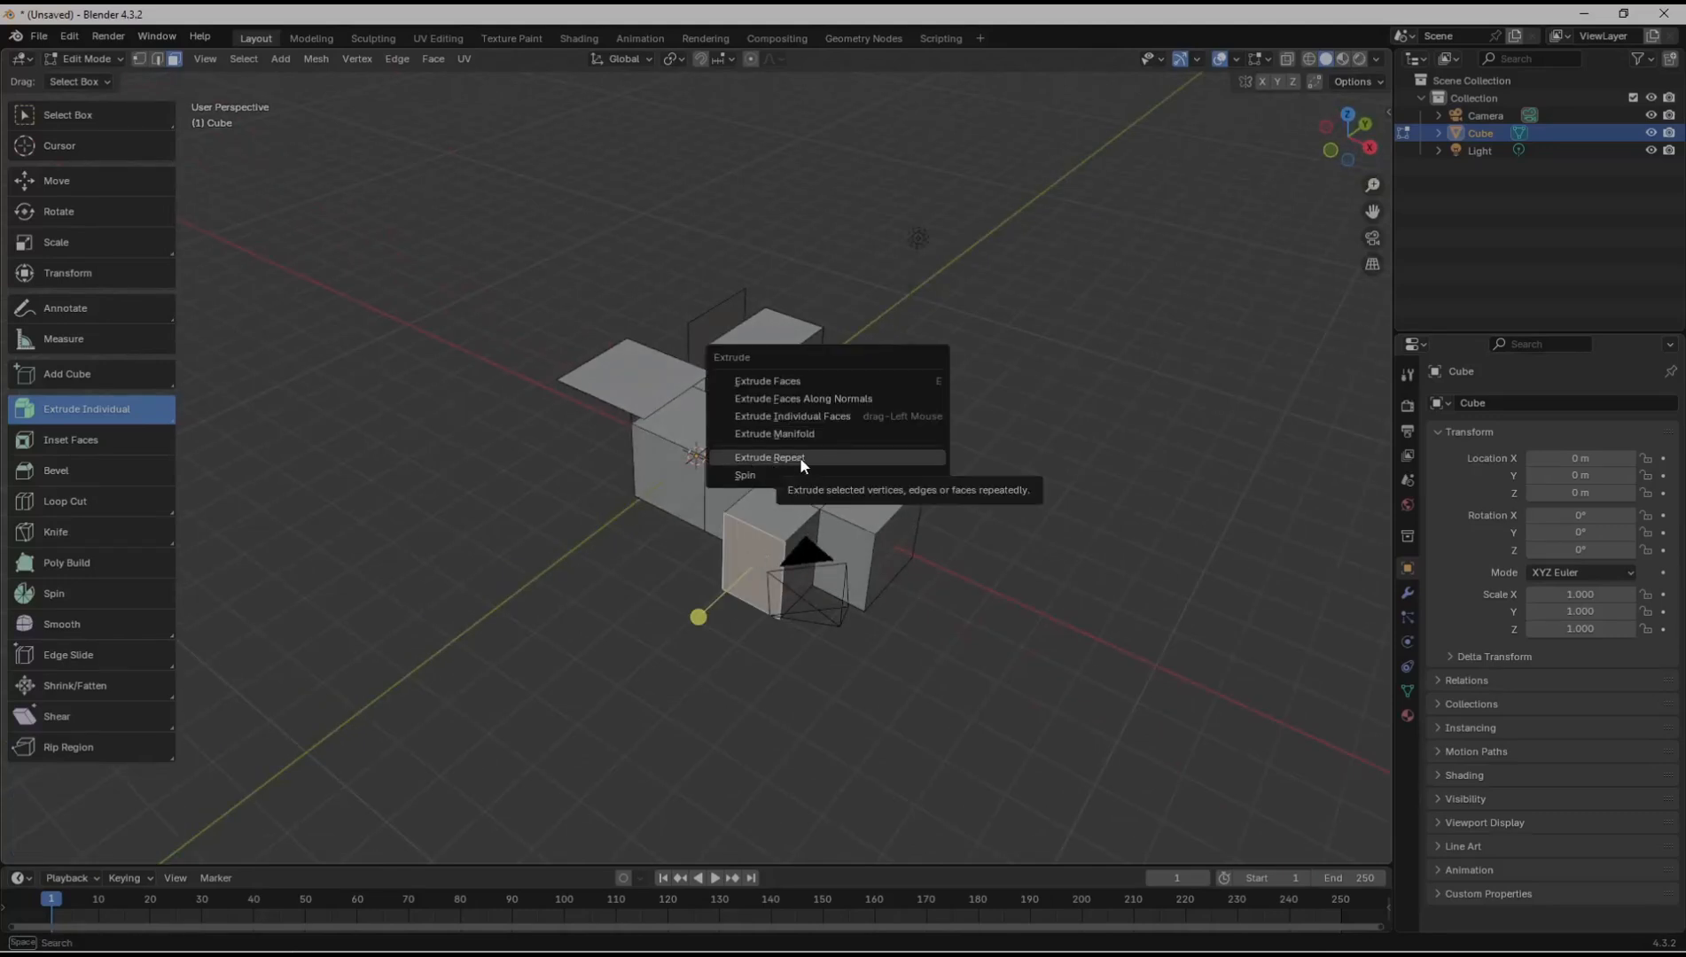
click(986, 488)
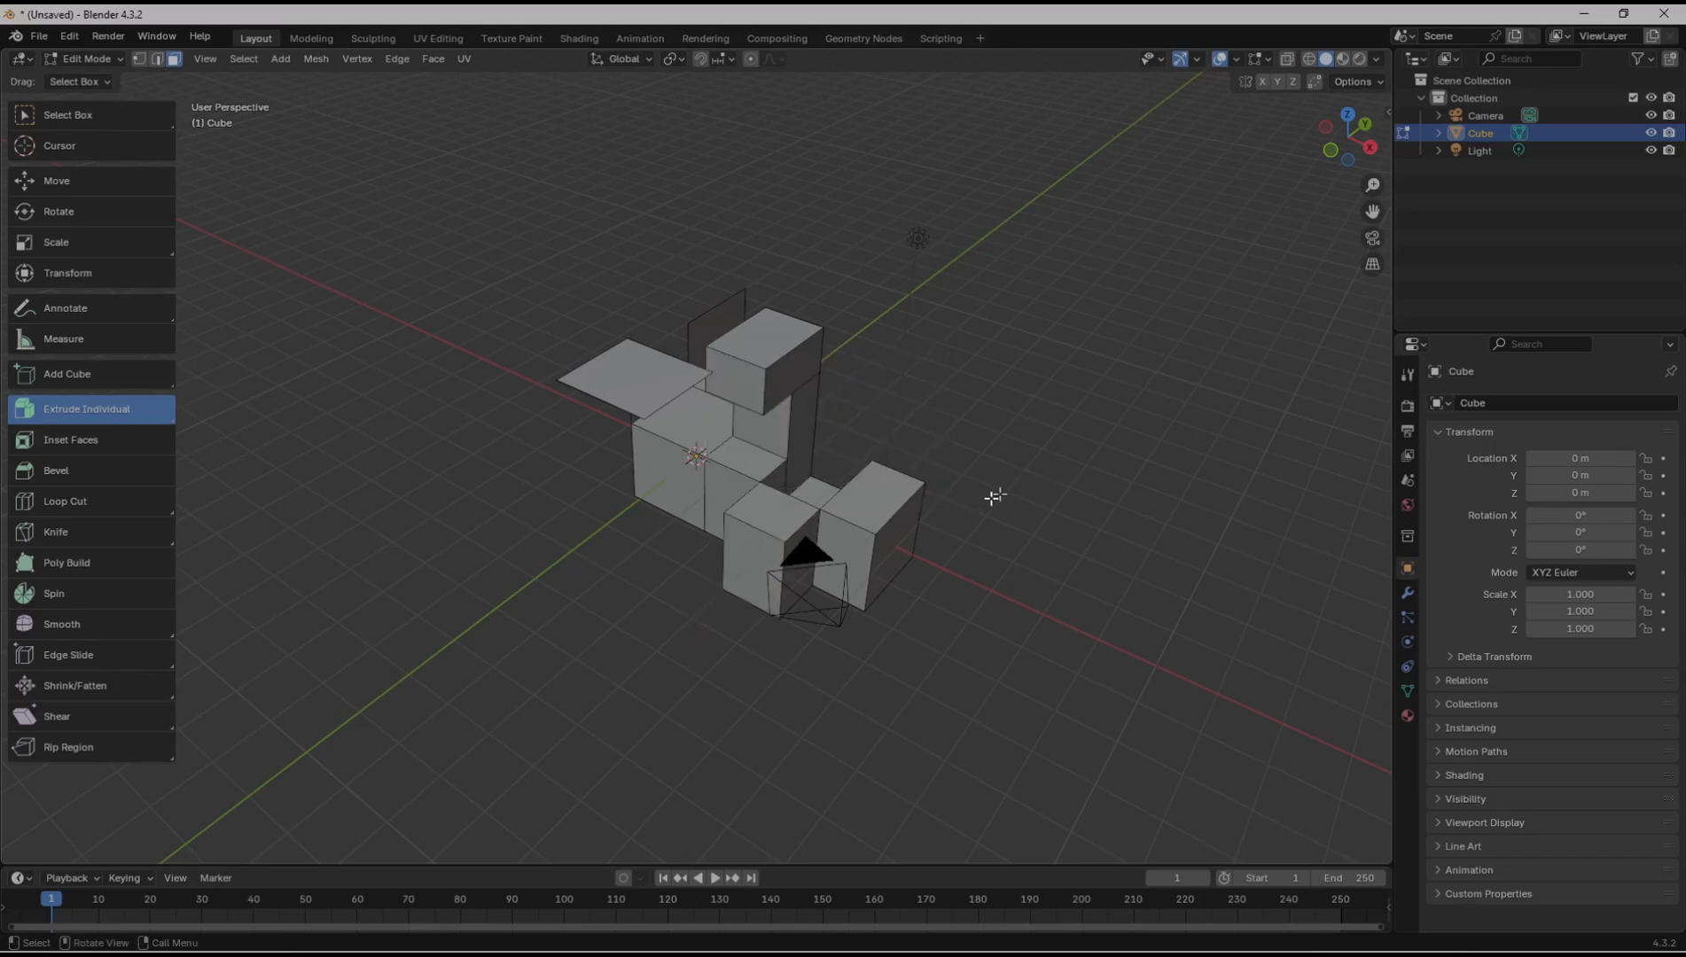
Step: Extrude the outer face of the long-side block outward with Extrude Individual, and apply Extrude Repeat to the new end face
click(751, 556)
drag(699, 617, 736, 593)
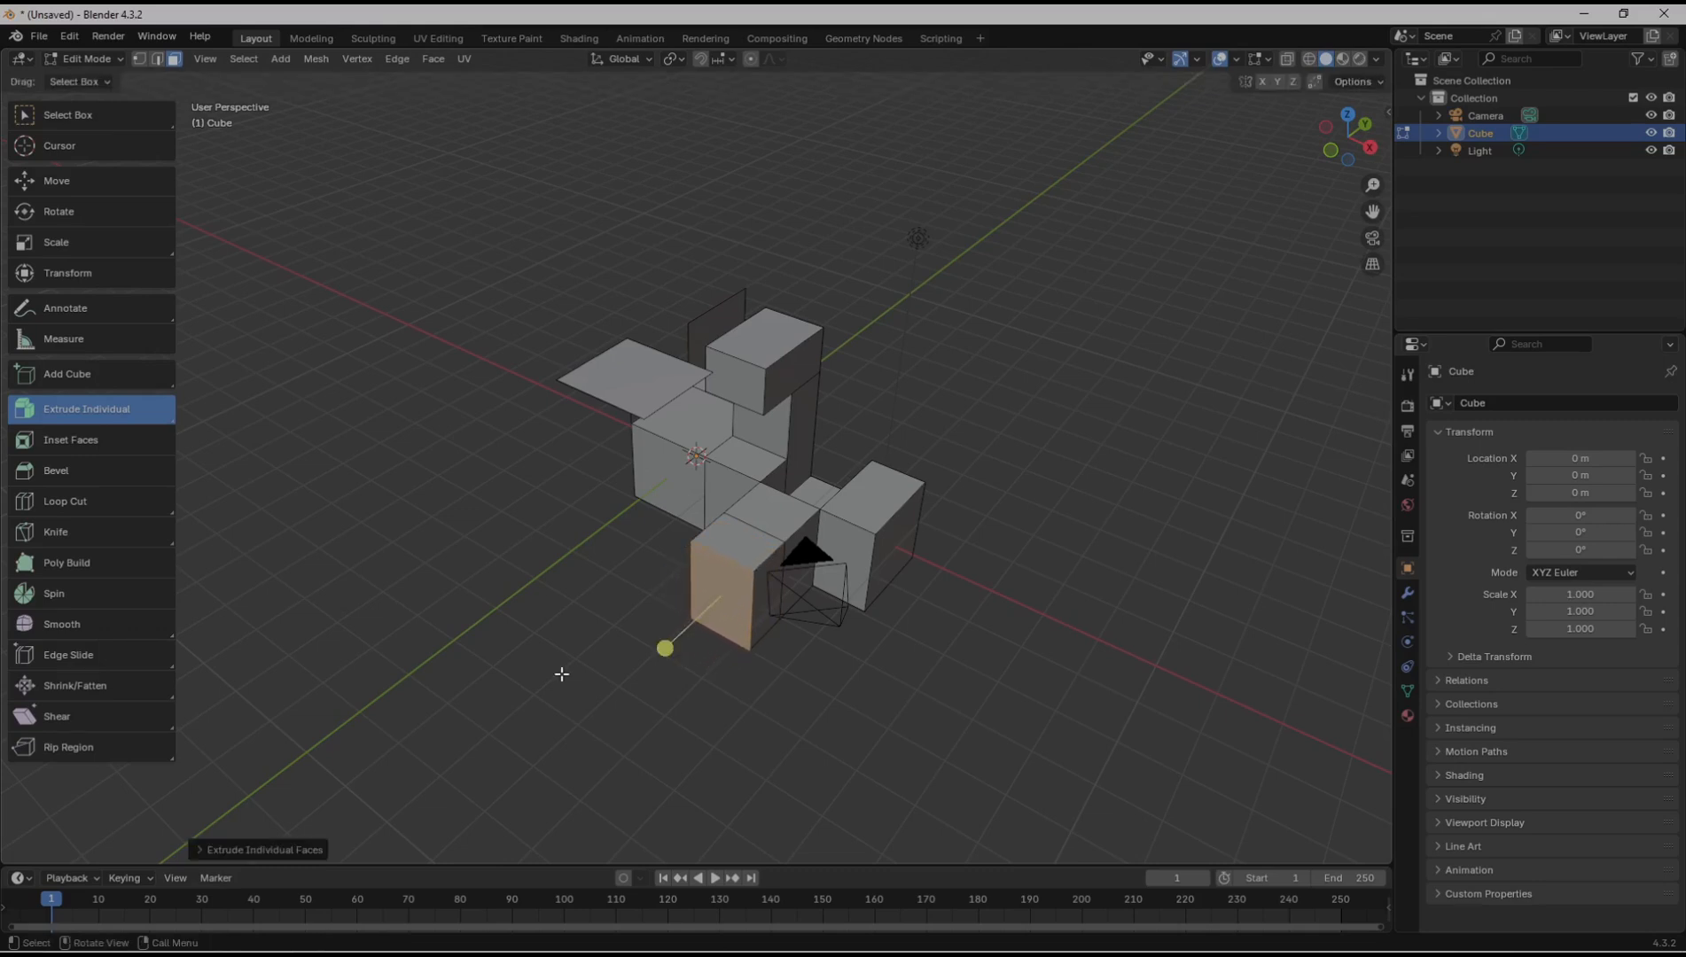
key(alt+e)
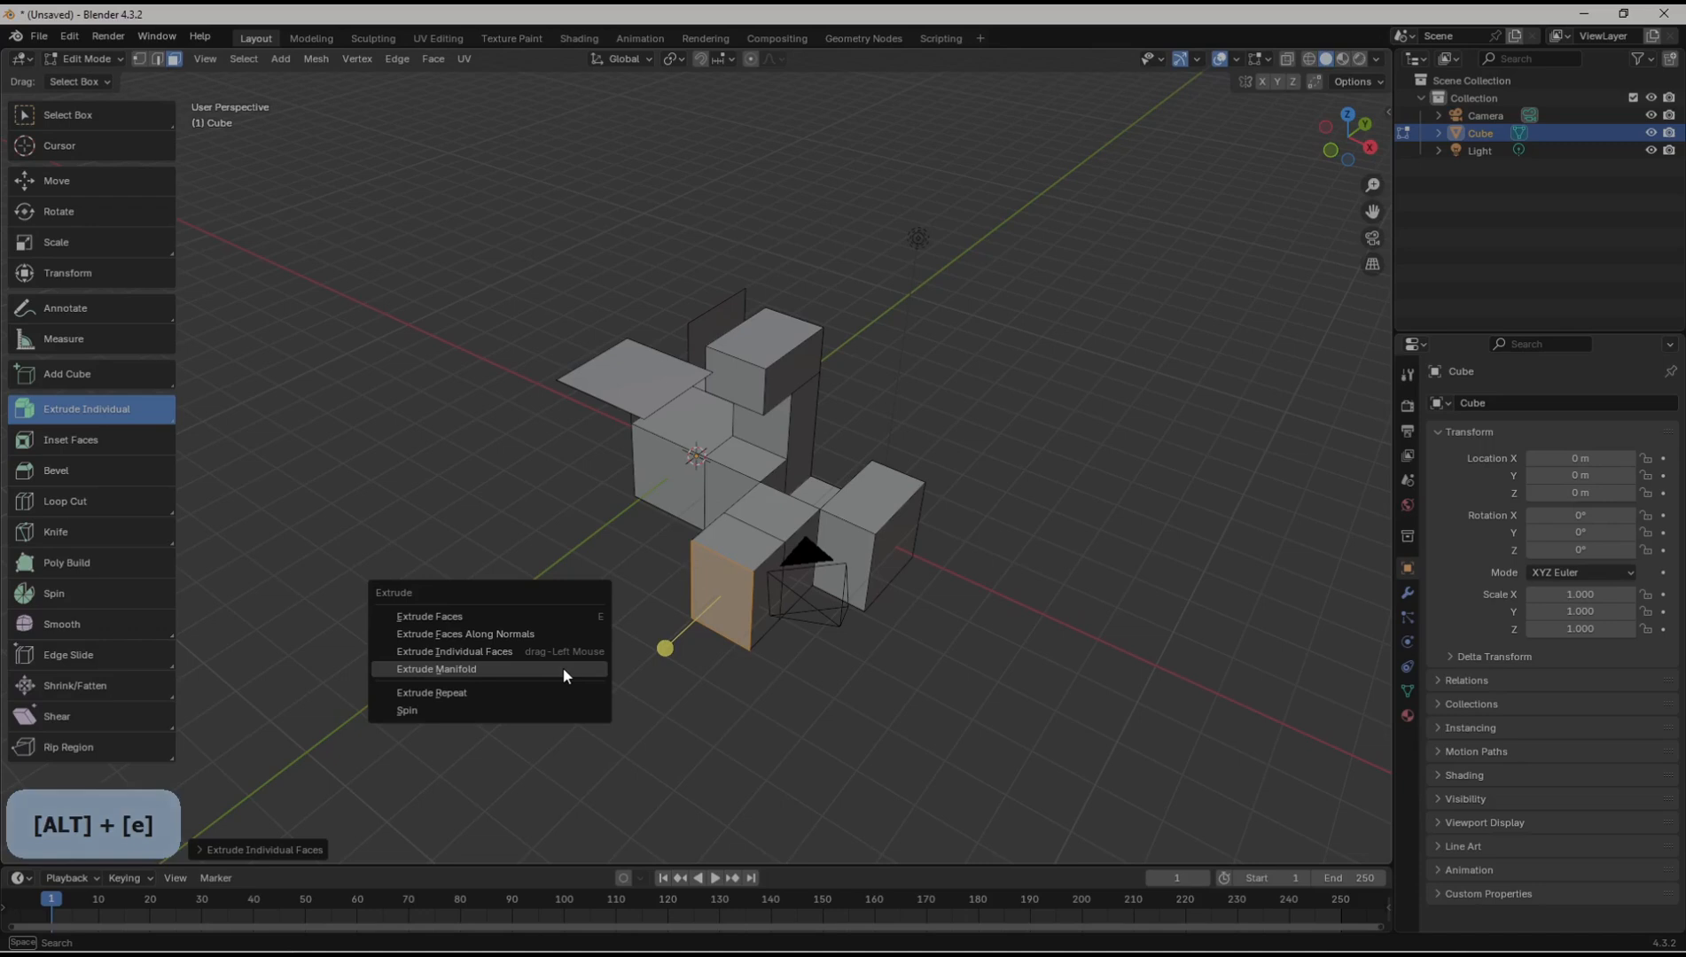
click(436, 692)
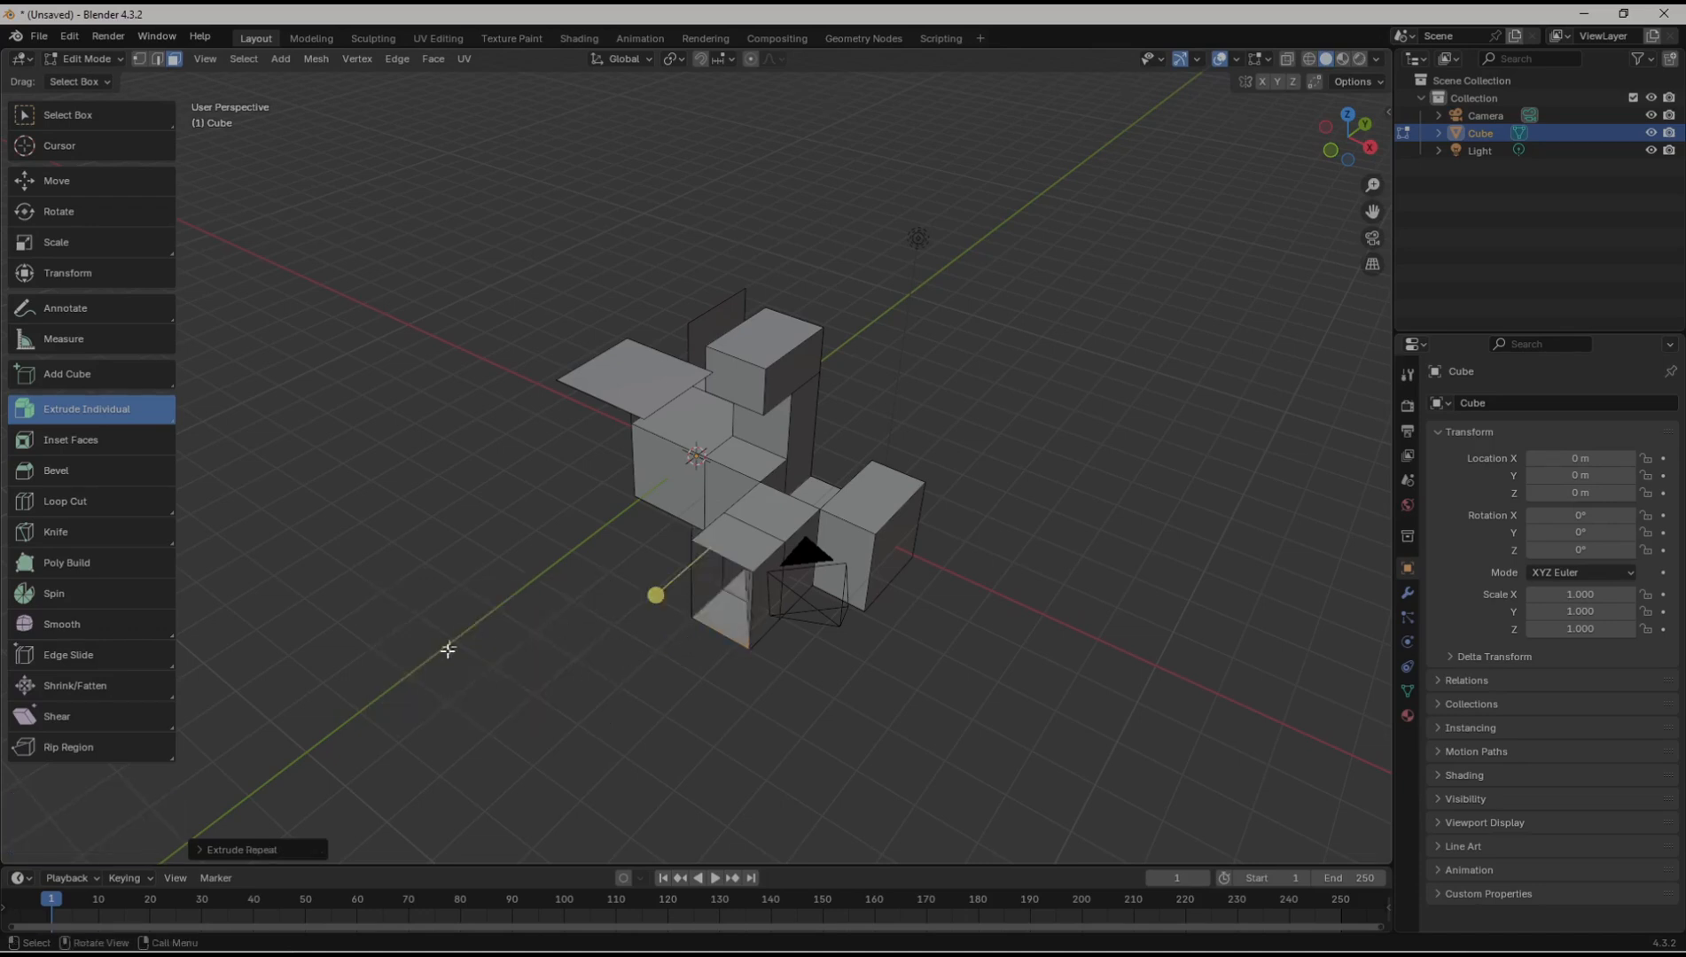
Step: Set the Extrude Repeat offsets to 0 m in X, 1 m in Y and 0 m in Z
click(201, 849)
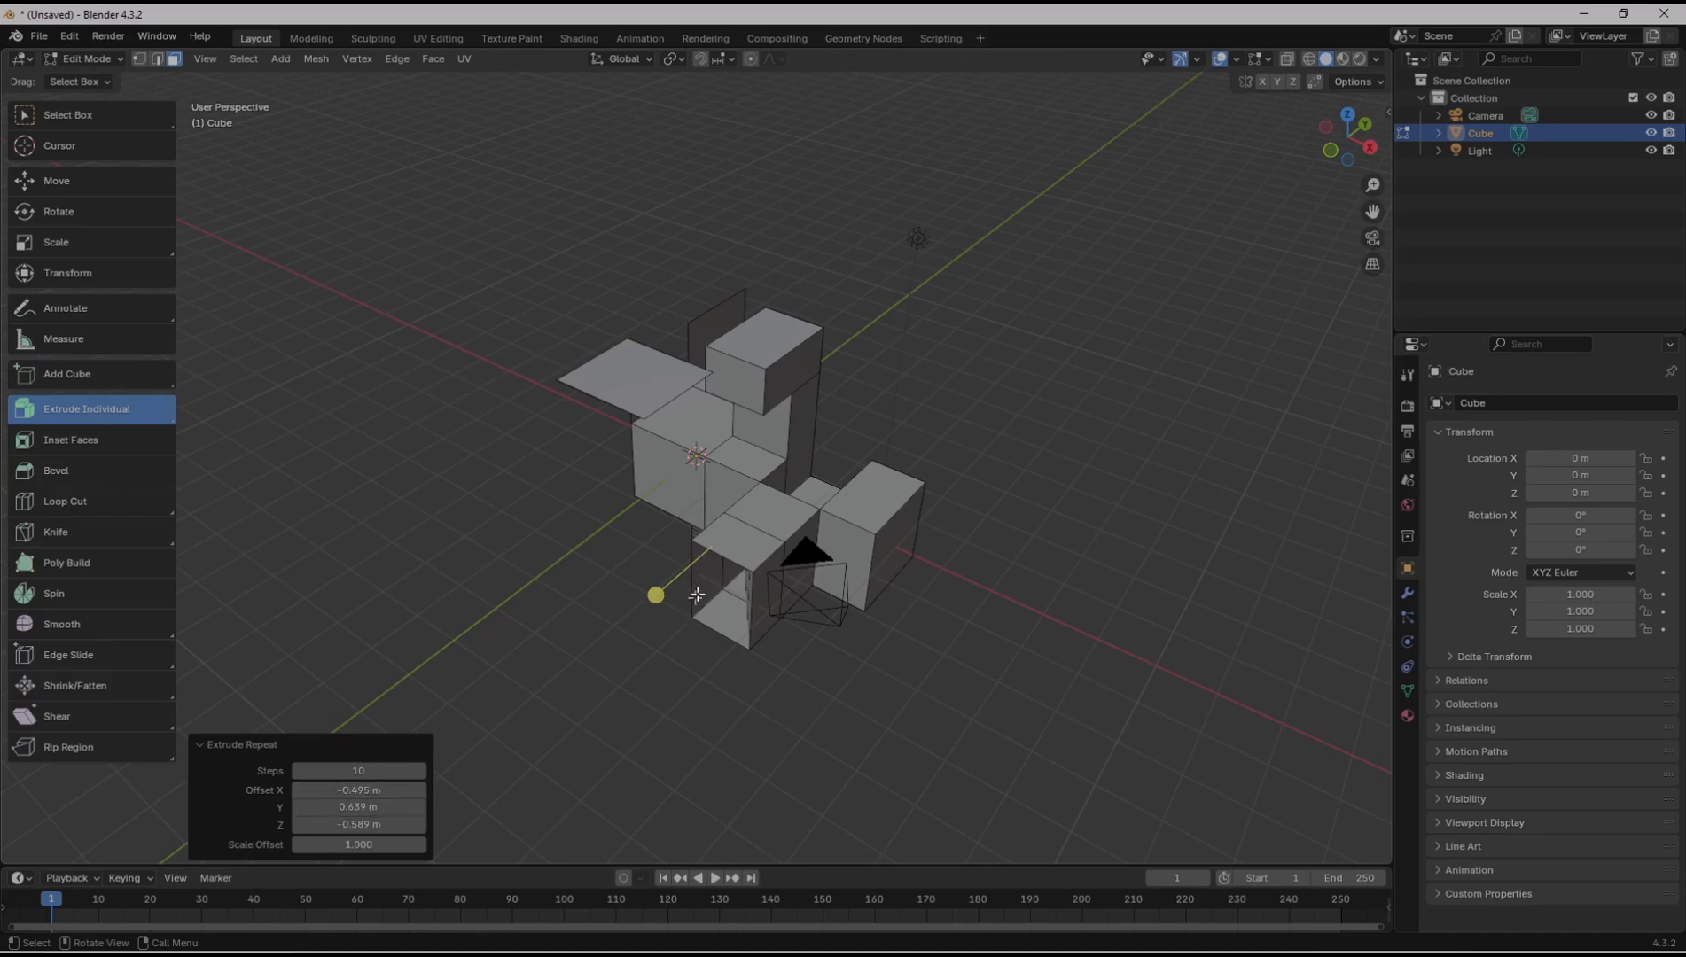
click(378, 791)
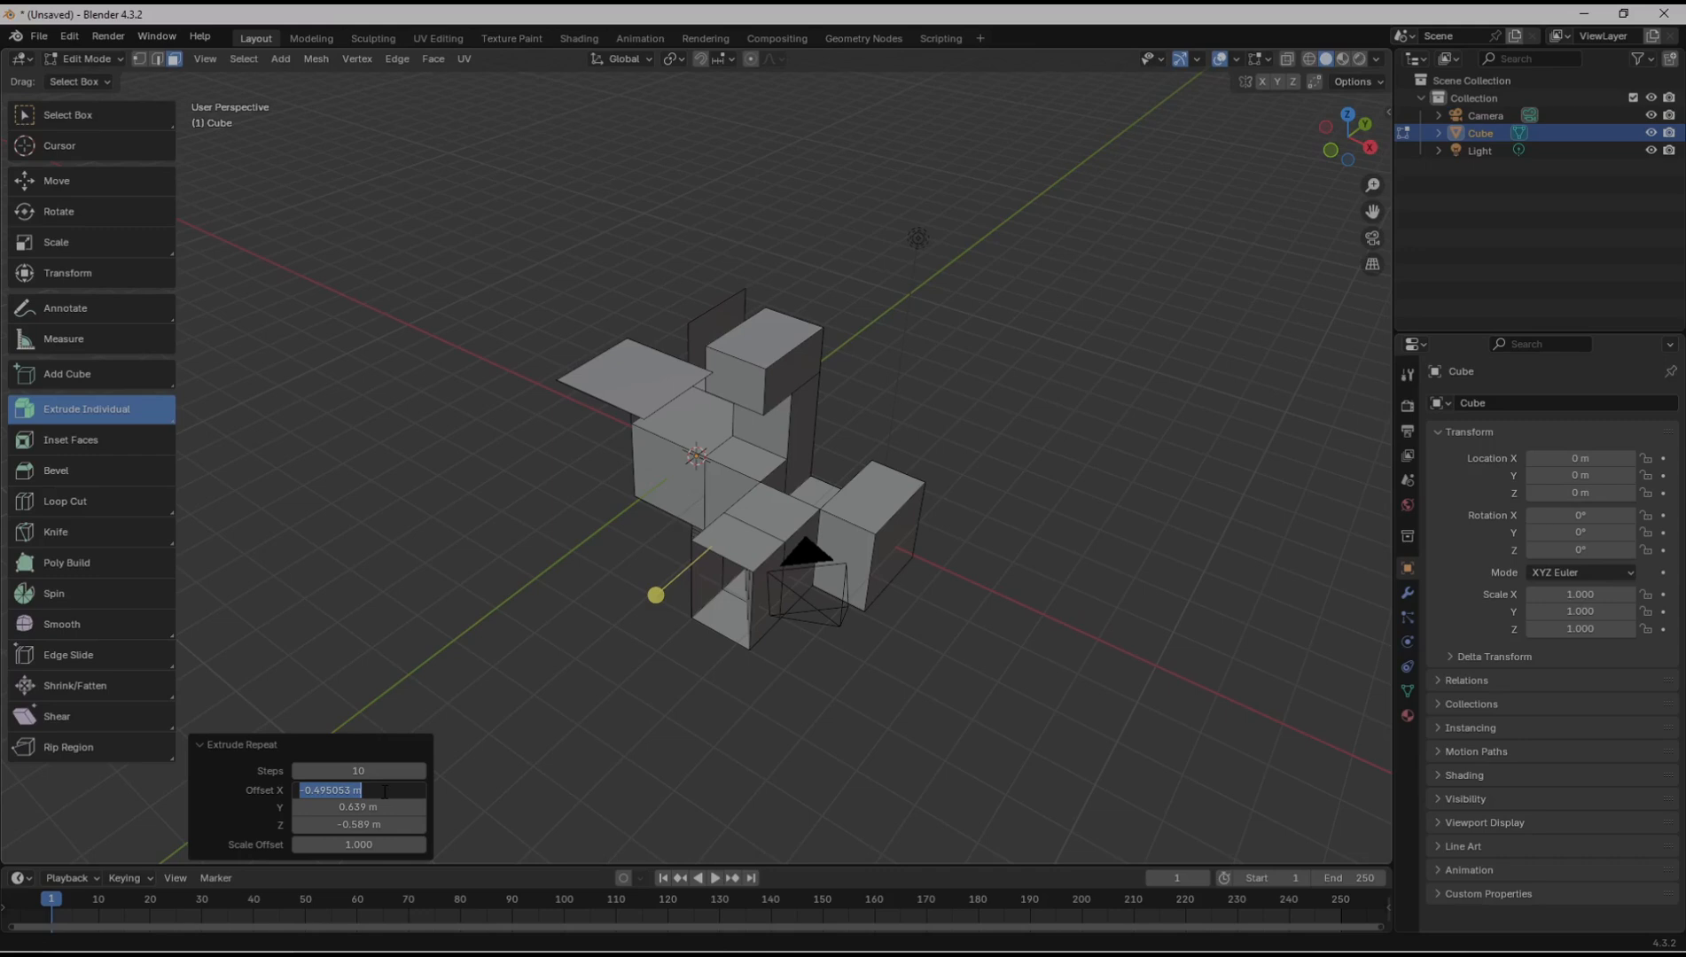
text(0)
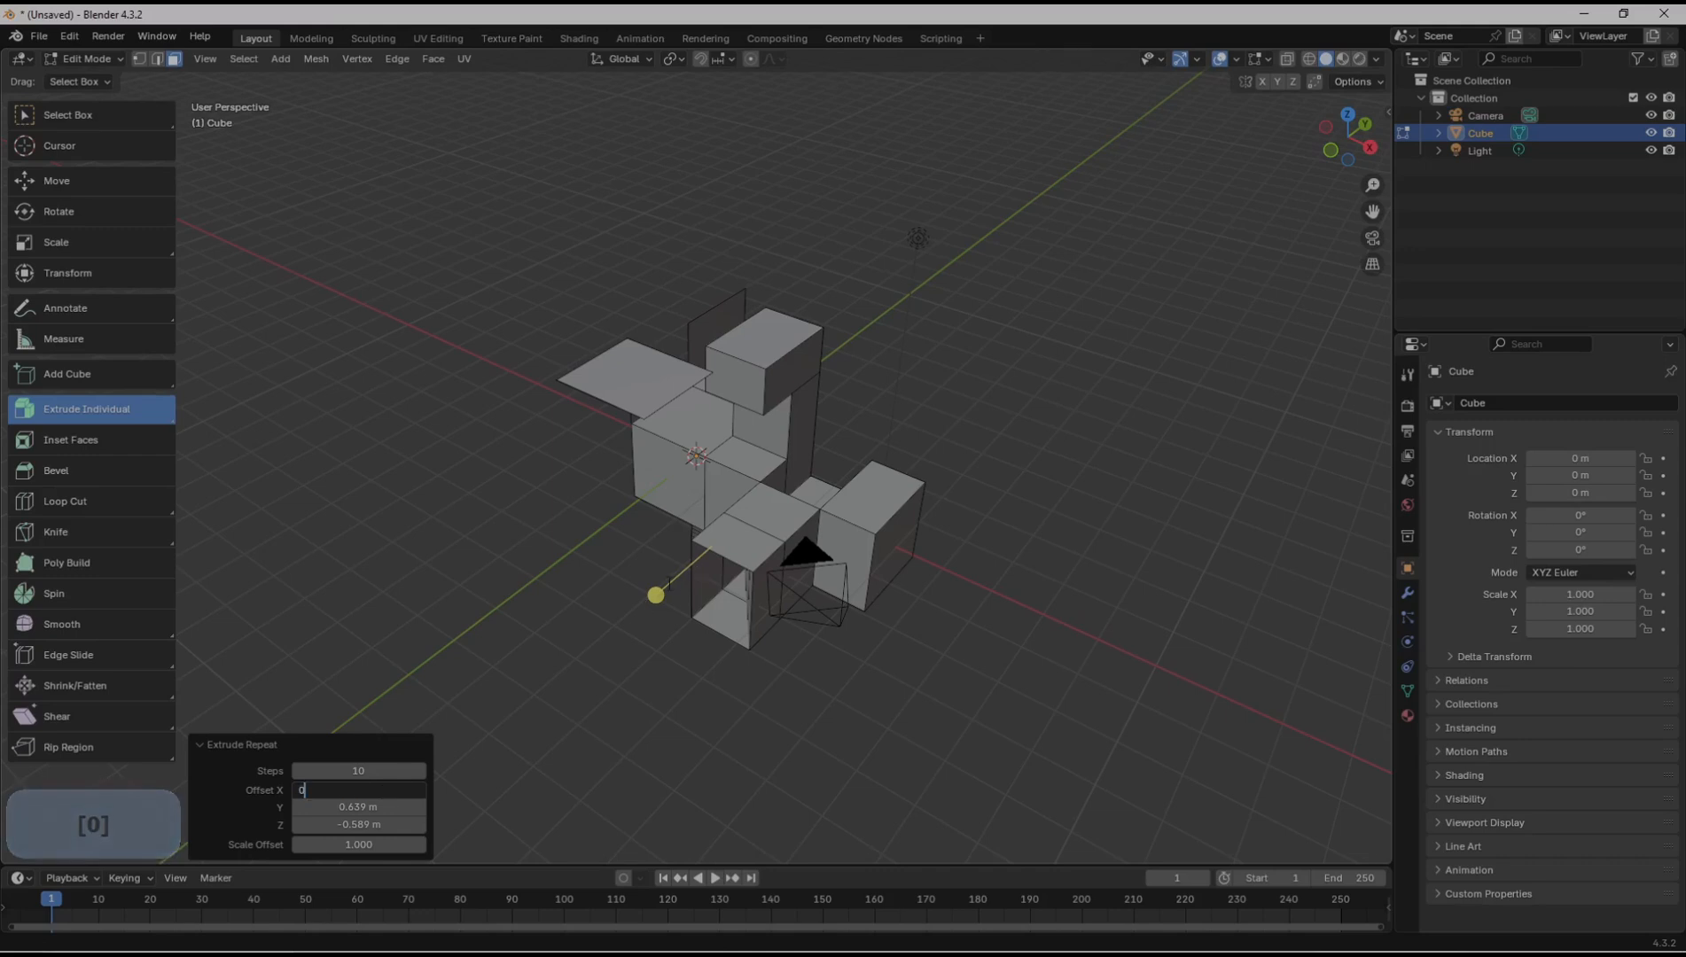
key(Return)
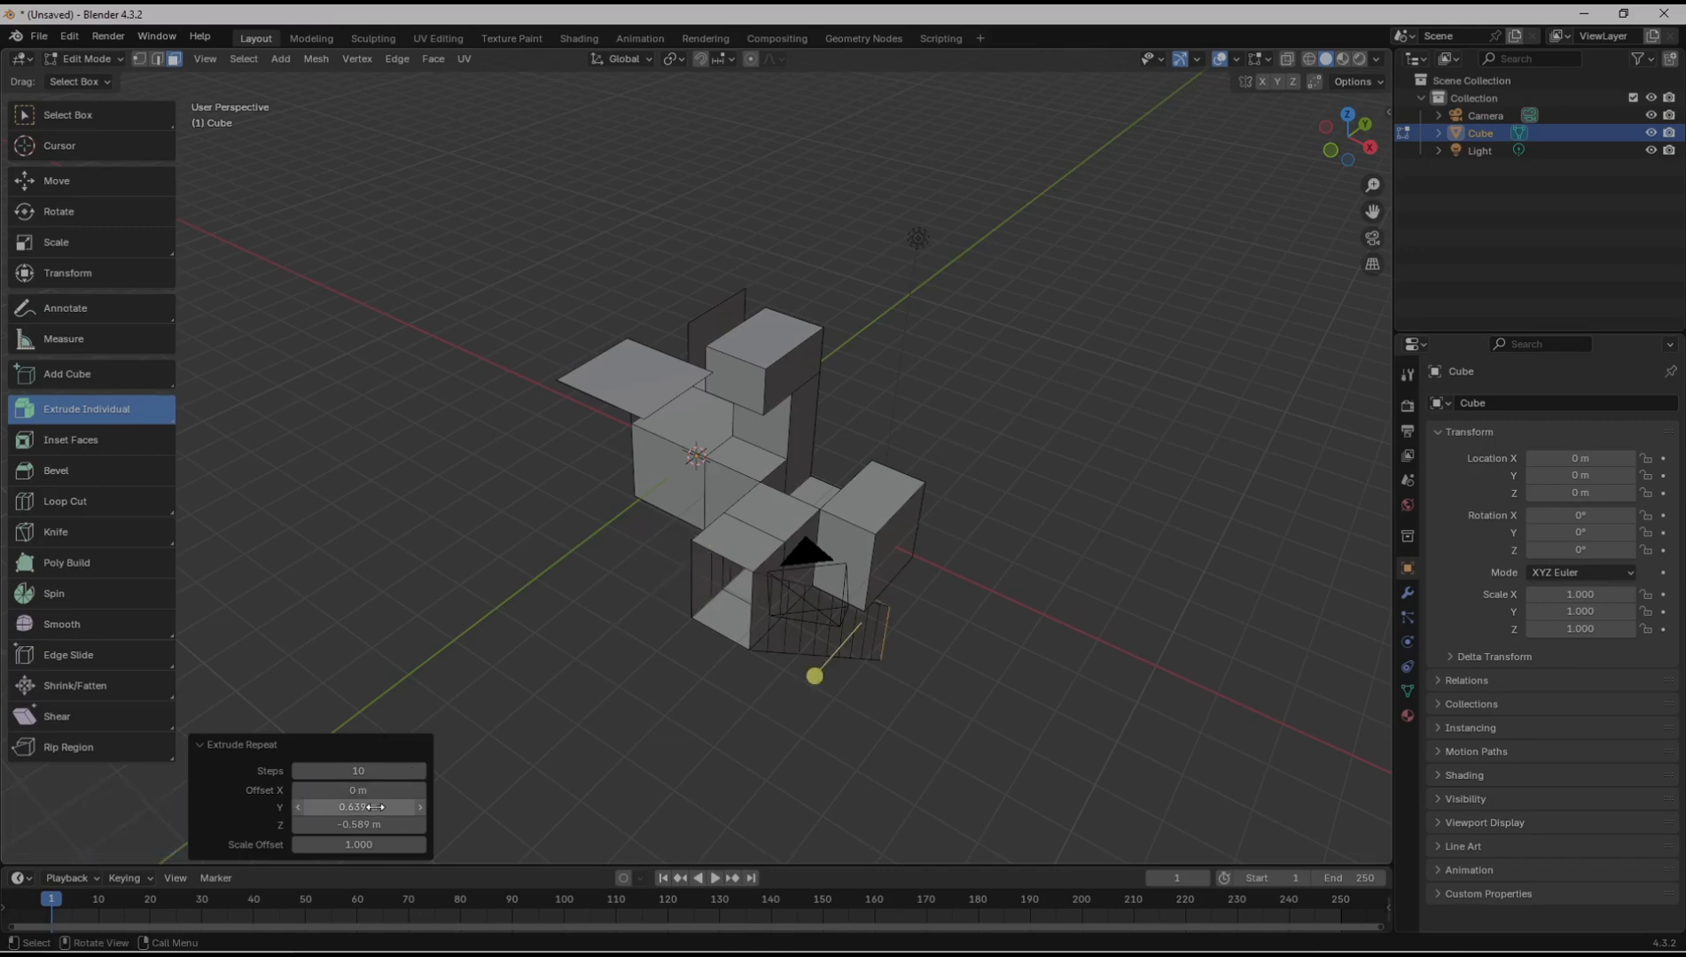
click(381, 808)
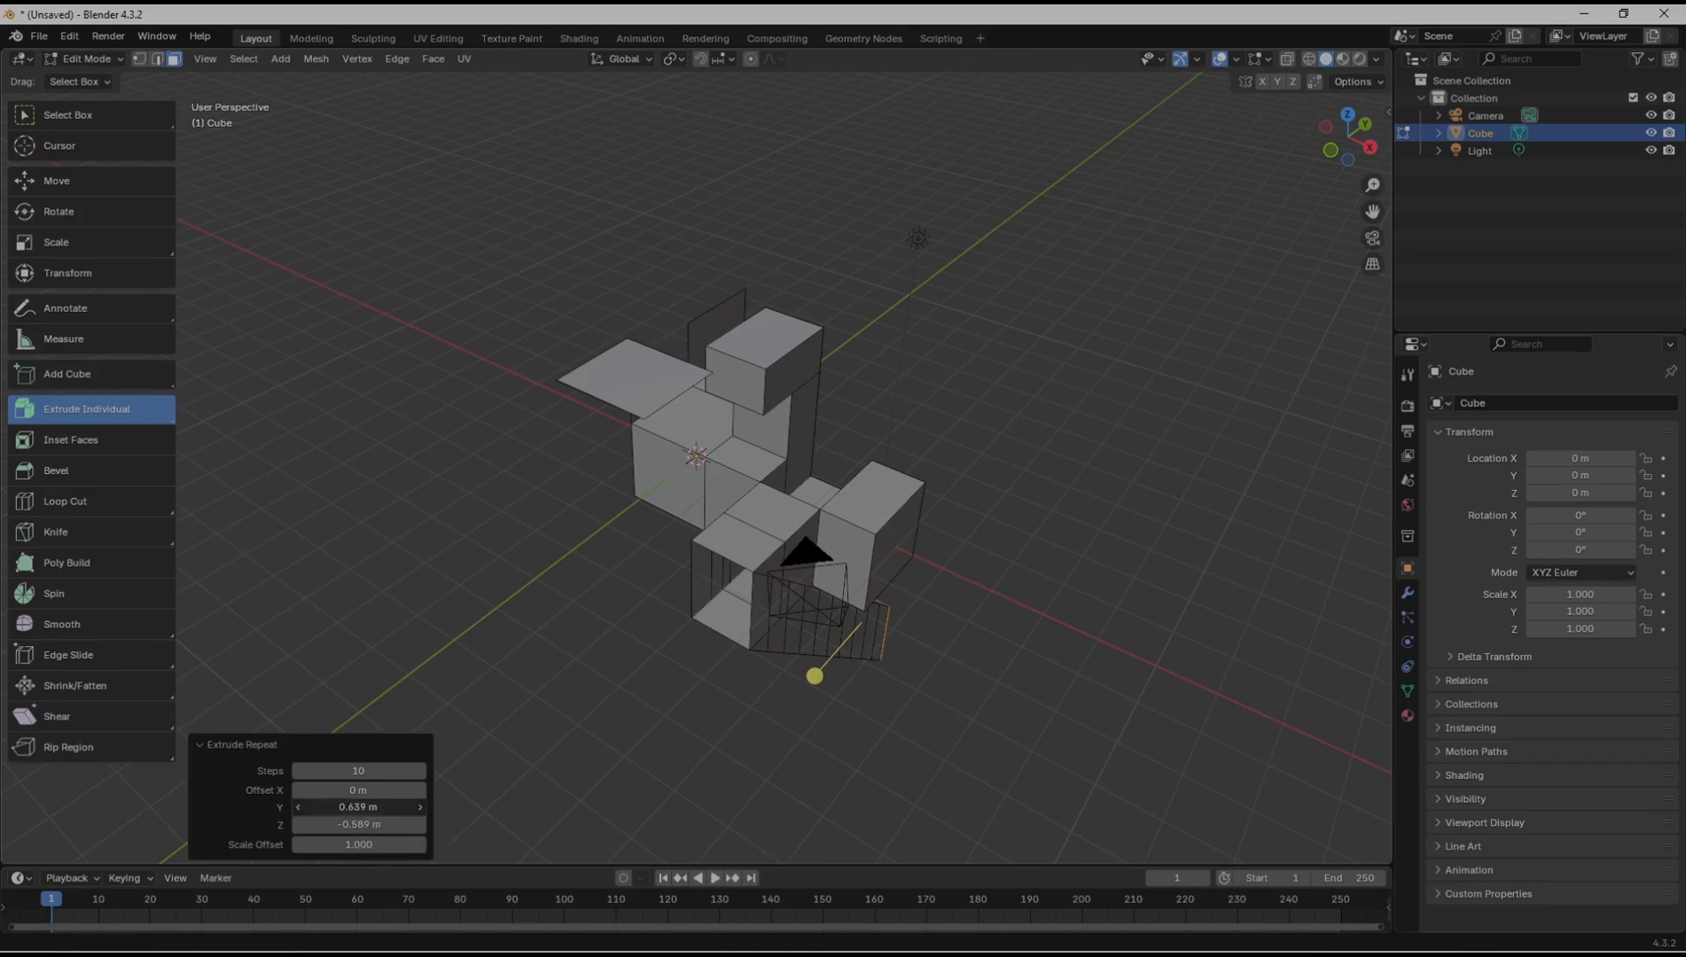
text(1)
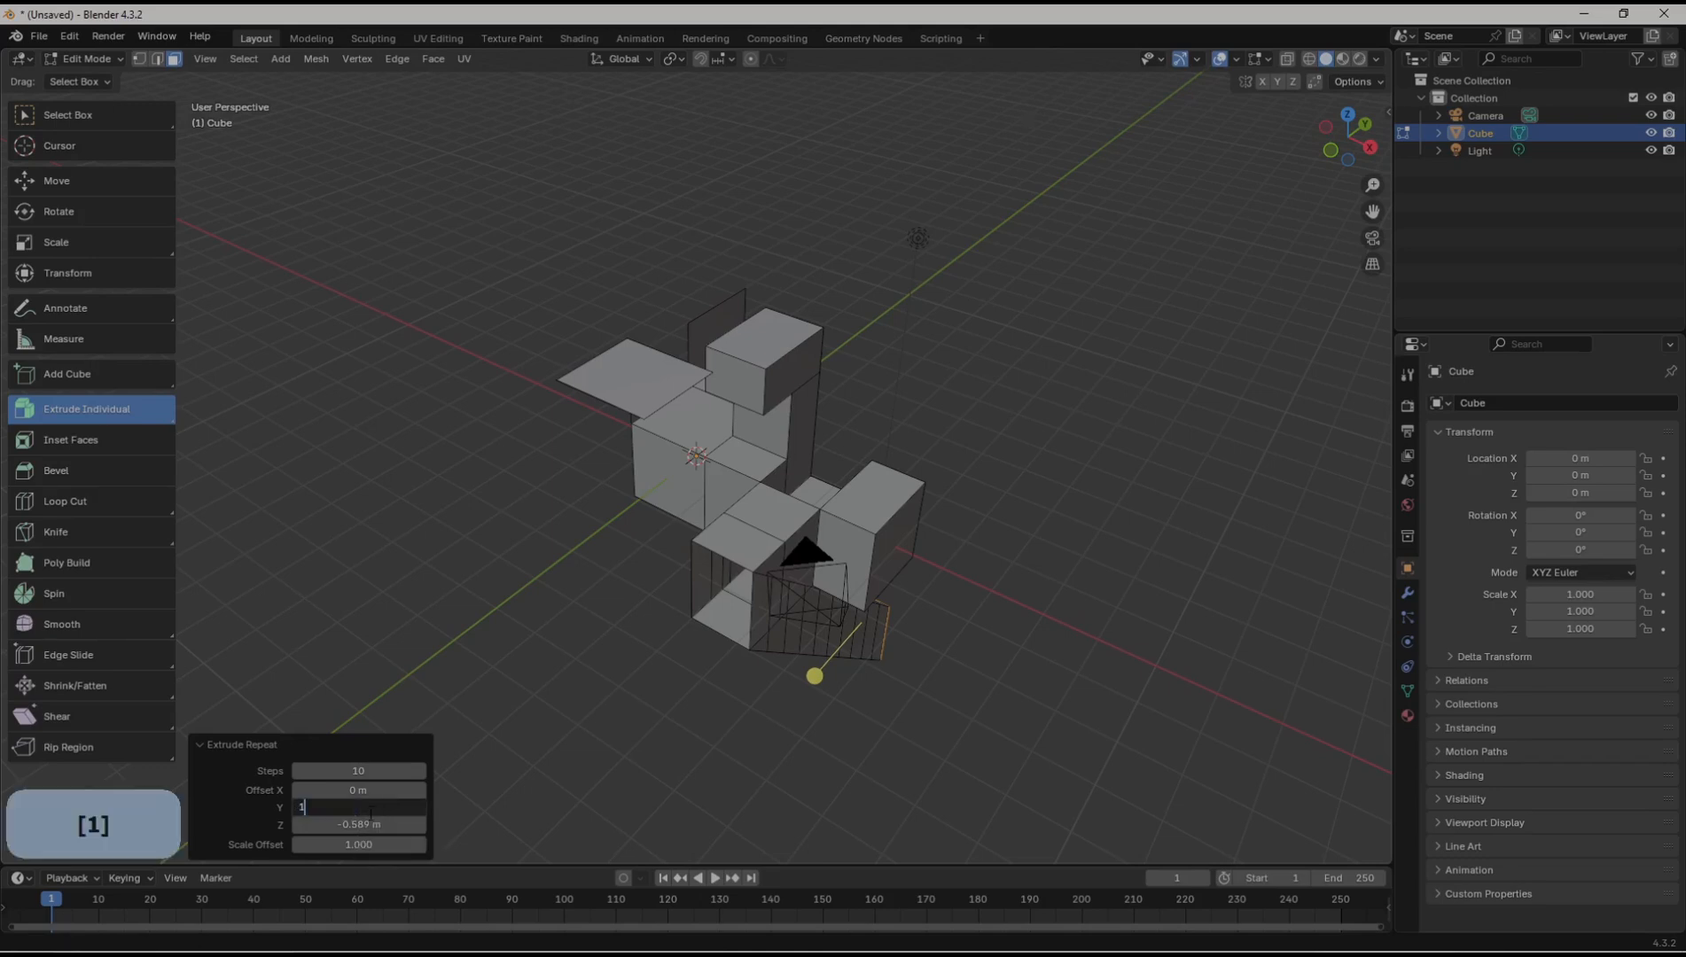
key(Return)
click(374, 824)
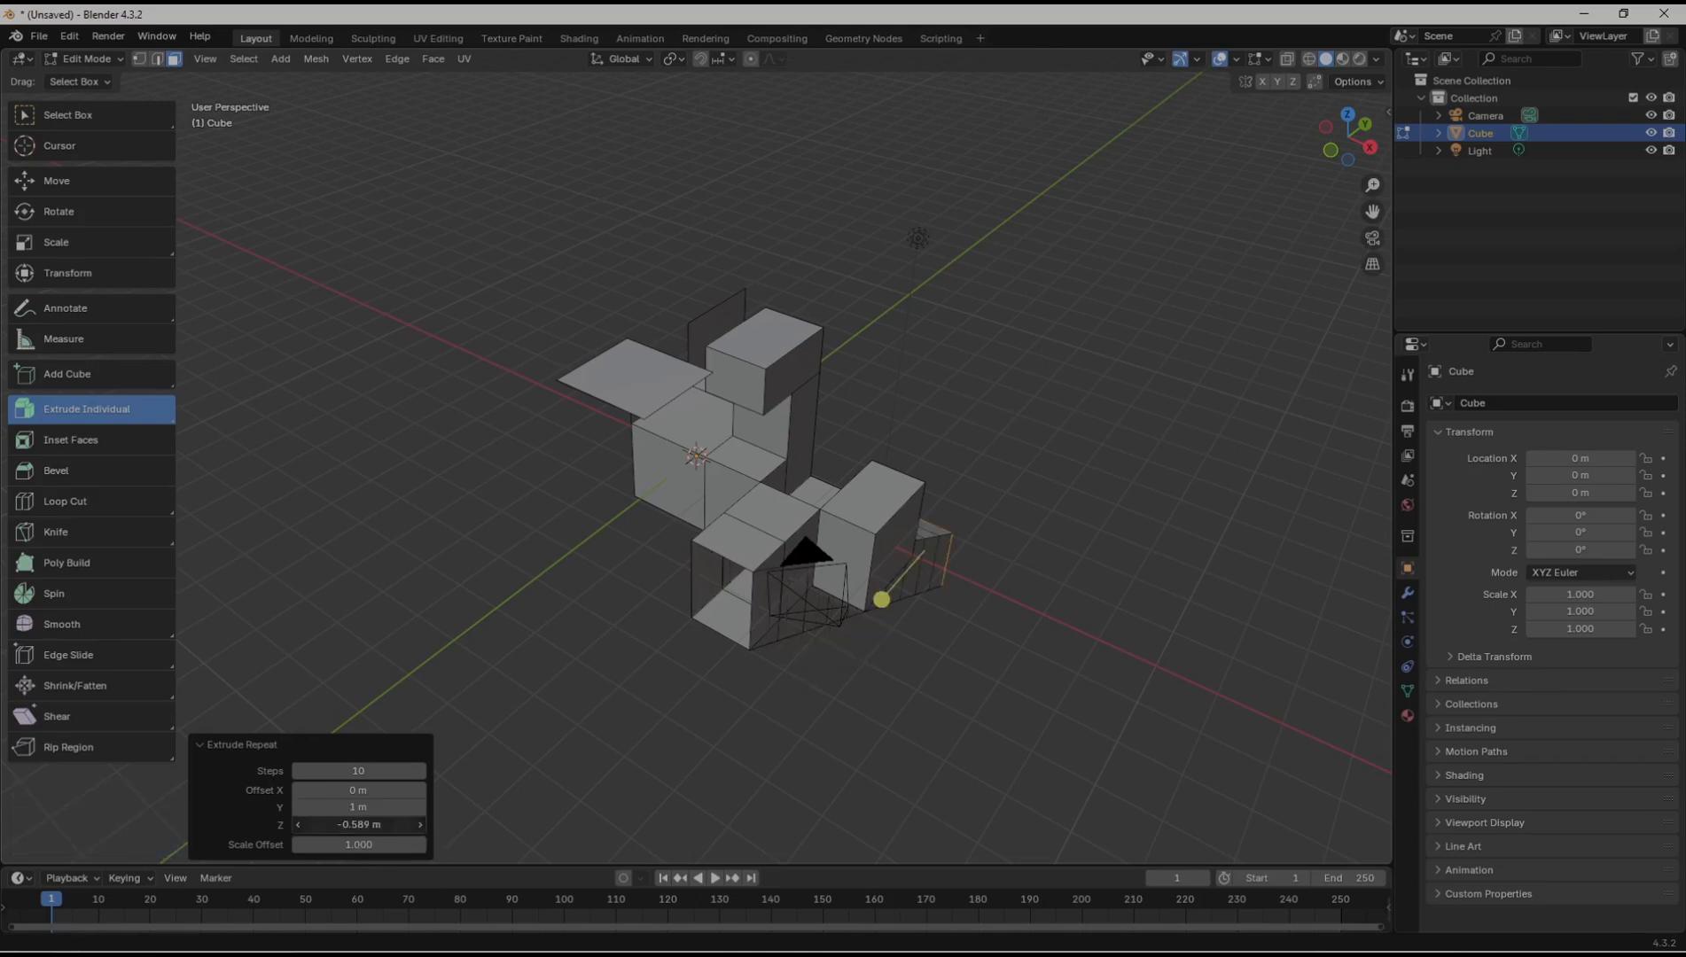
text(0)
key(Return)
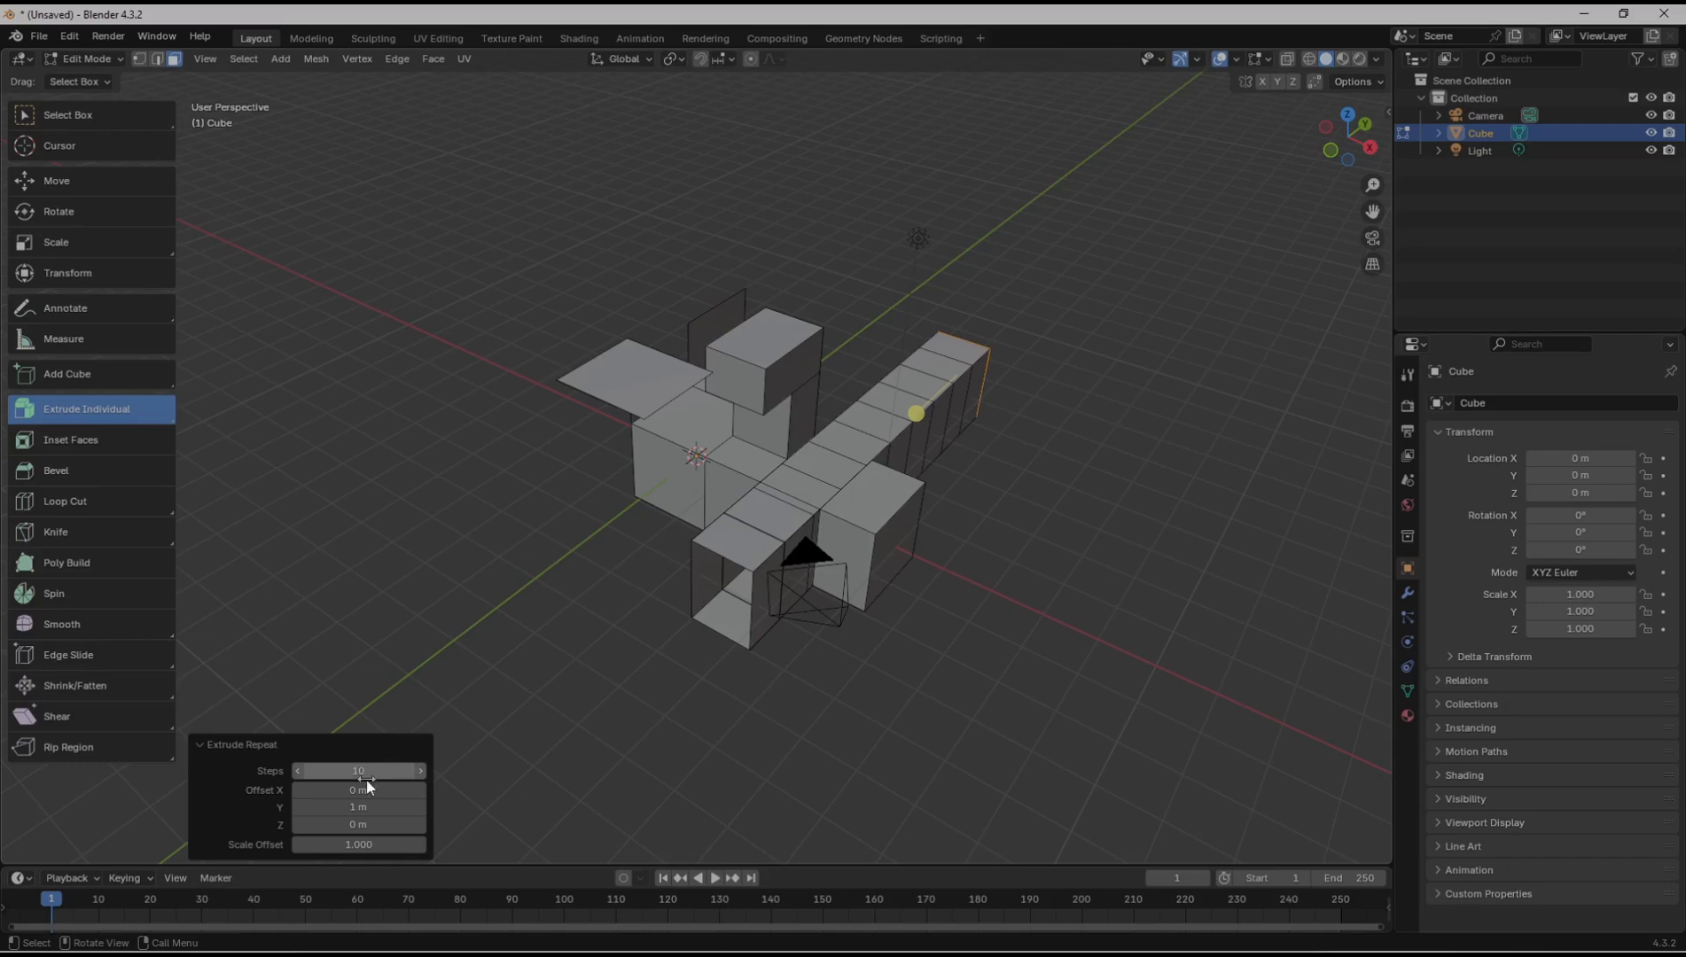
Step: Reverse the repeated extrusion's direction by setting its Y offset to -1 m
click(359, 807)
text(-)
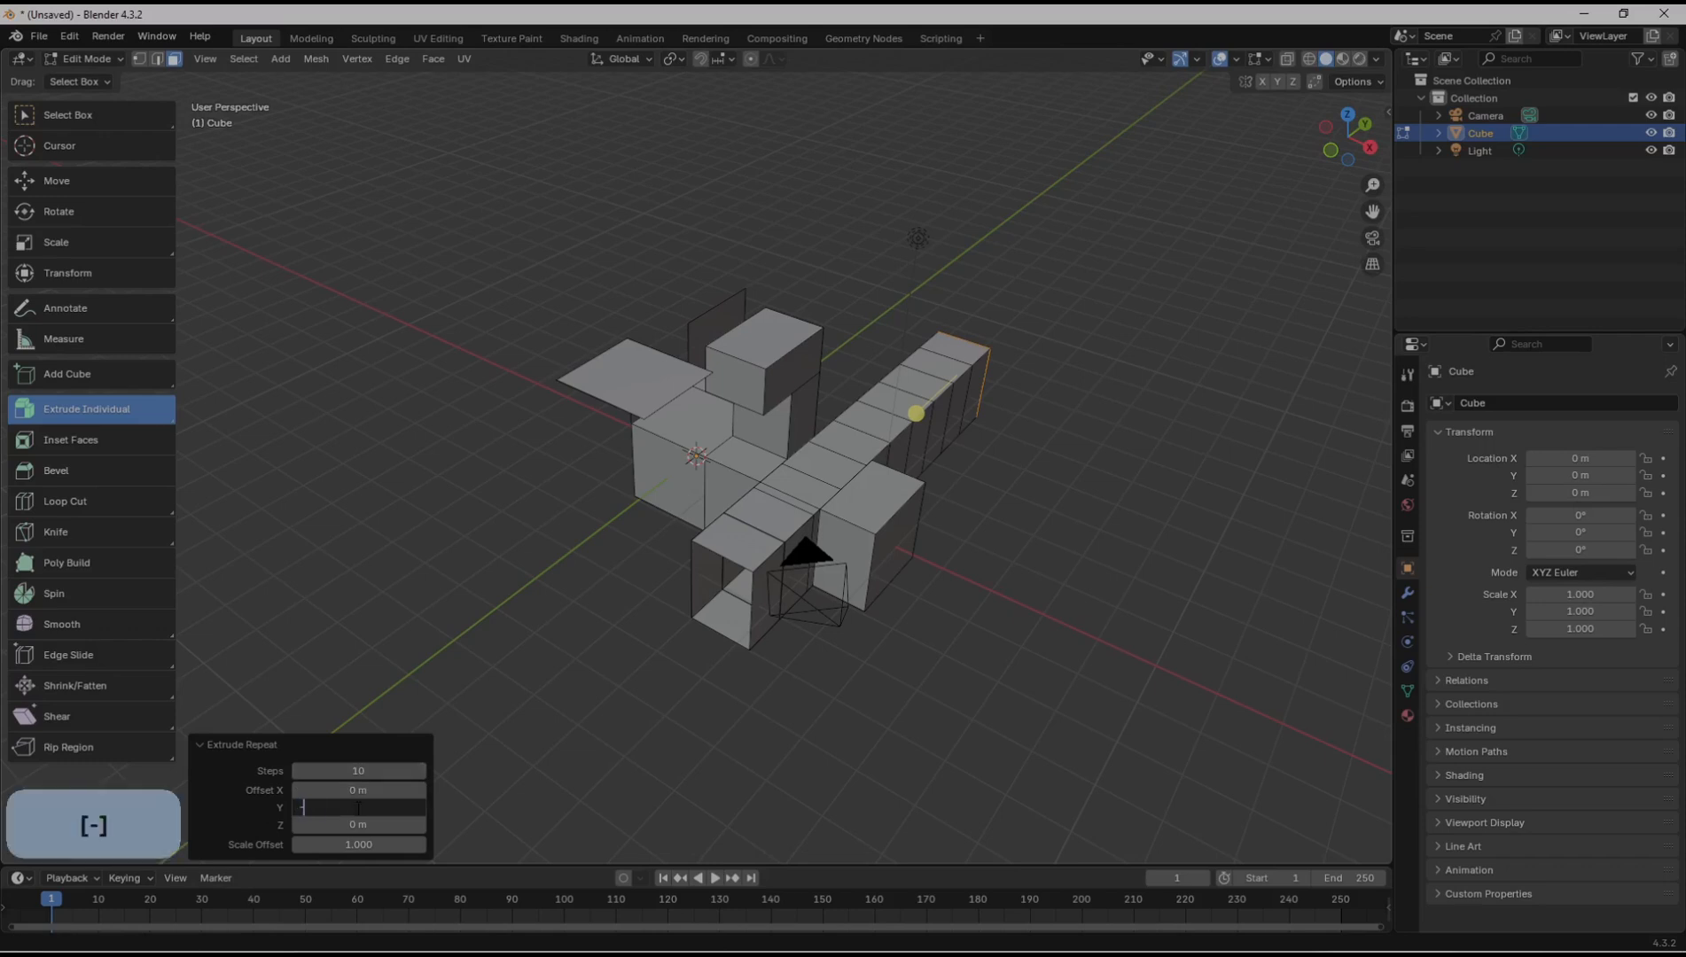
text(1)
key(Return)
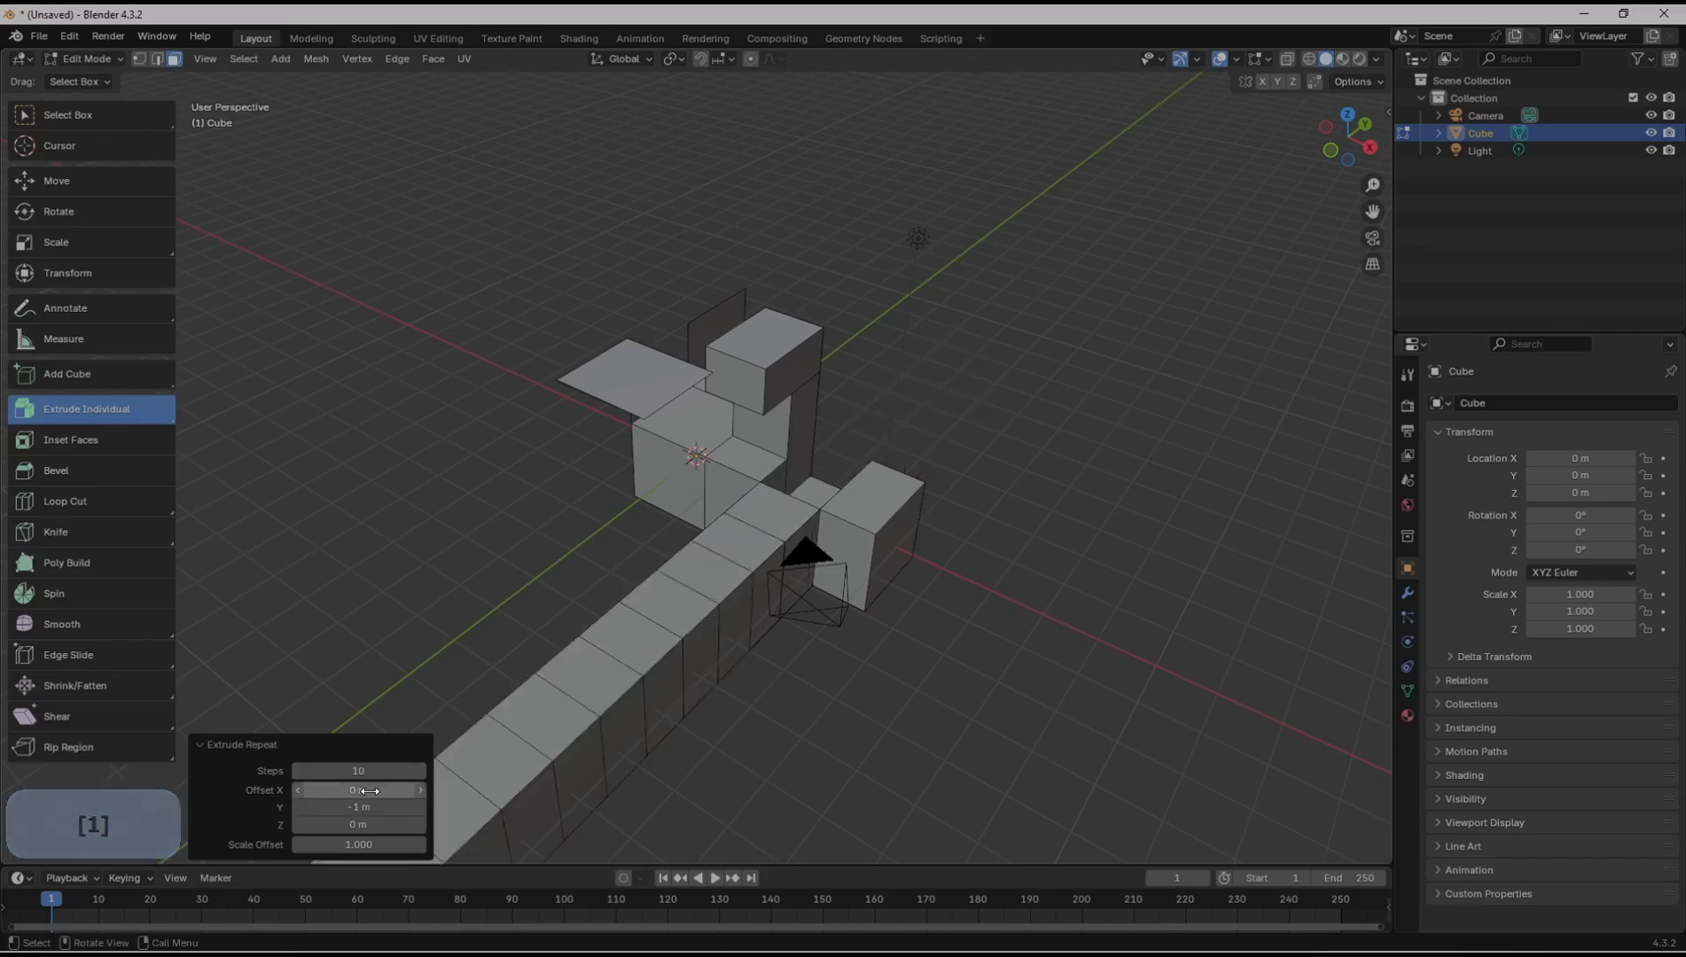
Step: Try higher and lower step counts for the repeated extrusion and set Steps to 6
scroll(737, 583, down, 4)
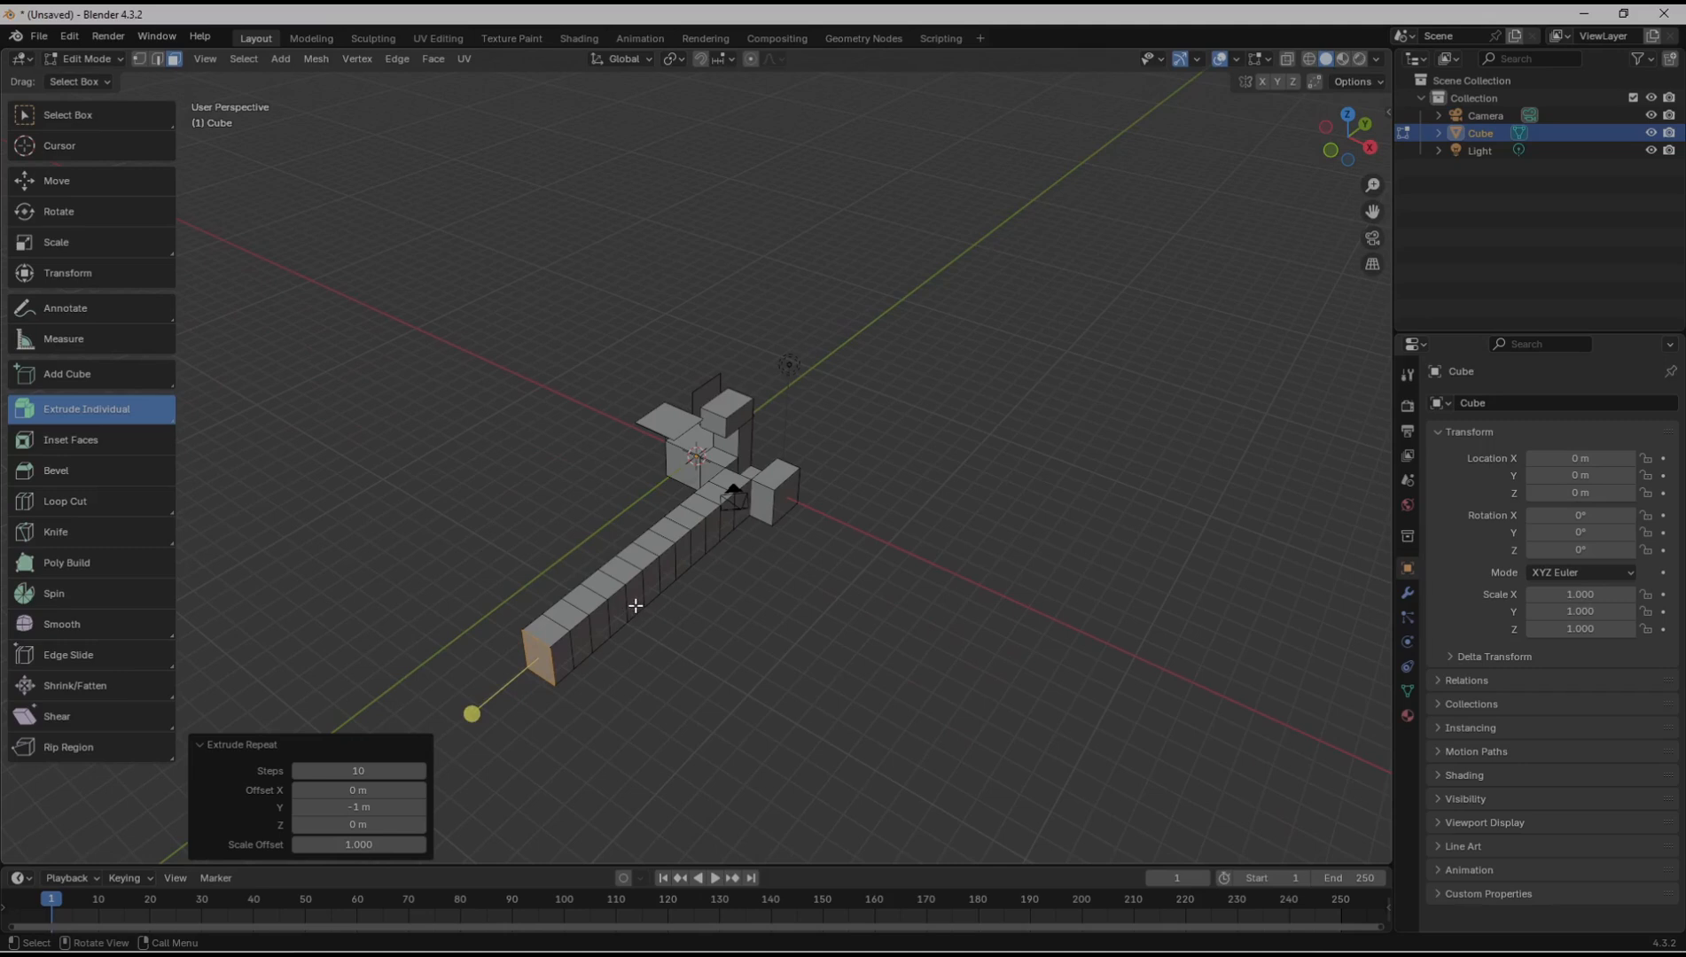
click(422, 771)
click(421, 770)
click(421, 770)
click(421, 770)
click(298, 770)
click(298, 770)
click(298, 770)
click(298, 771)
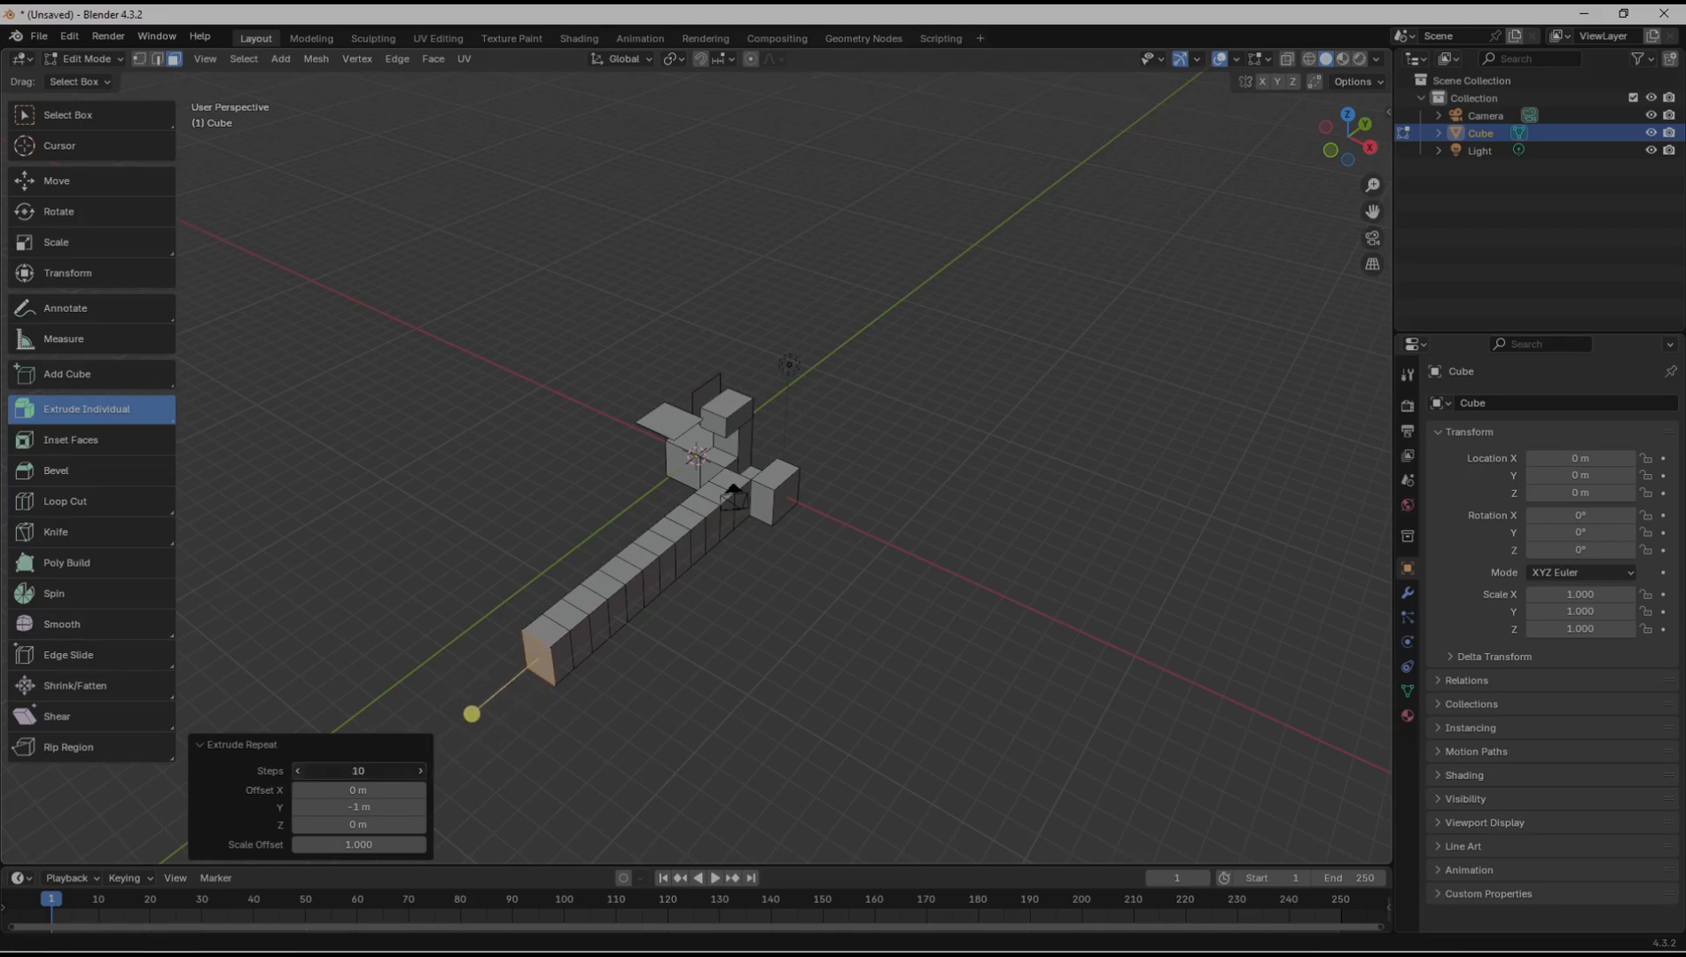
click(298, 770)
click(298, 770)
click(298, 770)
click(298, 770)
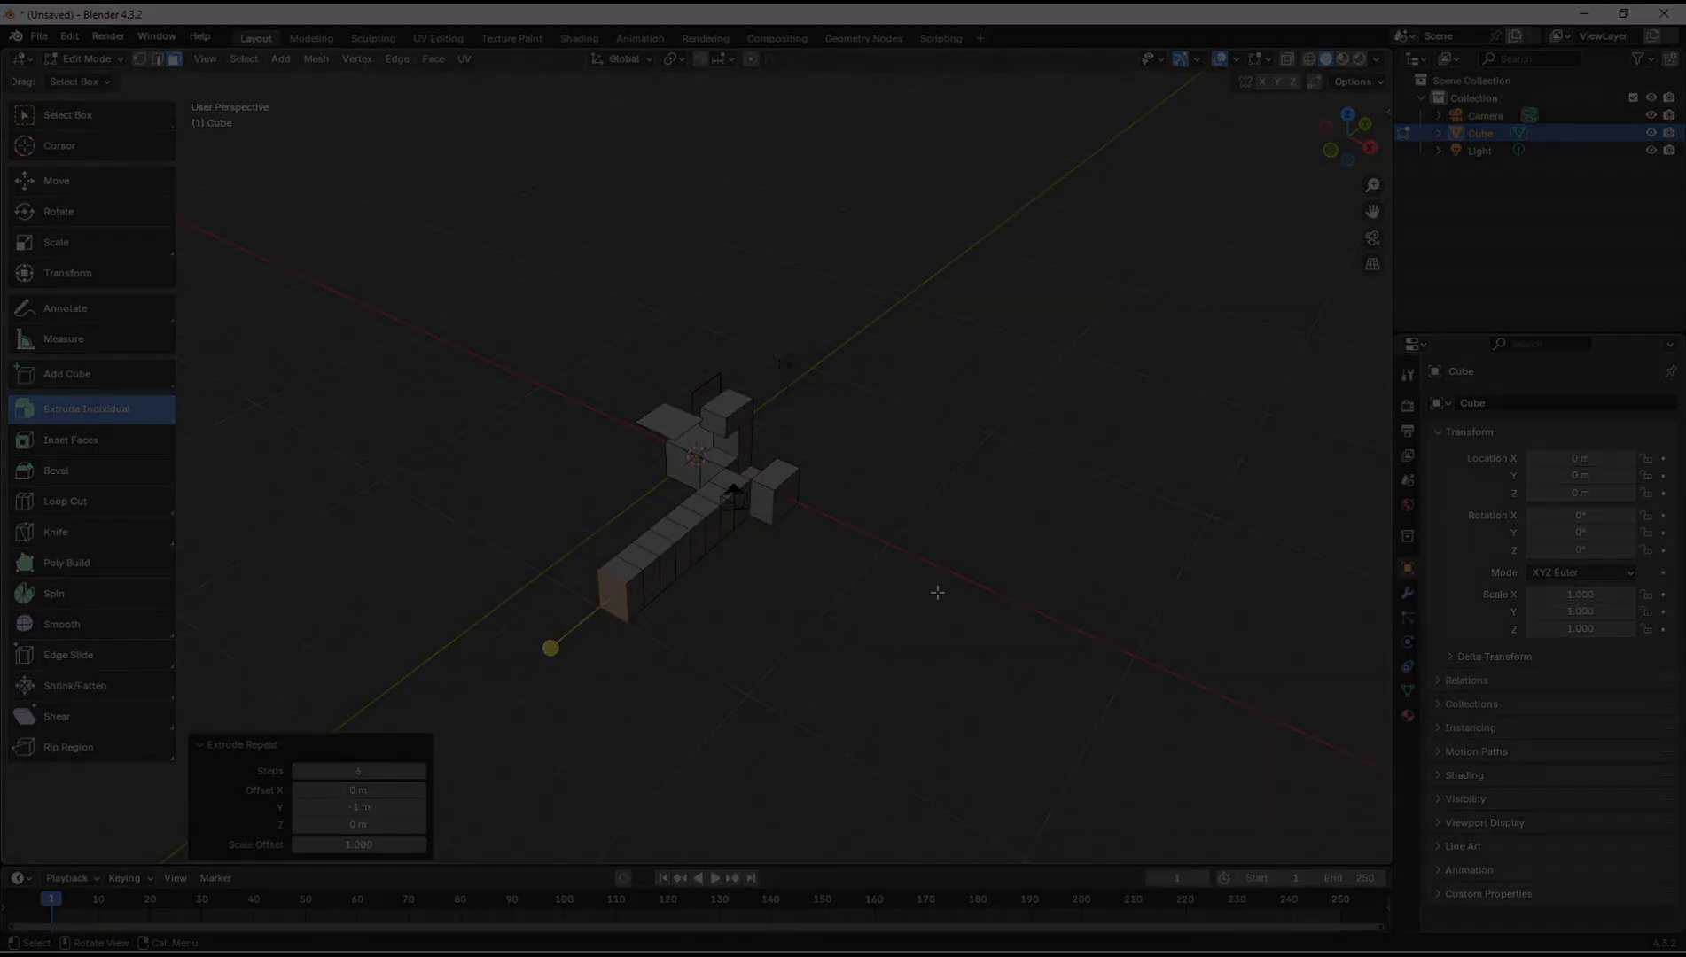